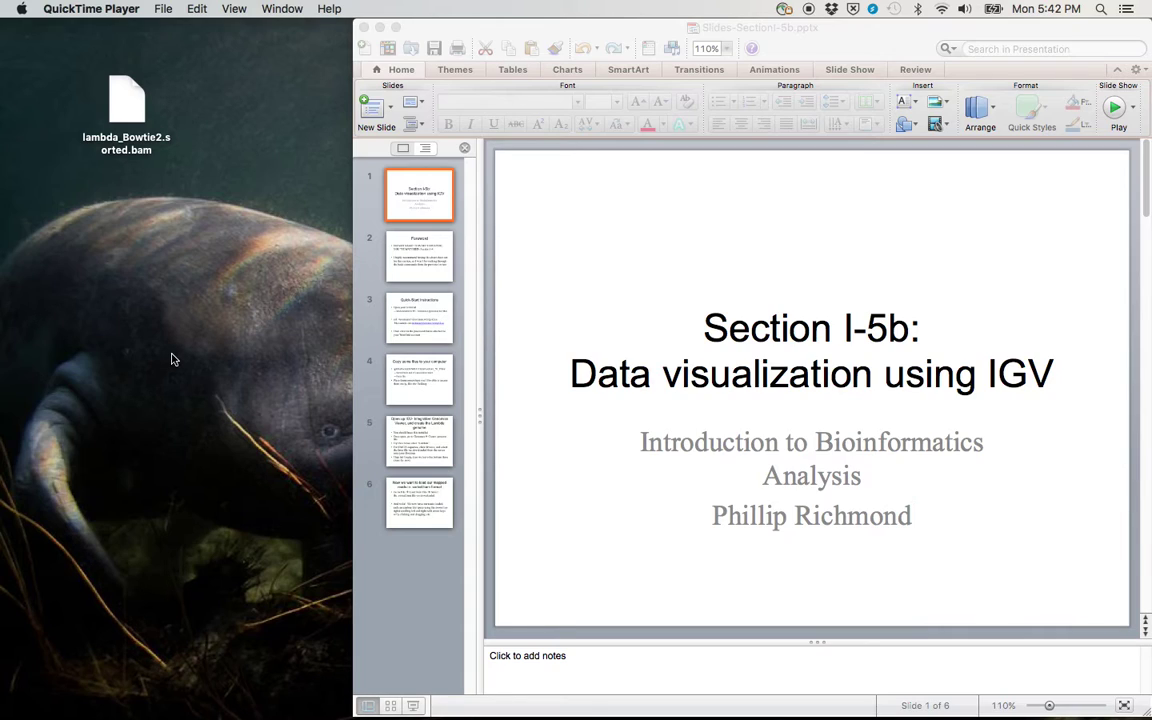
Step: Bring the IGV lecture deck forward and advance to slide 3, Quick-Start Instructions
click(640, 190)
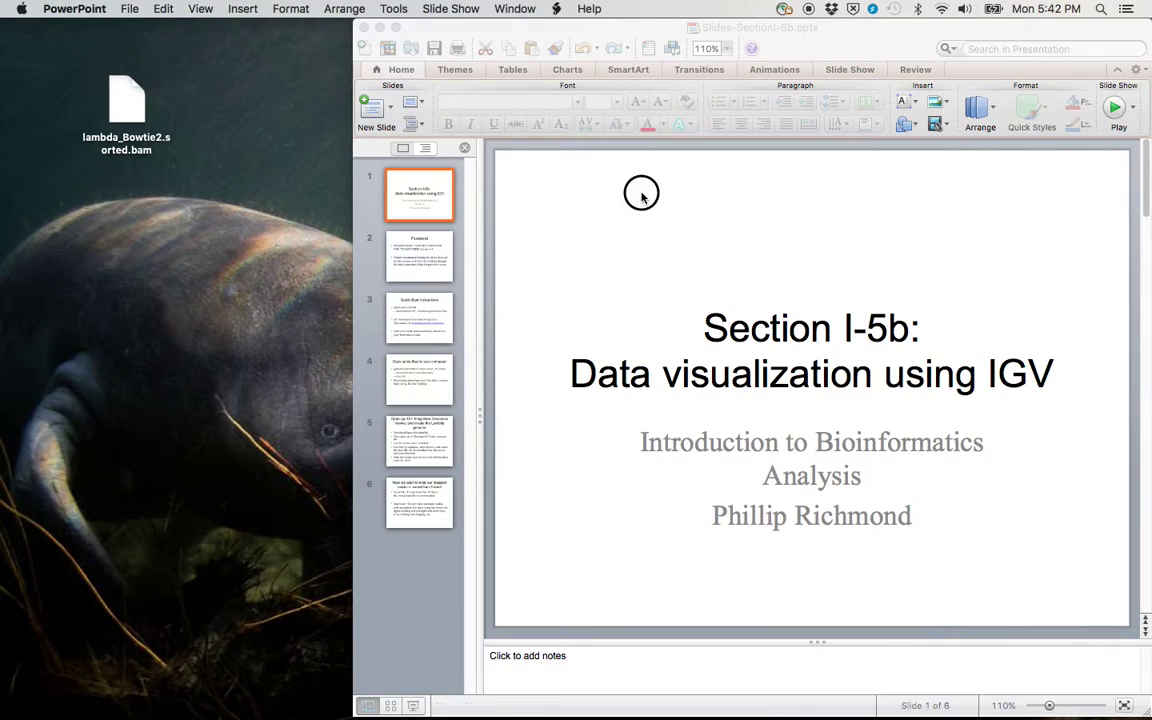
key(Down)
key(Down)
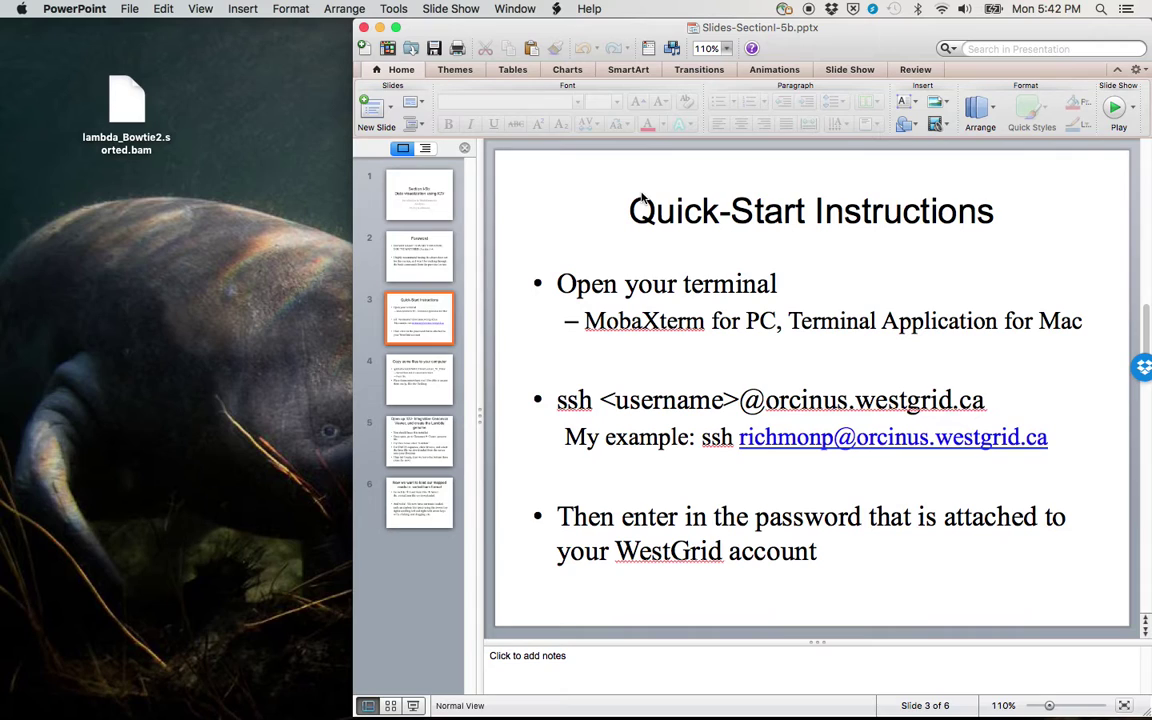
Step: Advance to slide 4 and highlight the Lecture_5b_Files path, sorted BAM/index line and Fasta line
key(Down)
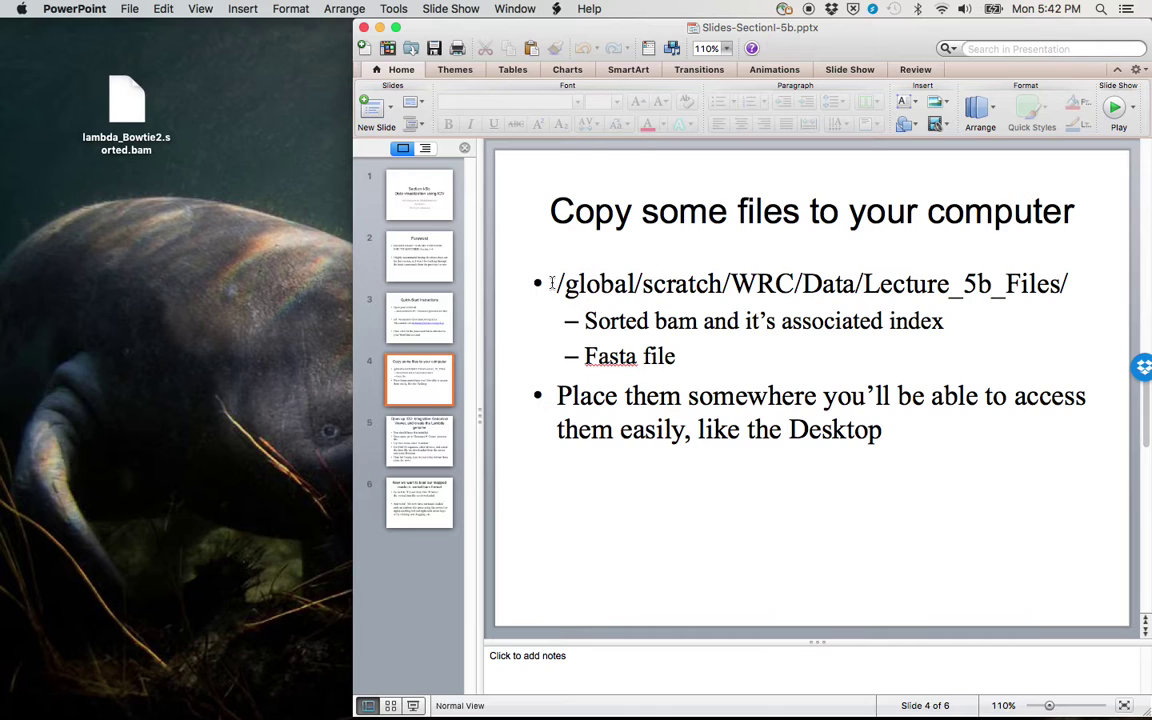
drag(556, 283, 1064, 280)
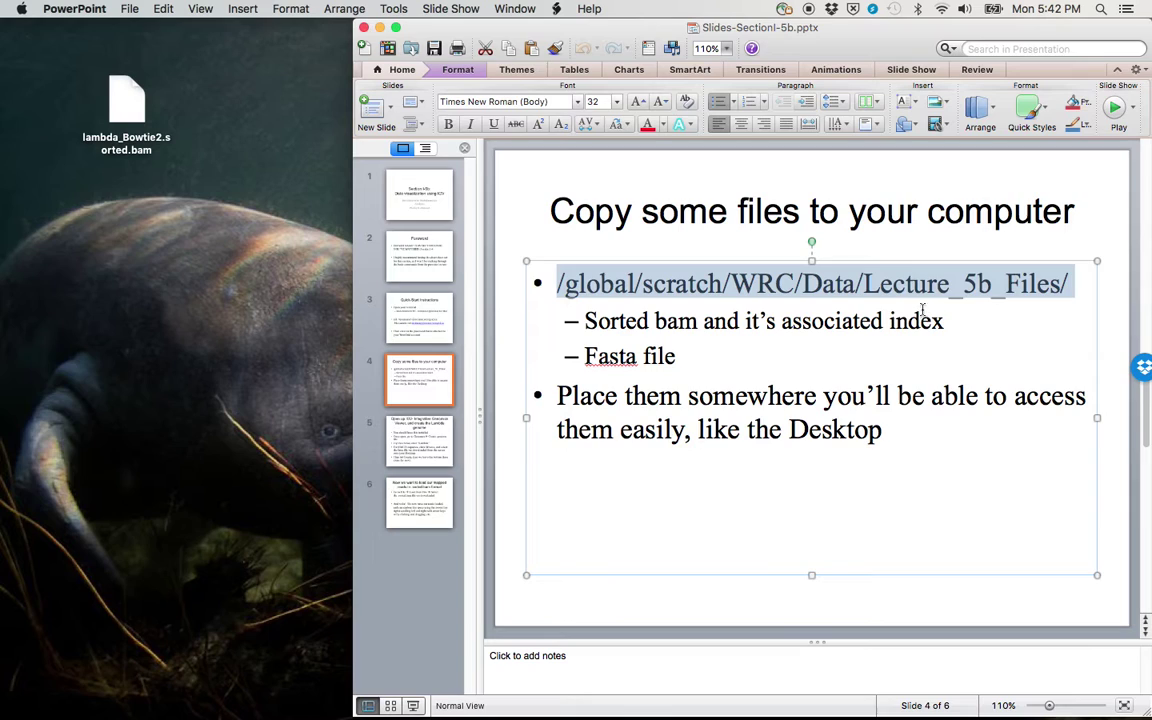
drag(583, 321, 964, 324)
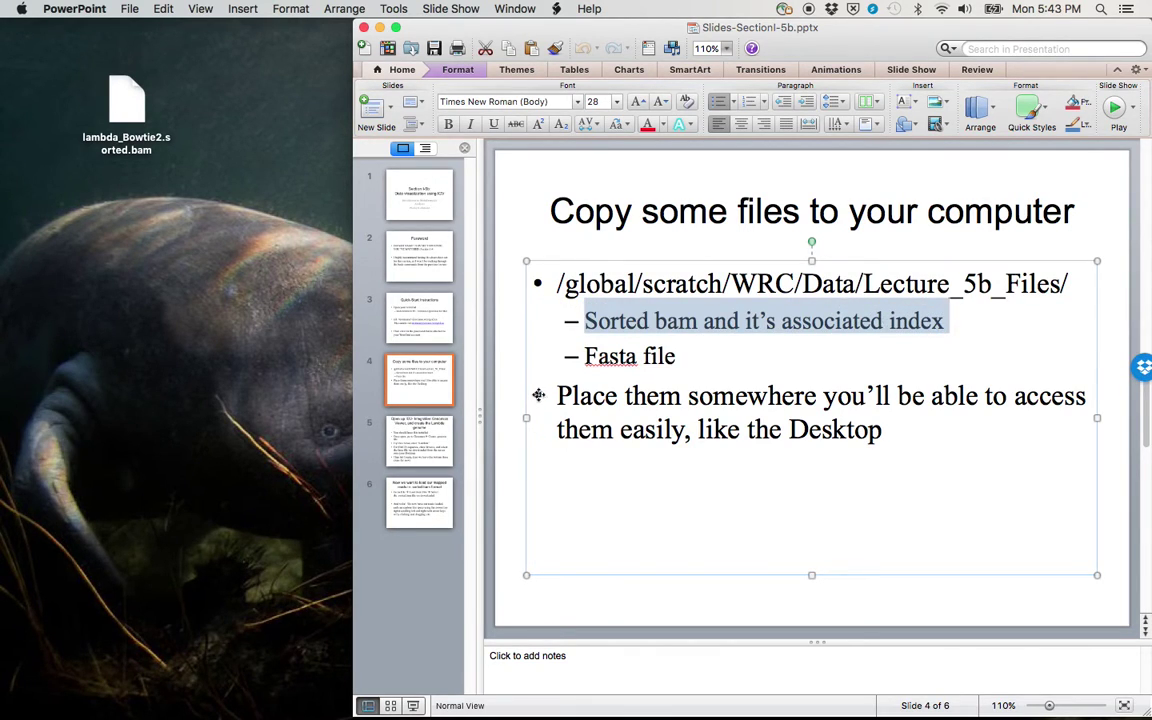
click(577, 366)
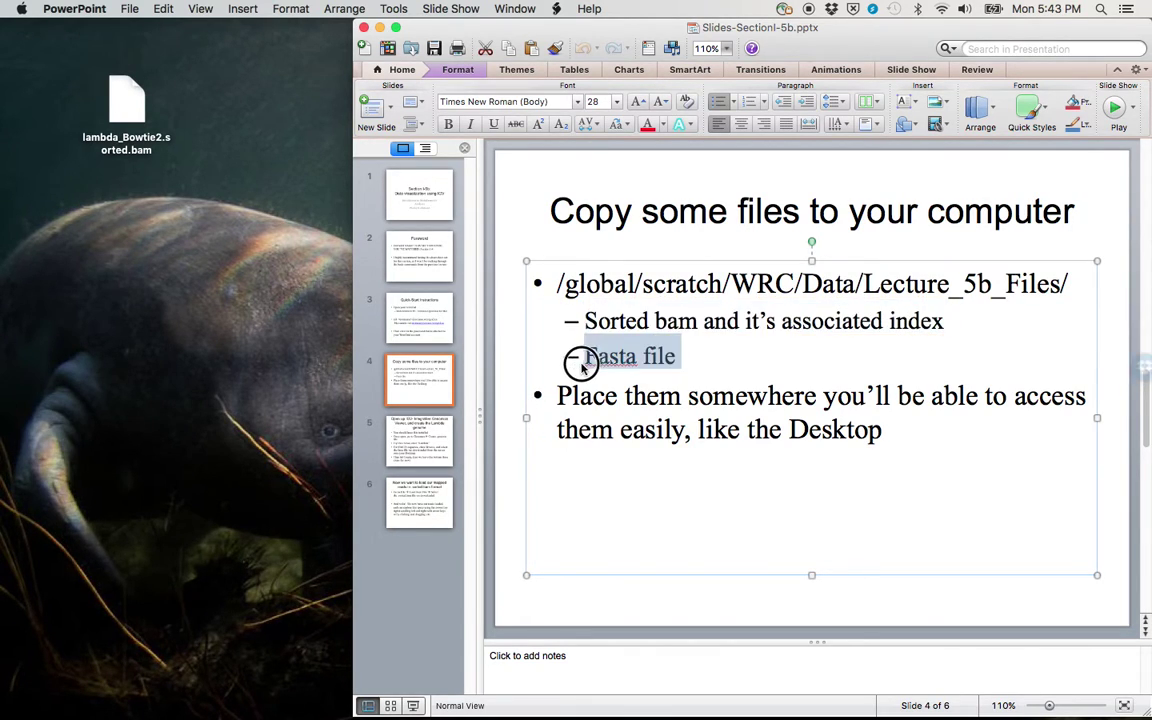
click(599, 463)
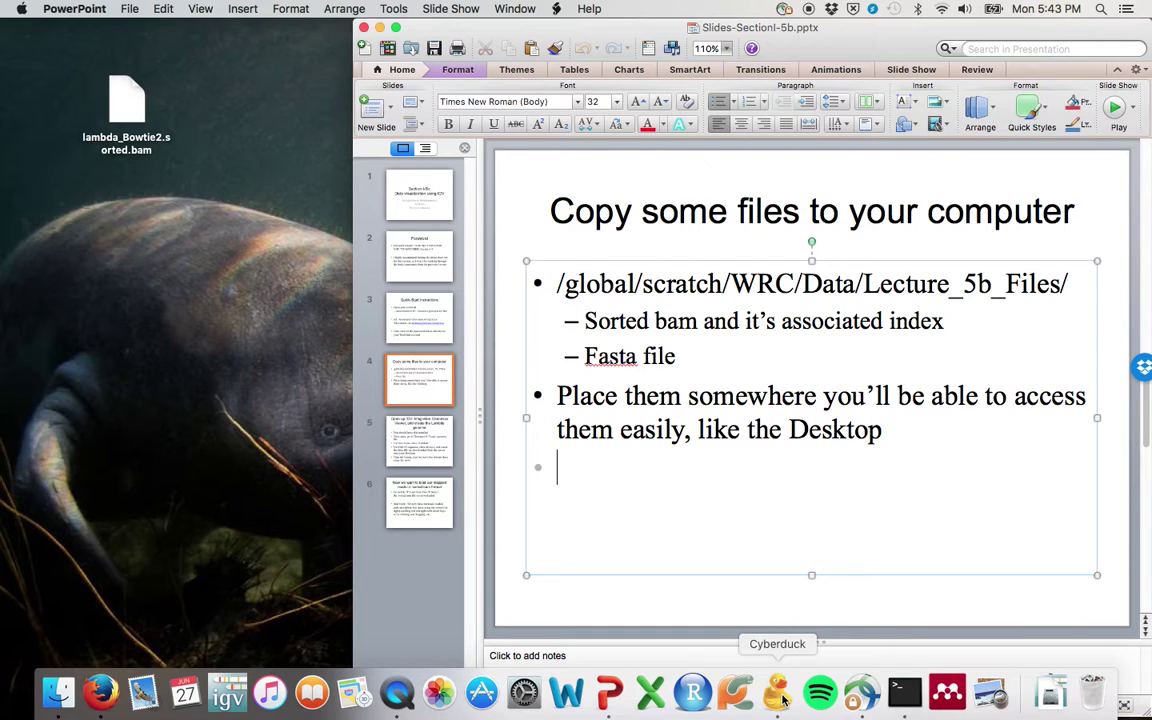
Step: In Cyberduck, connect over SFTP to orcinus.westgrid.ca using the account username and password
click(783, 699)
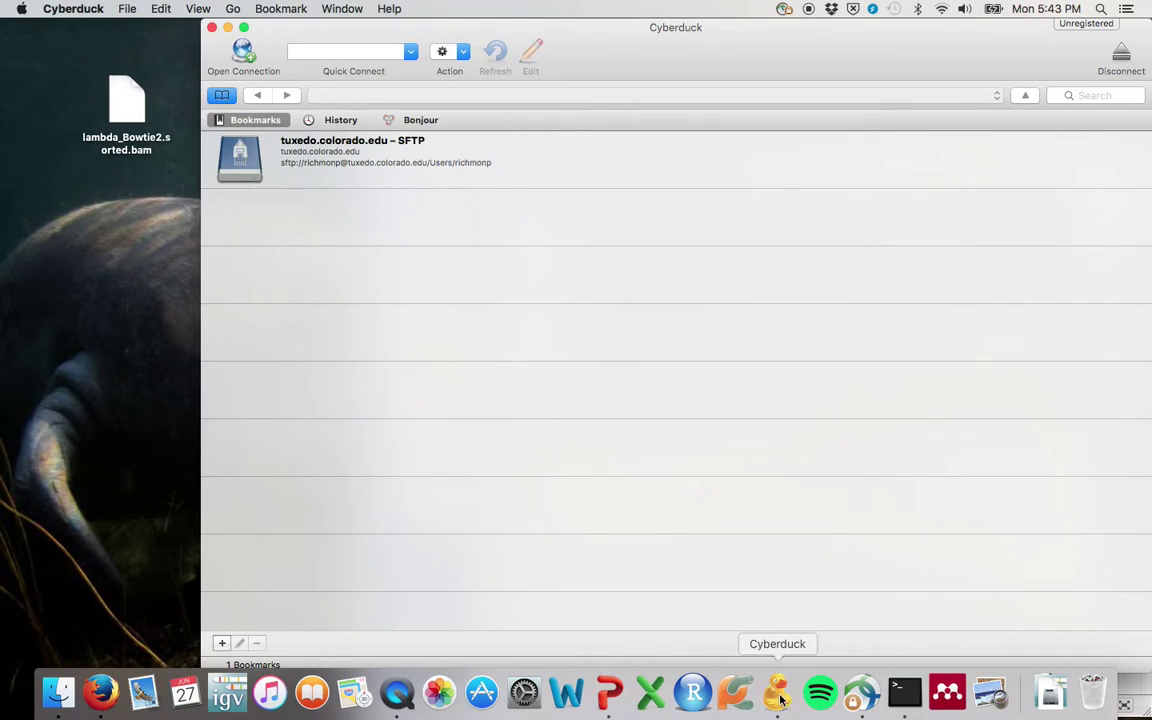
click(247, 55)
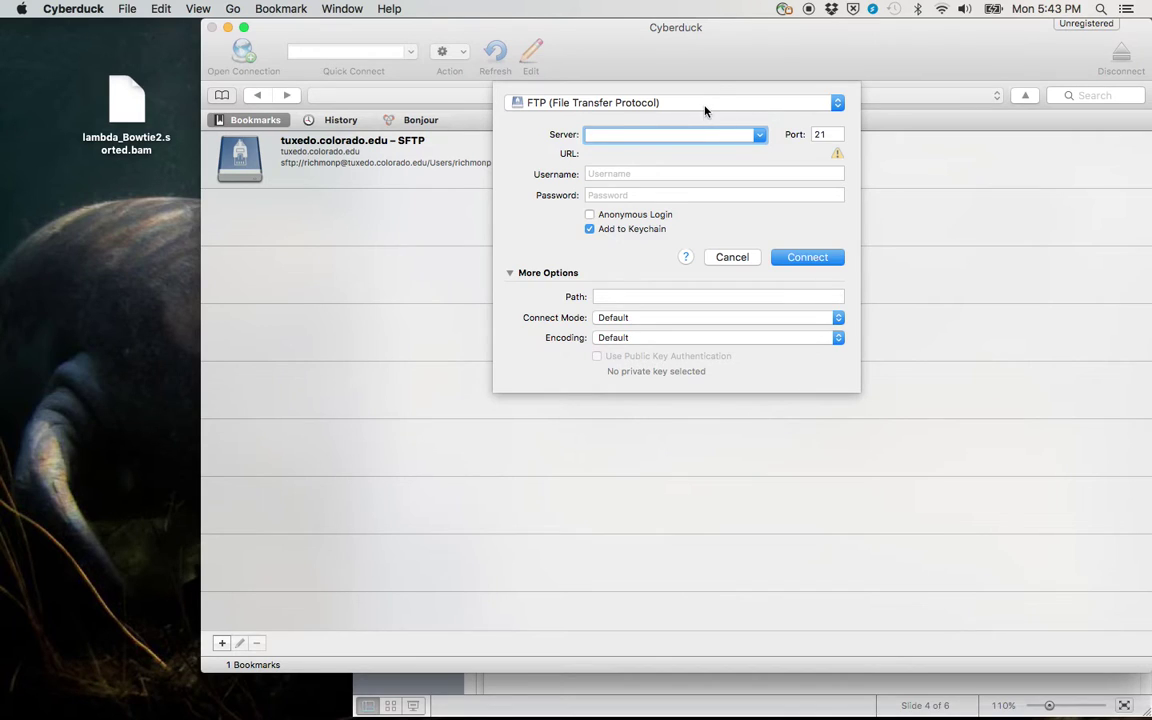
click(705, 104)
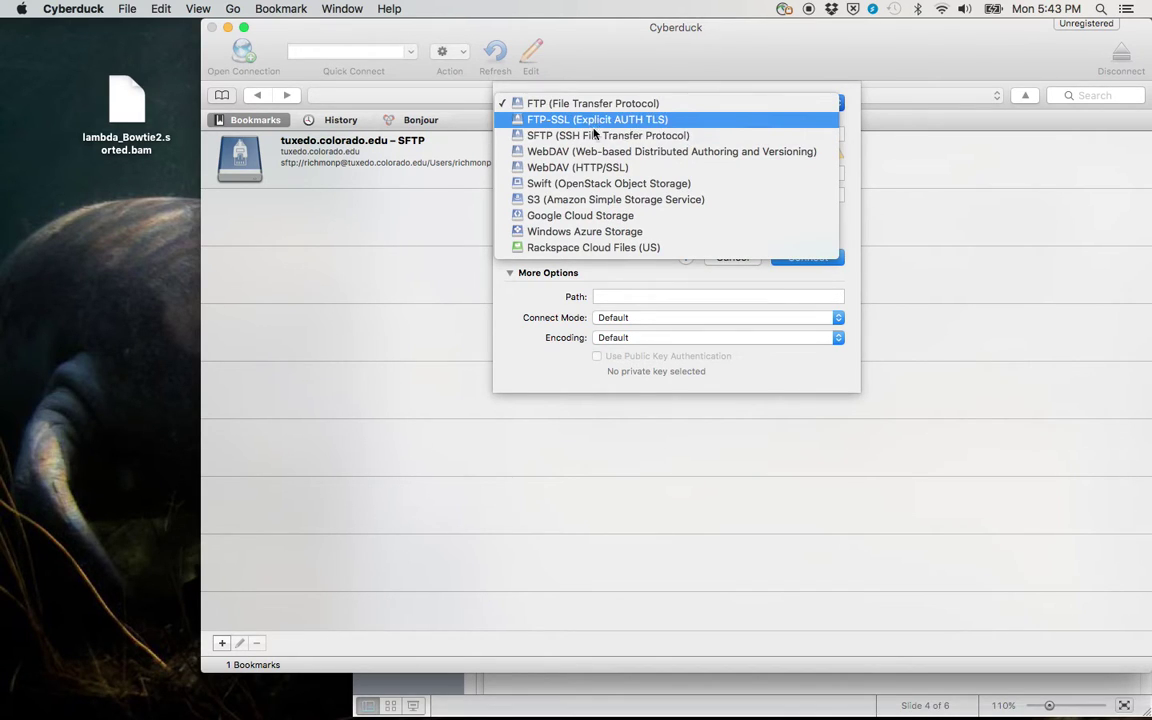
click(558, 135)
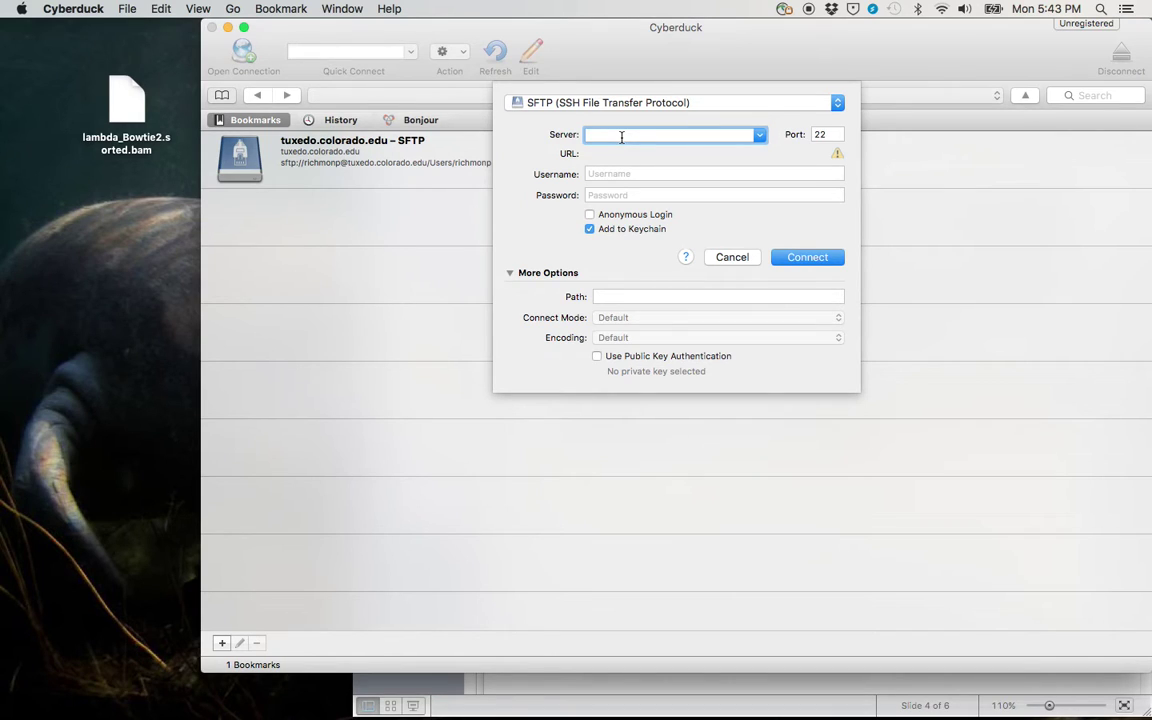
text(orcinus.westgrid.ca)
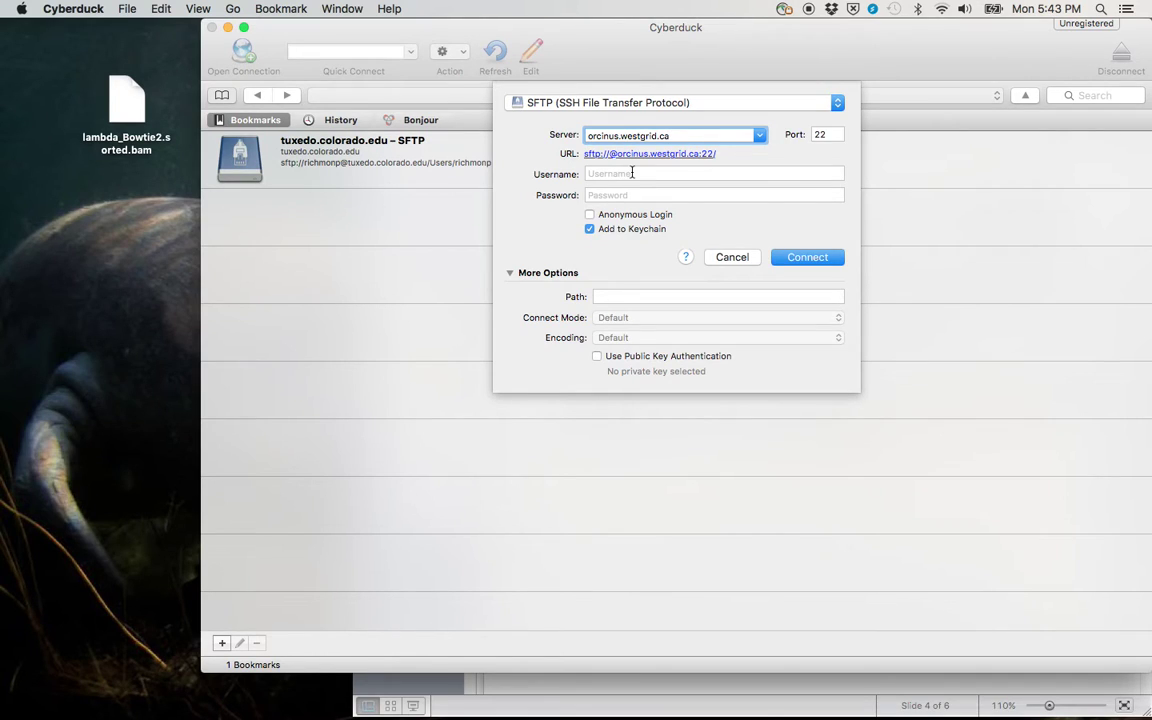
key(Tab)
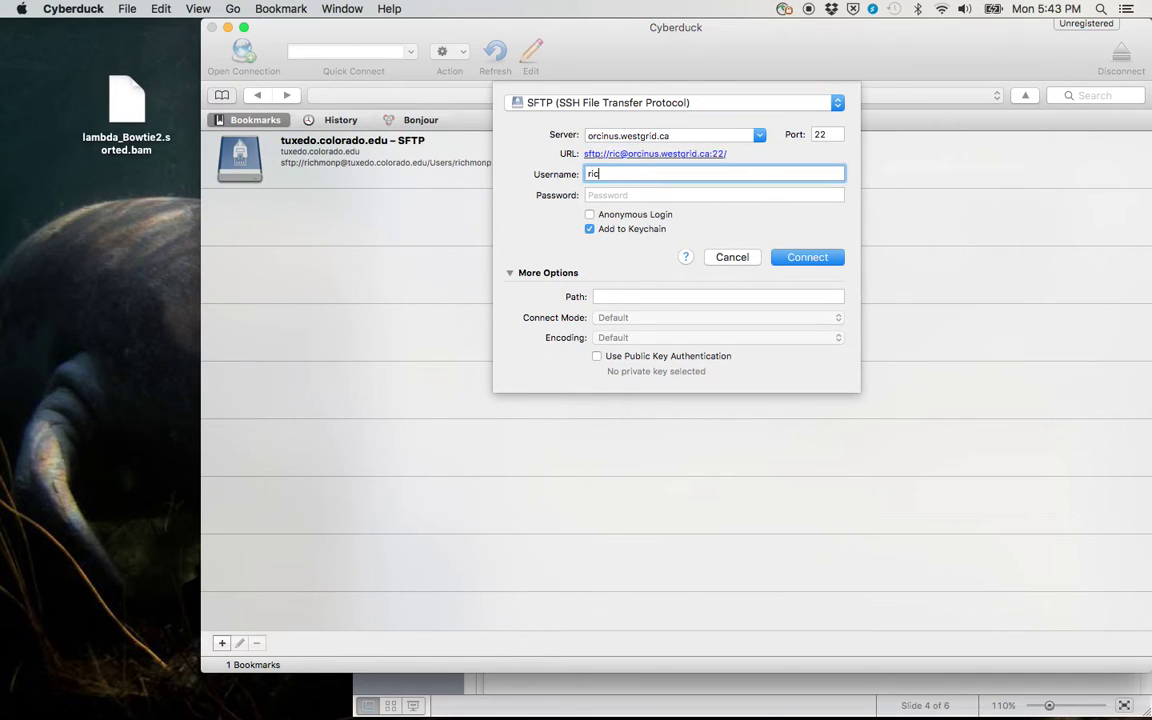
click(625, 193)
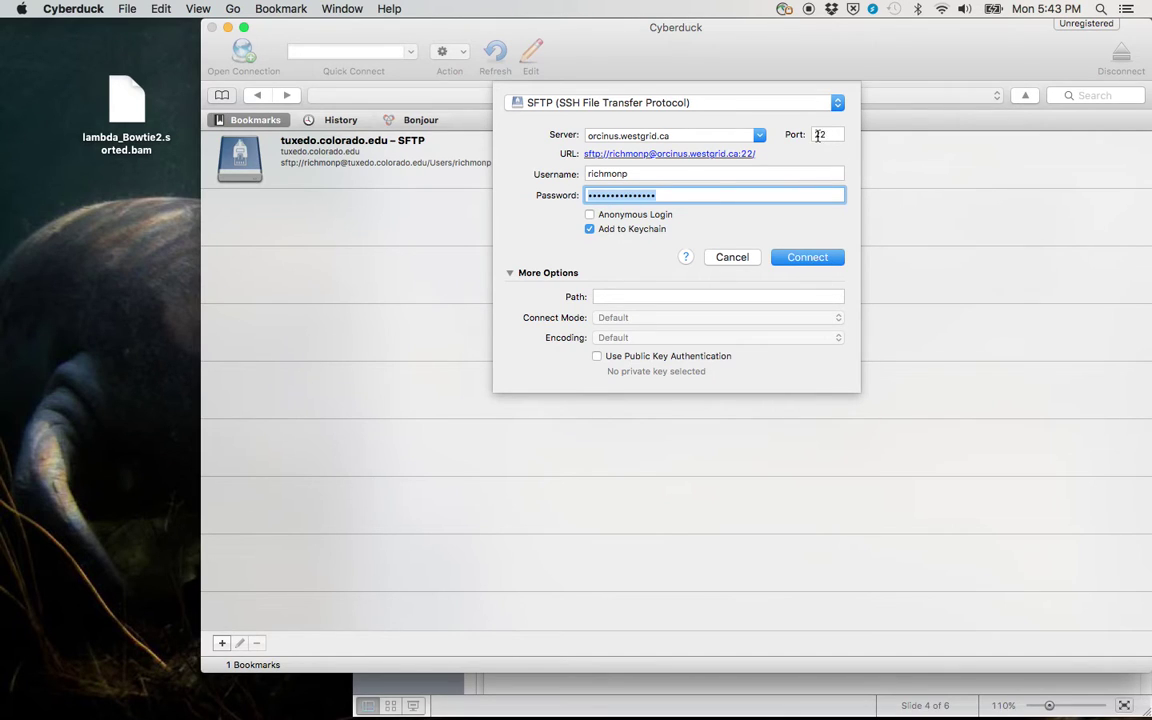
click(808, 258)
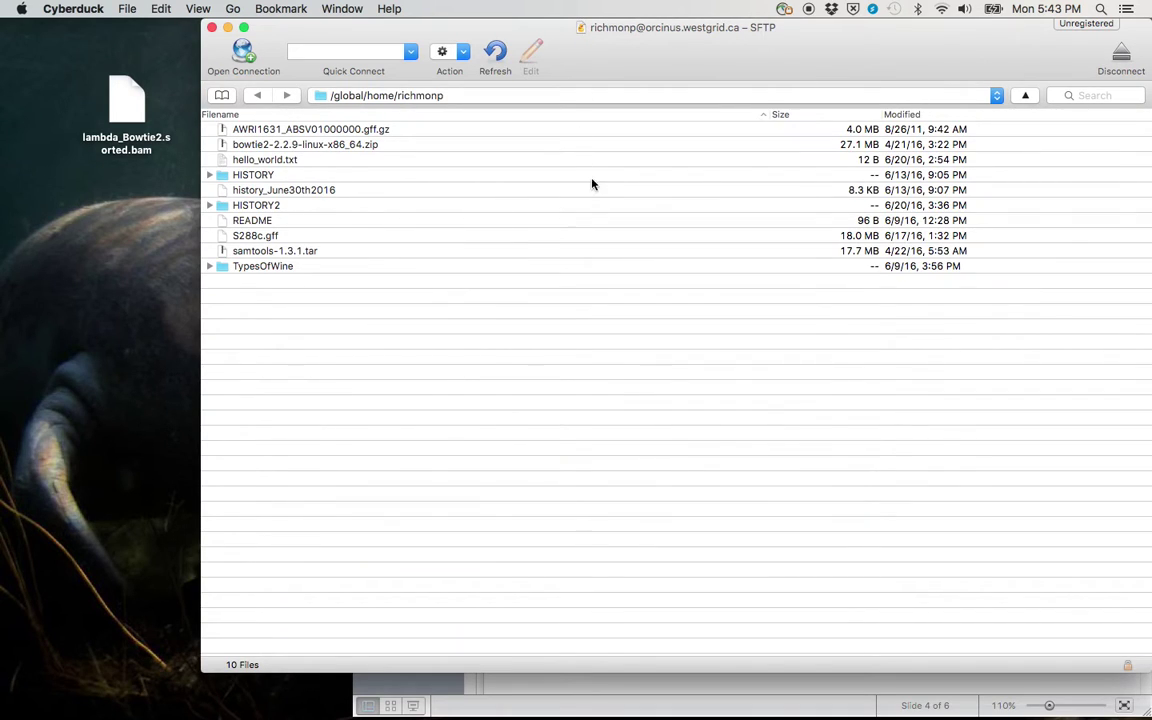
Step: Navigate to the remote folder /global/scratch/WRC/Data/Lecture_5b_Files
click(539, 97)
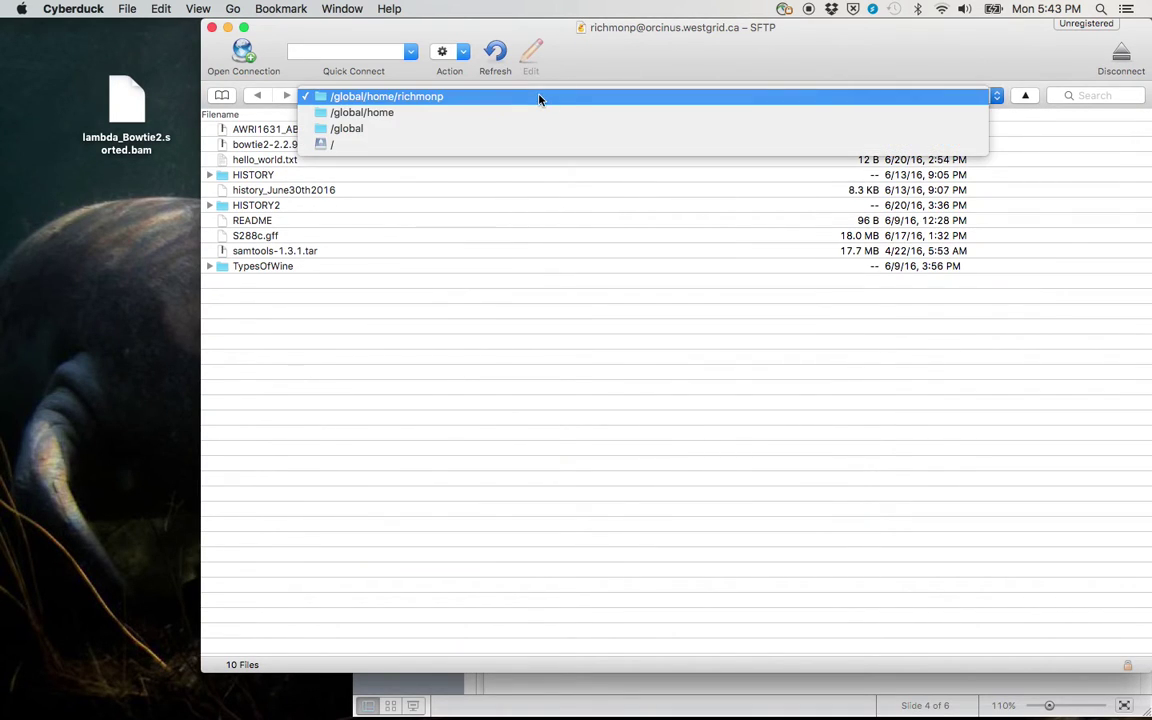
click(419, 100)
click(424, 100)
click(419, 127)
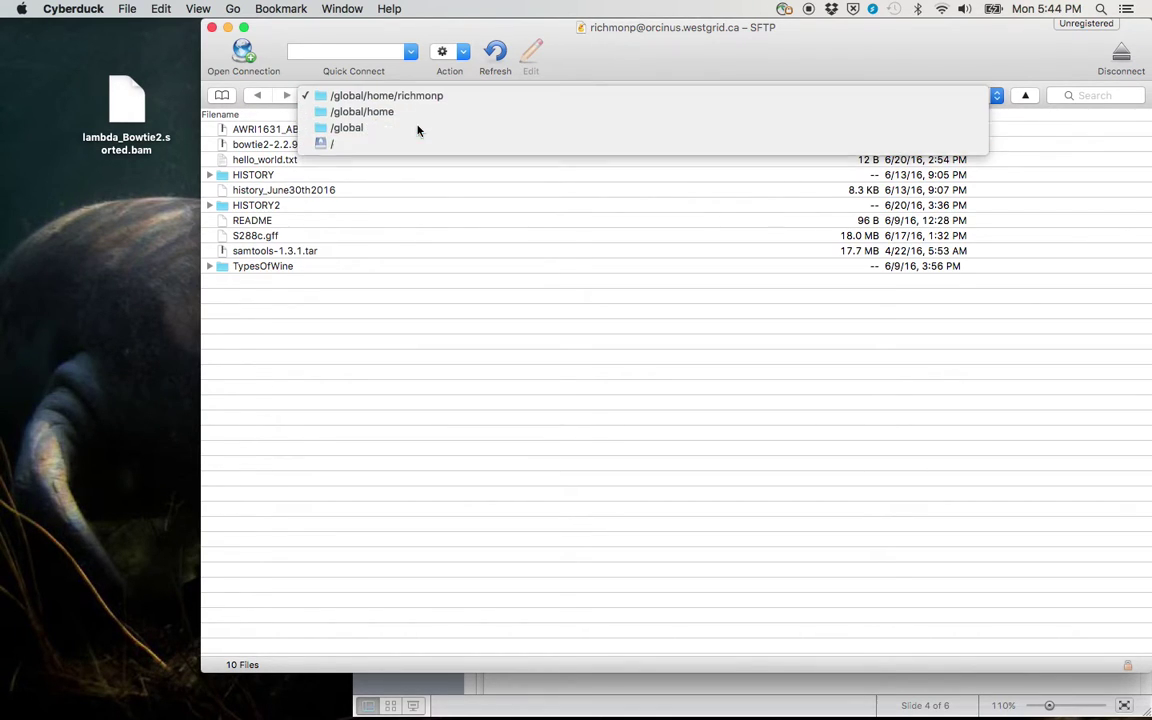
double_click(257, 160)
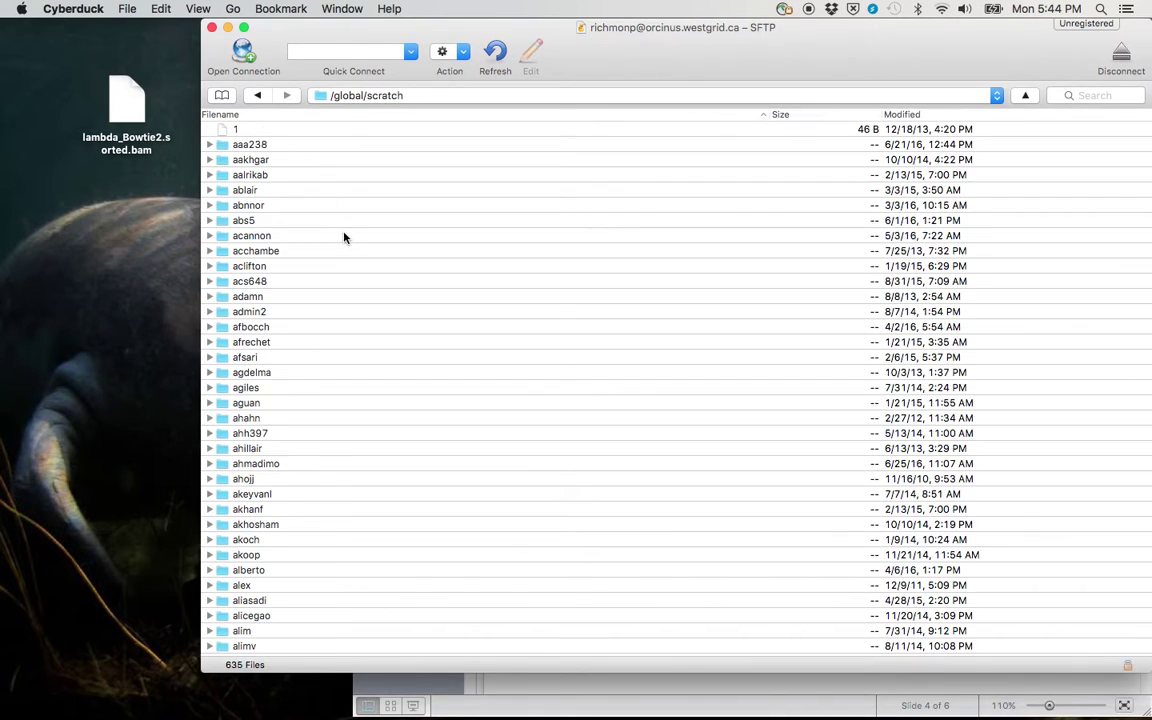
scroll(343, 237, down, 20)
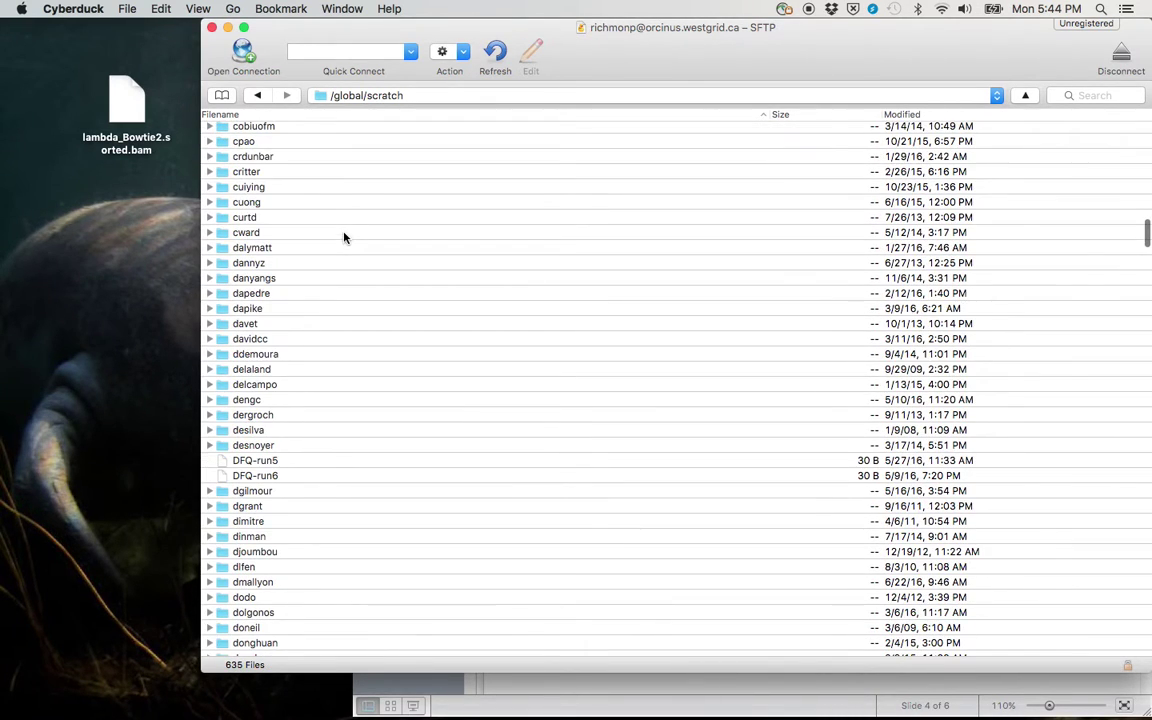
scroll(343, 237, down, 20)
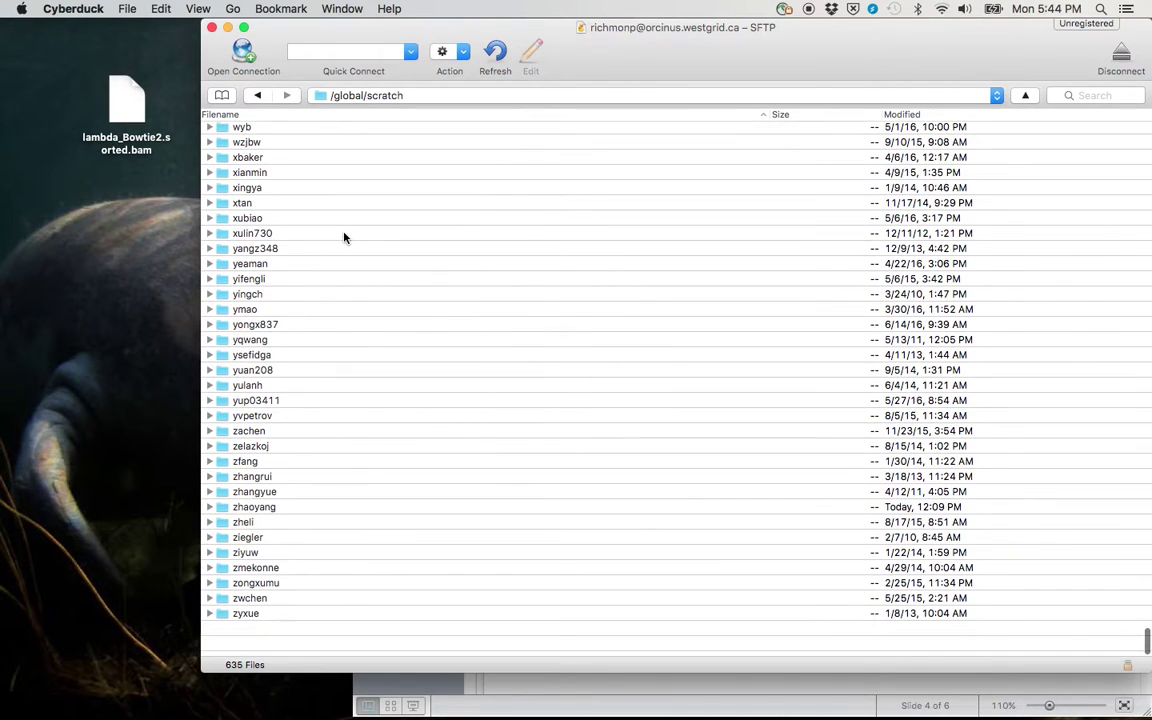
scroll(343, 237, up, 3)
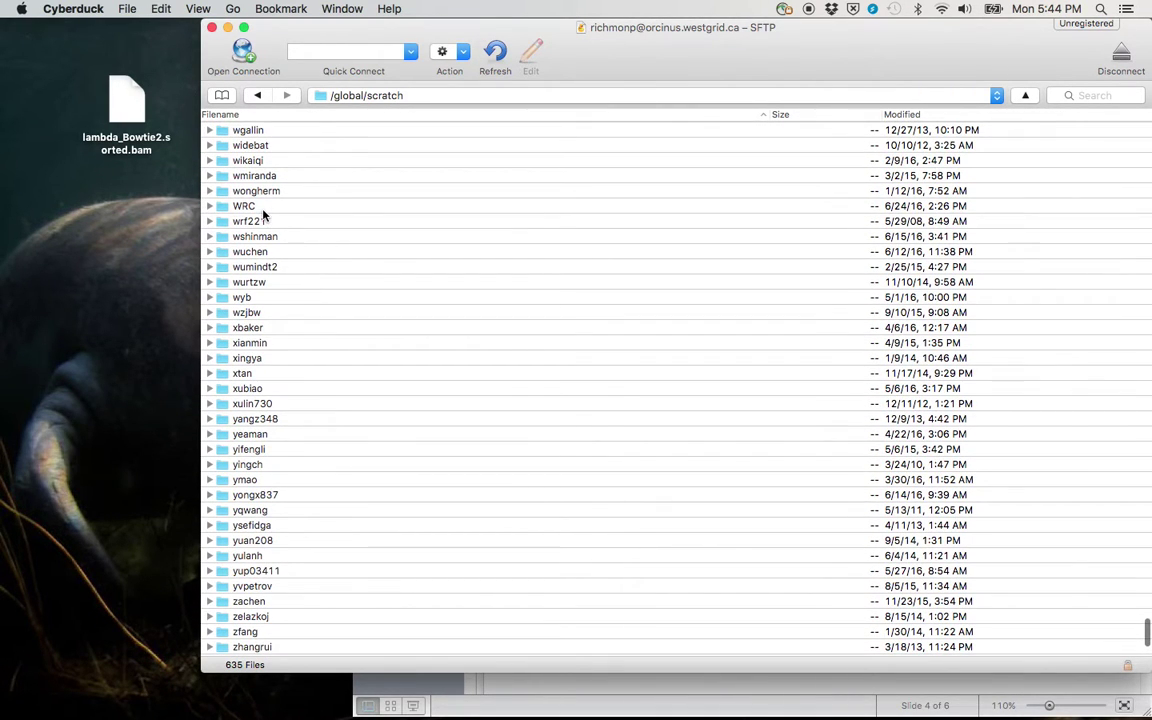
double_click(264, 215)
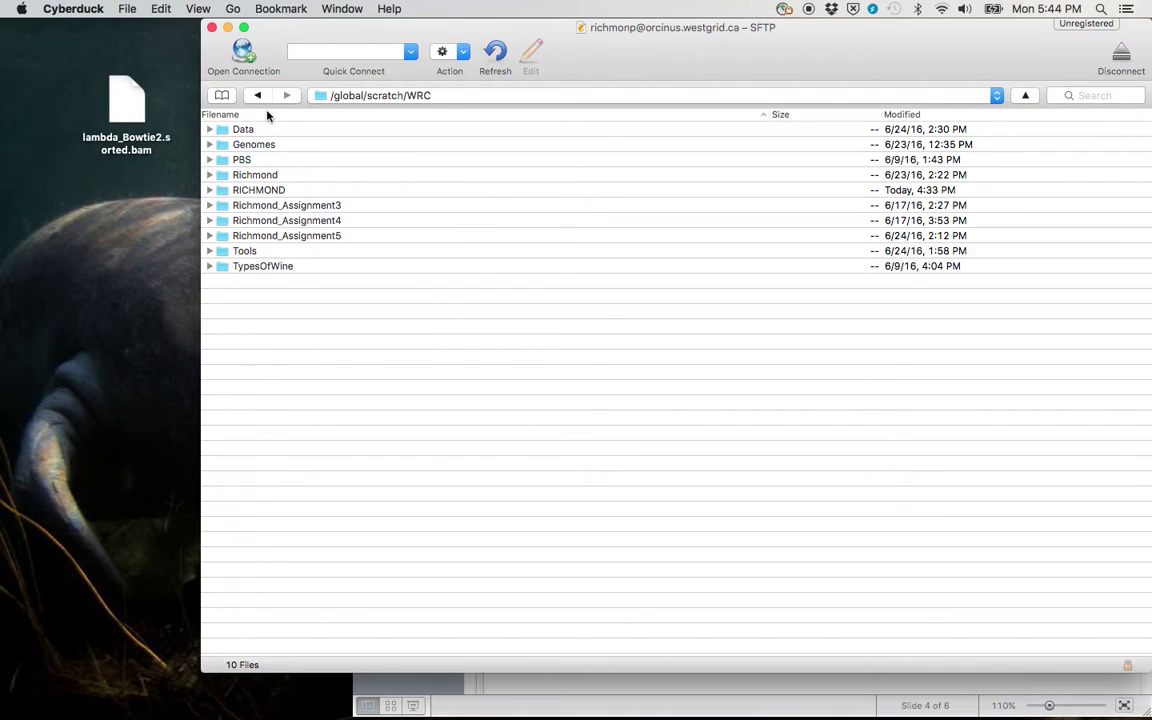
double_click(243, 134)
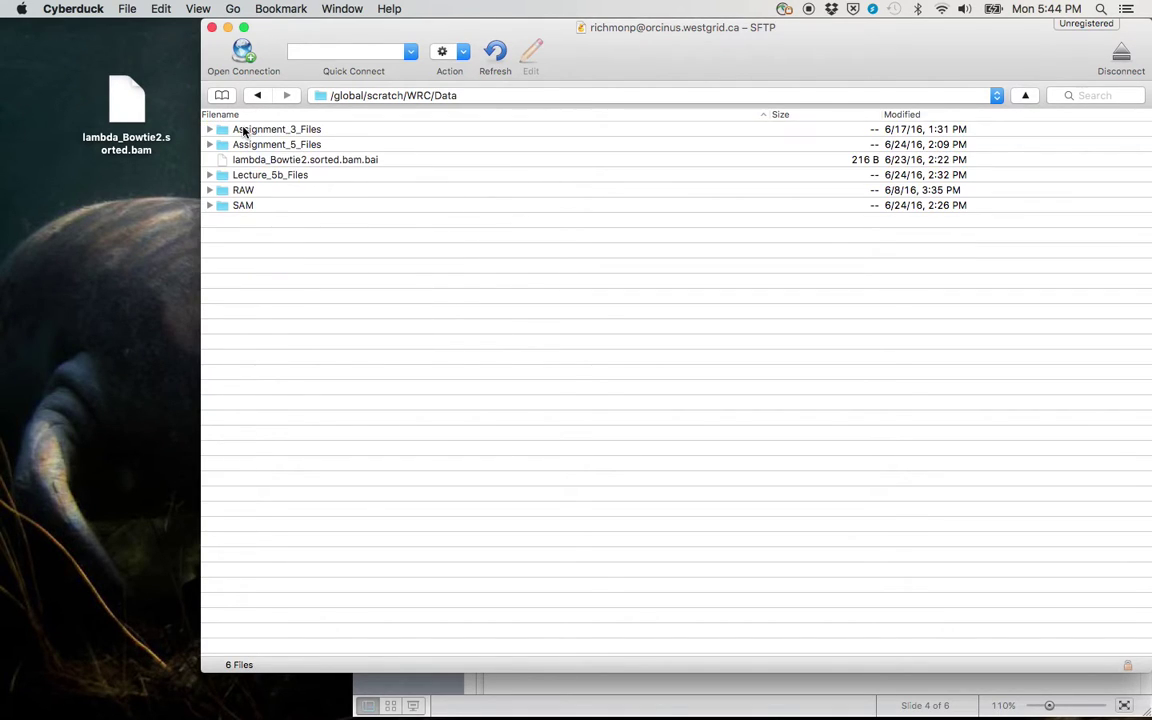
double_click(257, 175)
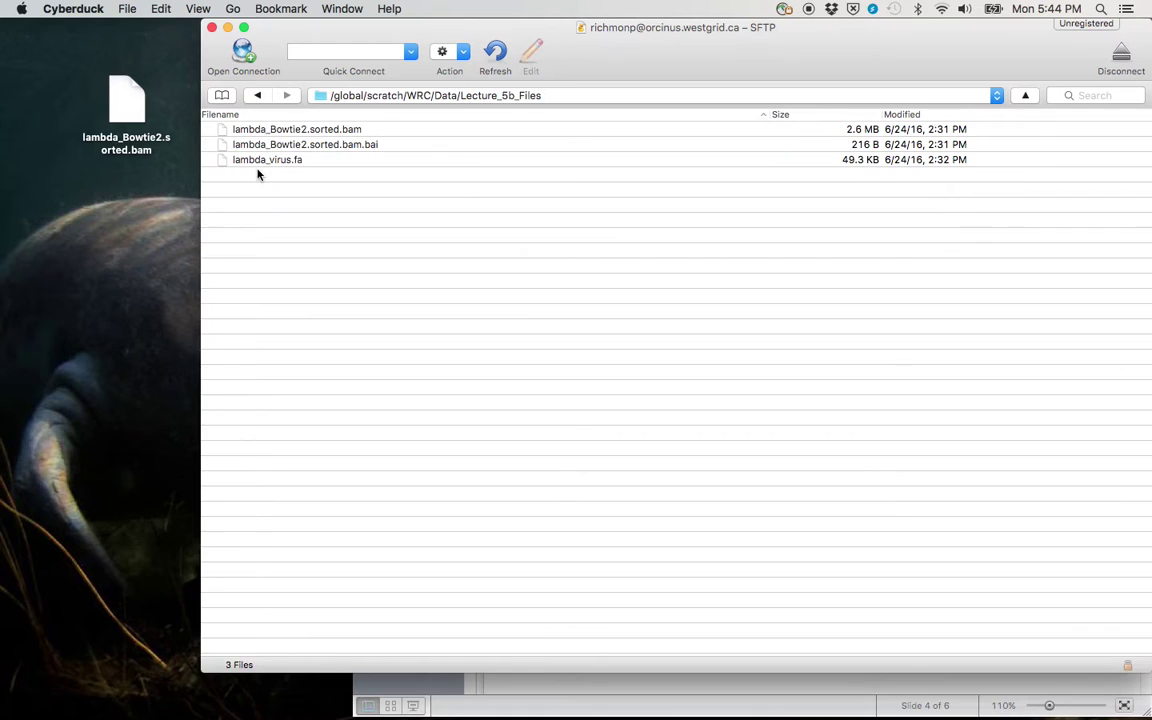
Step: Select the three lecture files and drag them onto the Desktop
click(283, 161)
shift+click(290, 128)
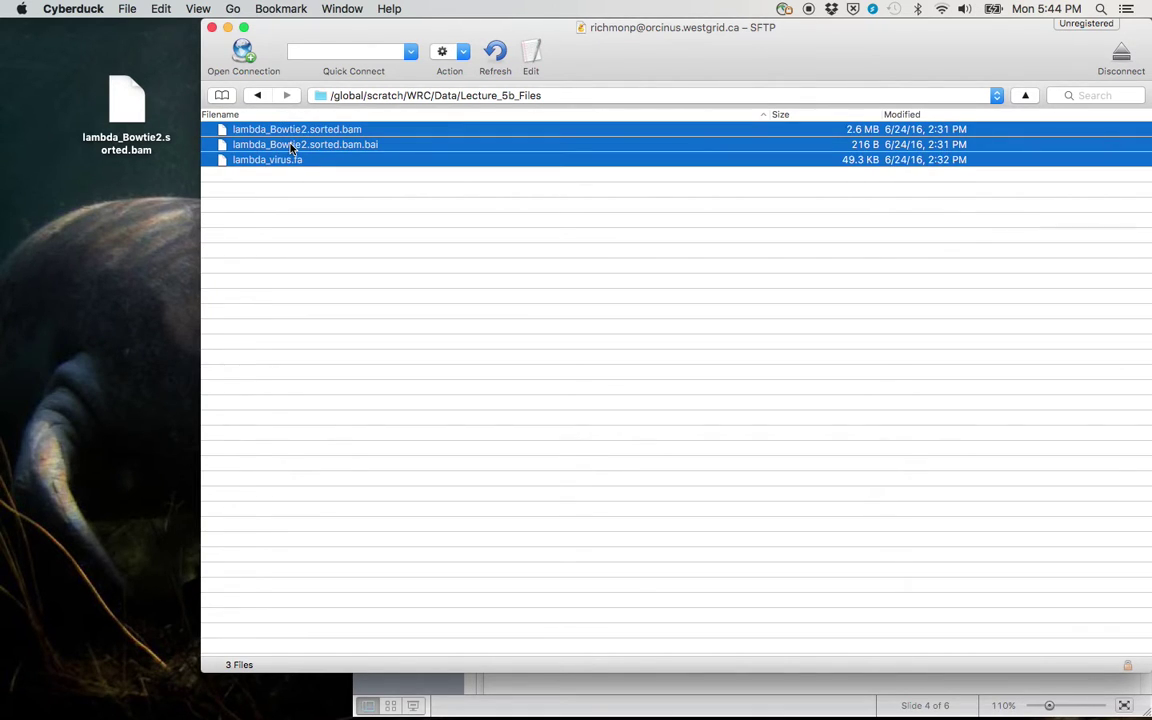
drag(291, 148, 118, 221)
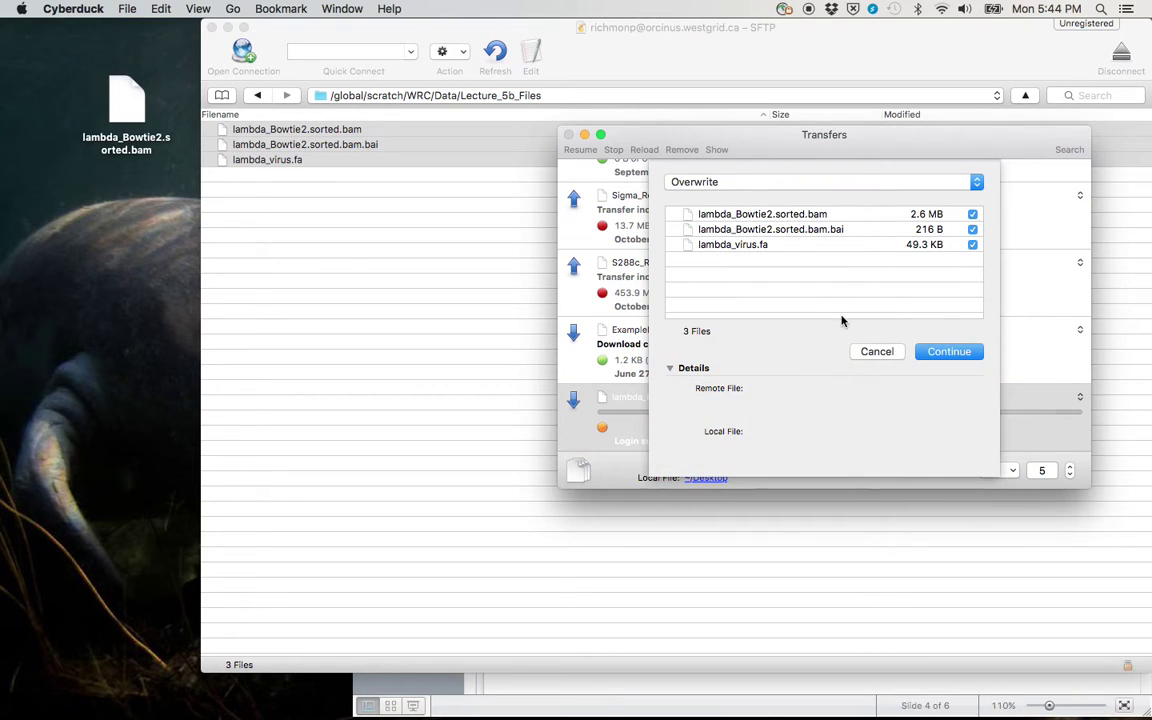
Step: Confirm overwriting the old Desktop copies so the download completes, then return to PowerPoint
click(963, 352)
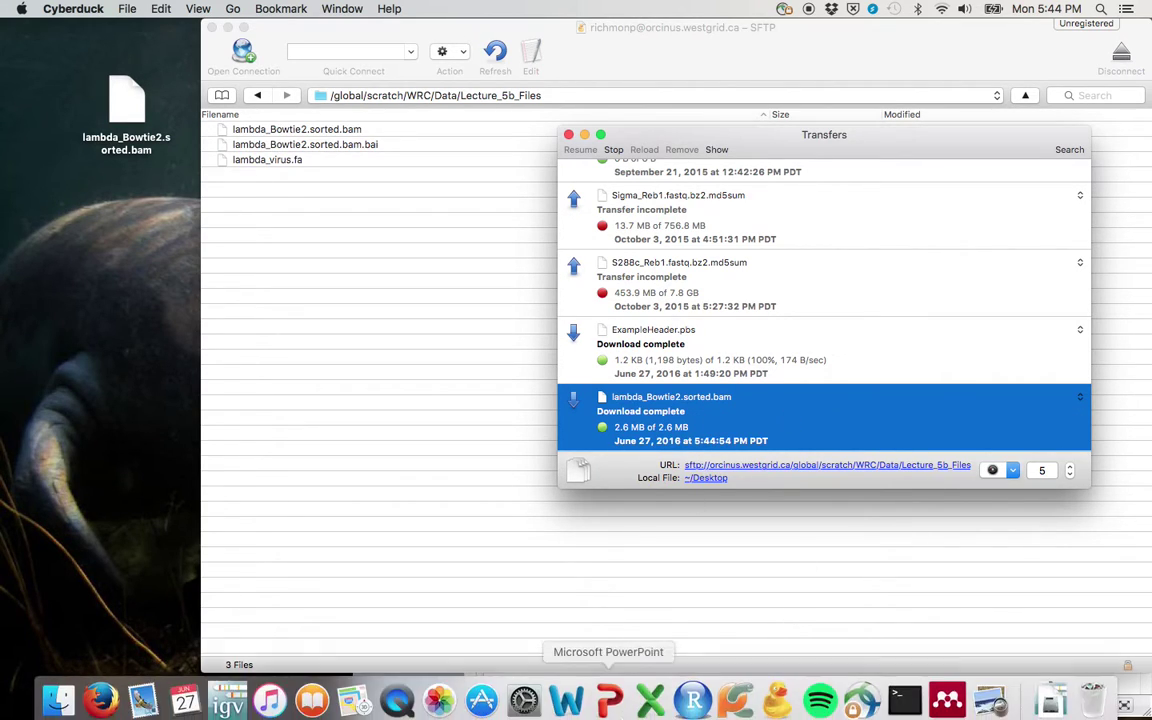
click(561, 694)
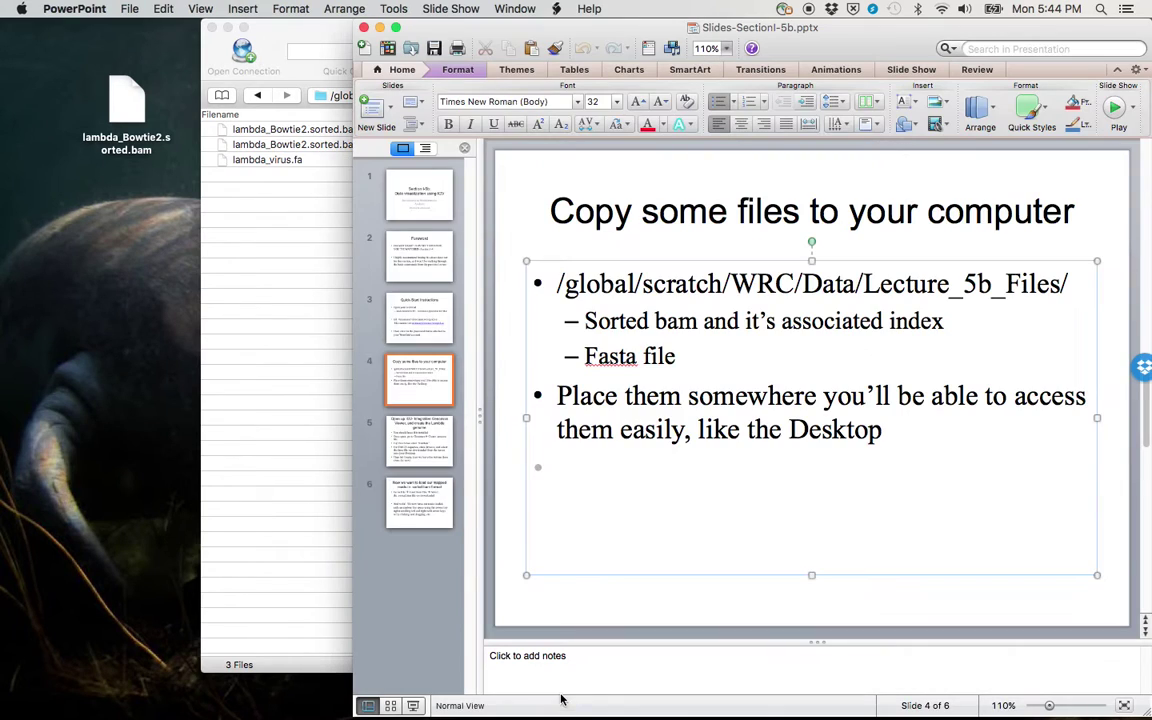
Step: In Finder's Desktop folder, select the four downloaded lambda FASTA, BAM and index files
click(52, 690)
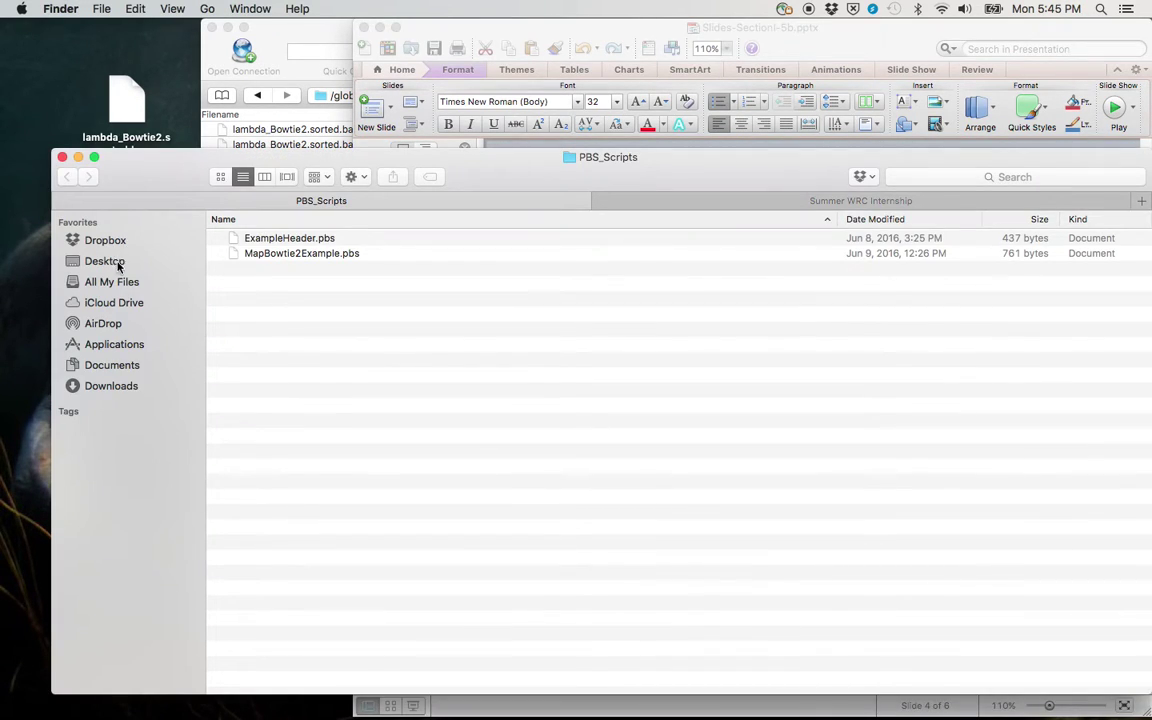
click(116, 264)
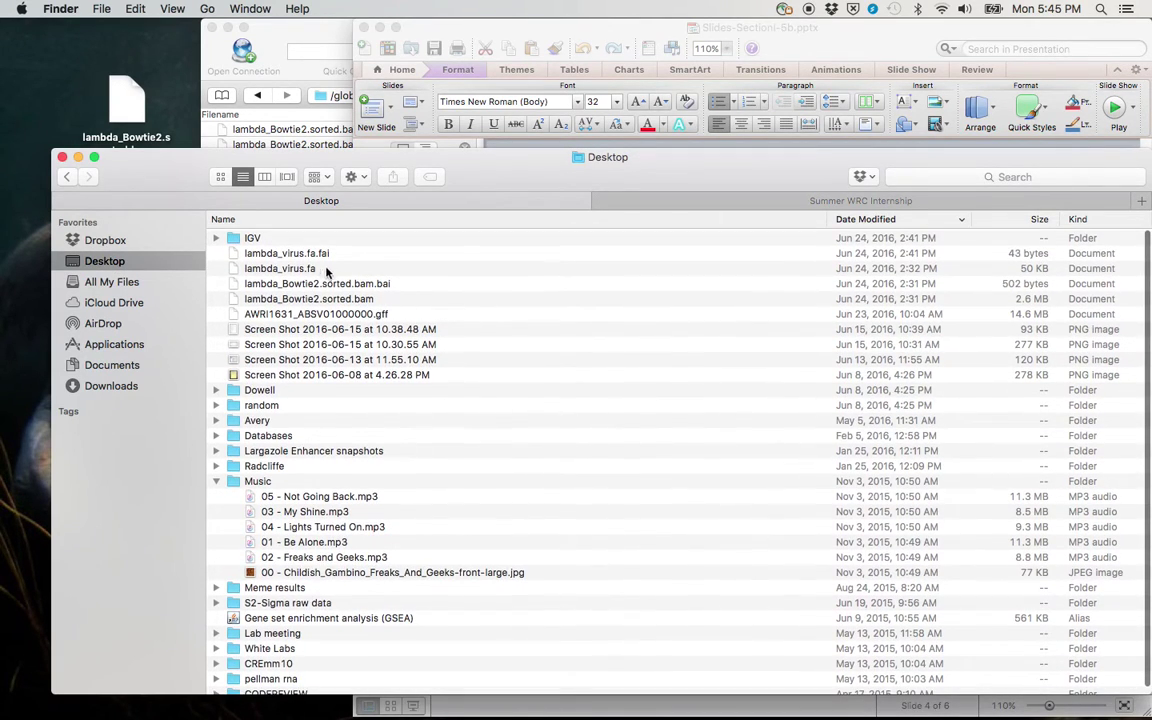
click(308, 254)
key(shift+Down)
key(shift+Down)
key(shift+Down)
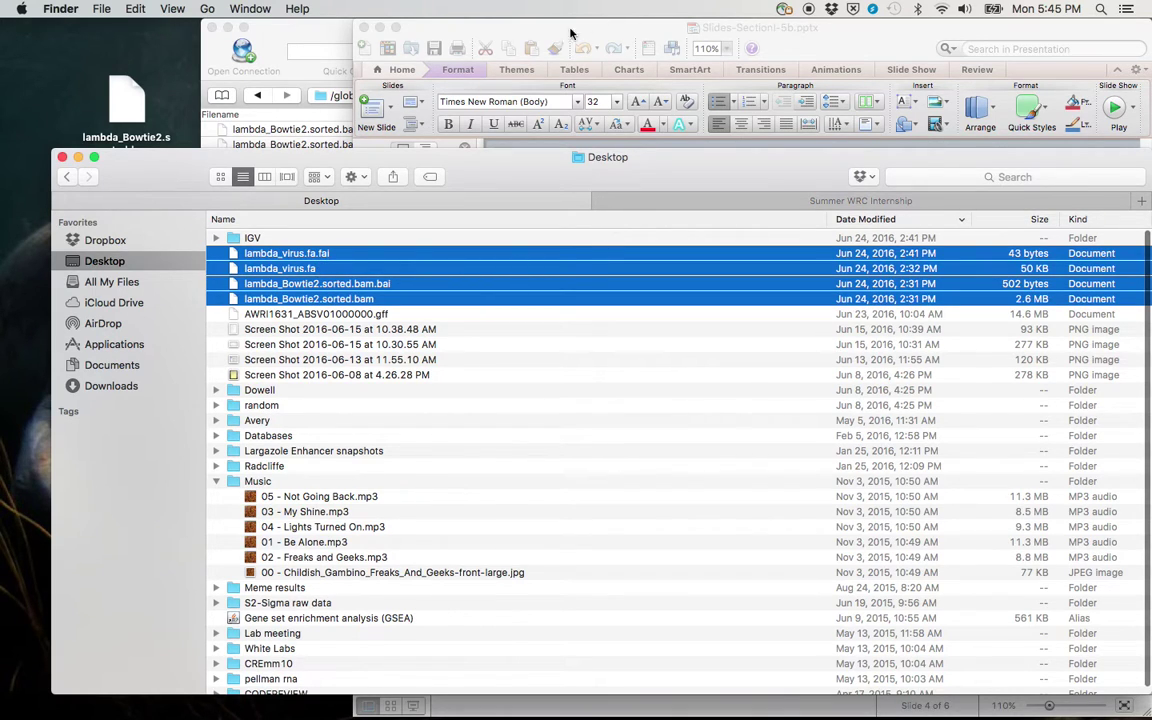
Step: Close the Cyberduck SFTP browser window and go back to the slides
click(306, 39)
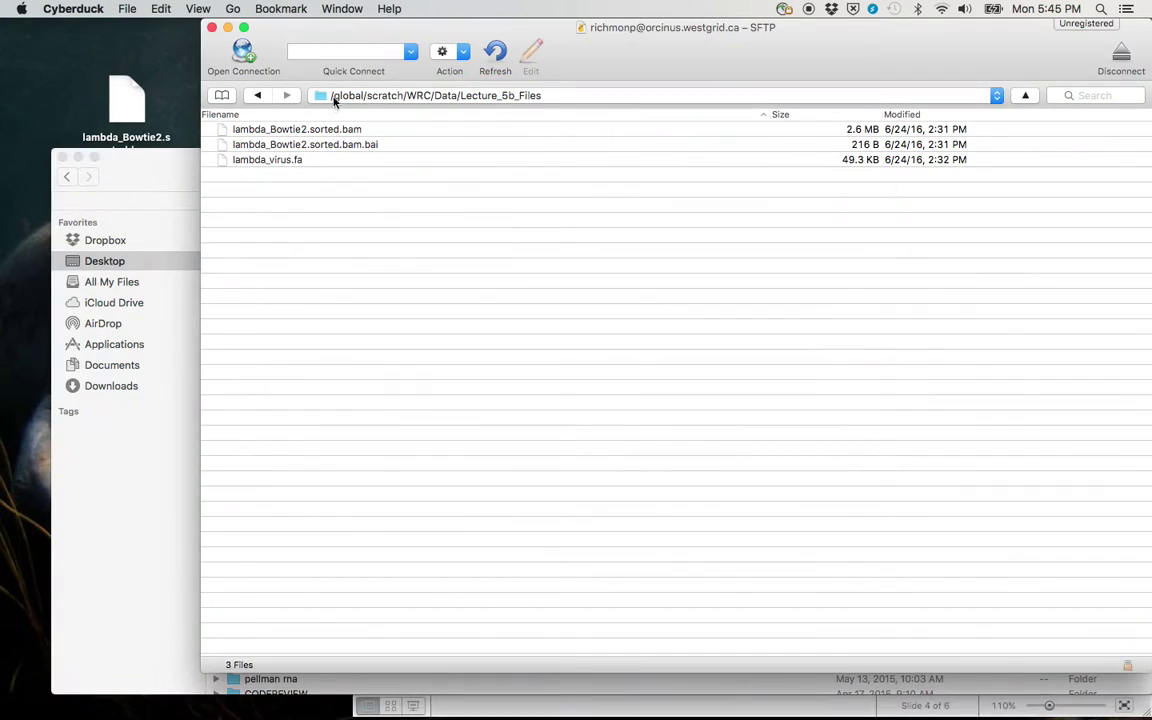
click(212, 28)
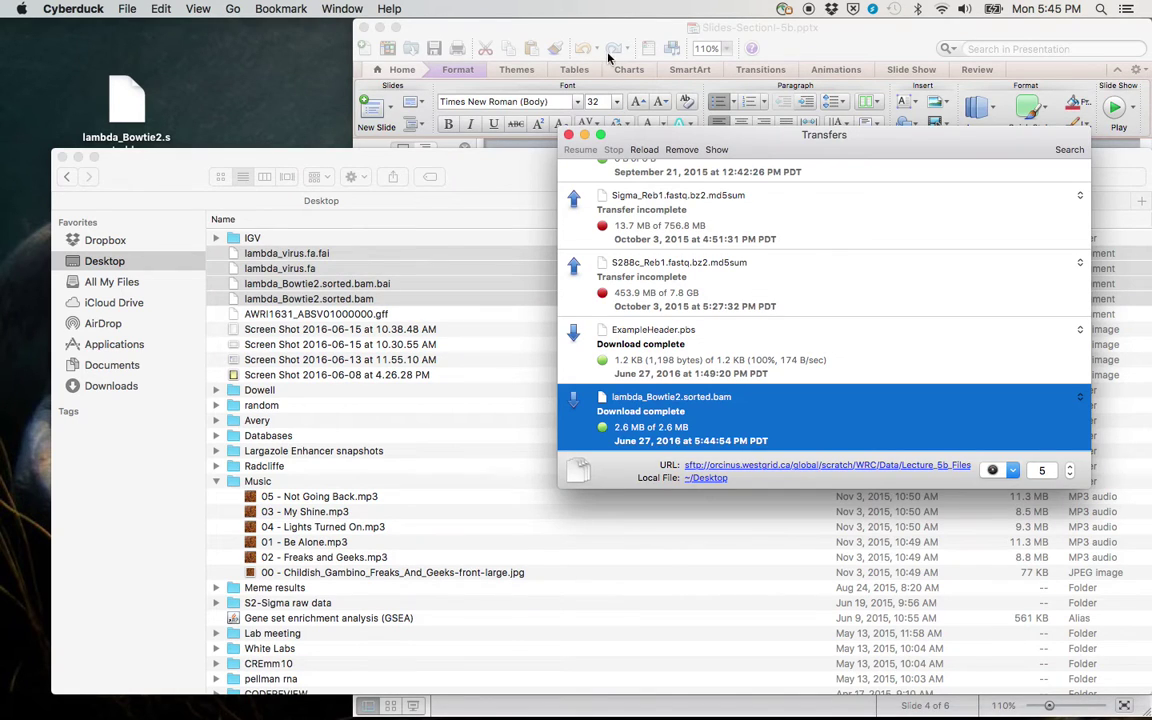
click(500, 90)
Step: Advance to slide 5 on creating the Lambda genome and launch IGV from the Dock
click(496, 420)
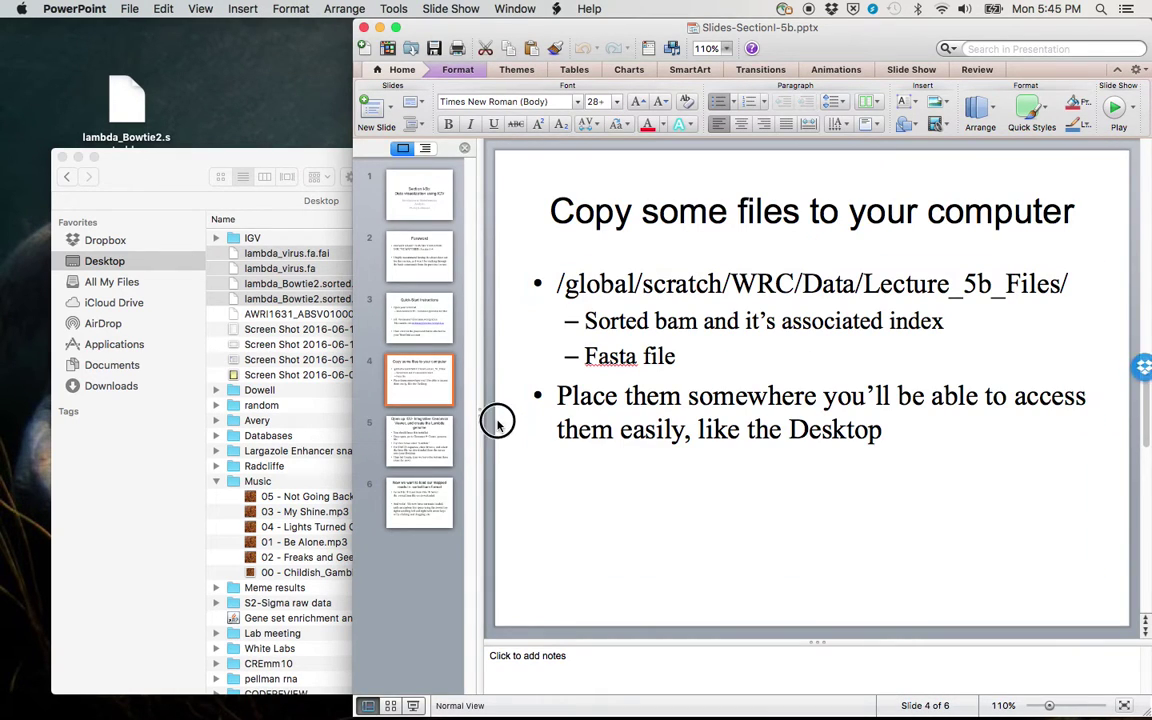
key(Down)
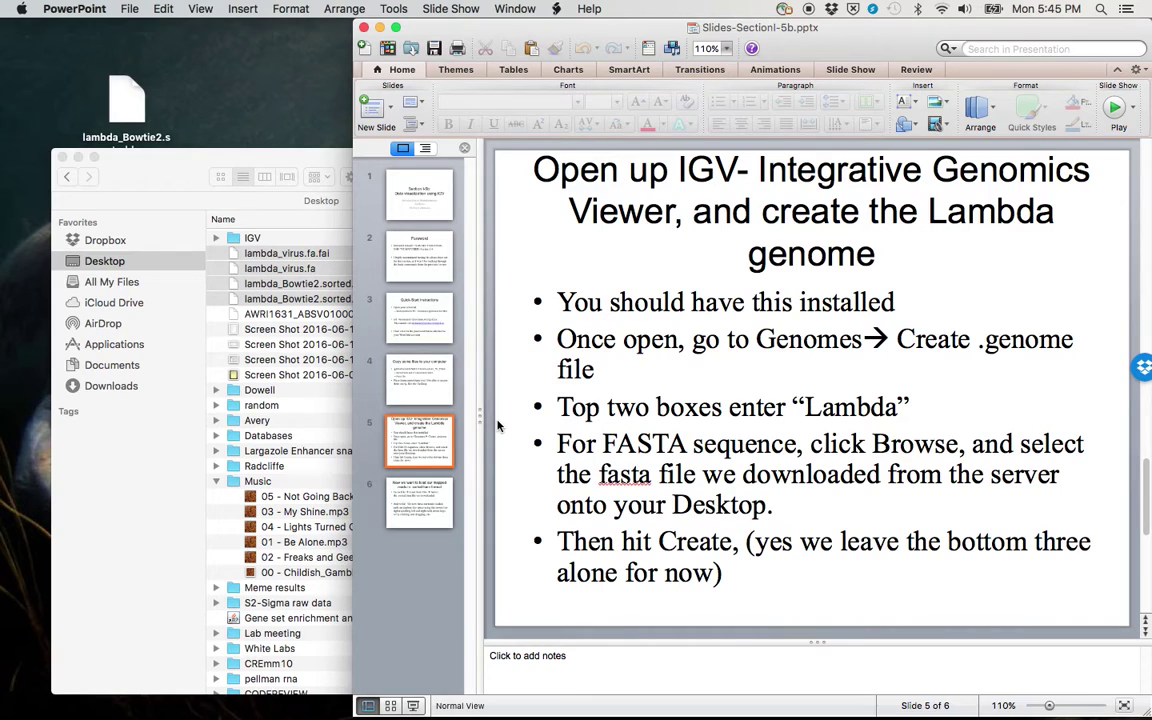
mouse_move(232, 716)
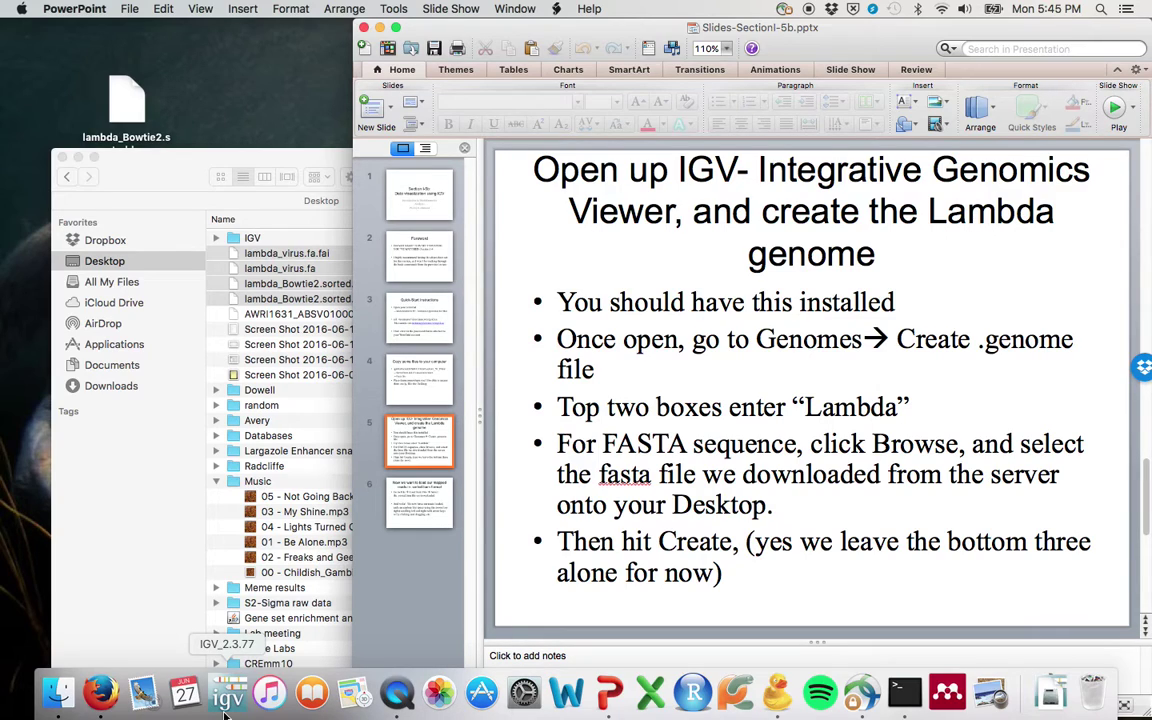
click(226, 712)
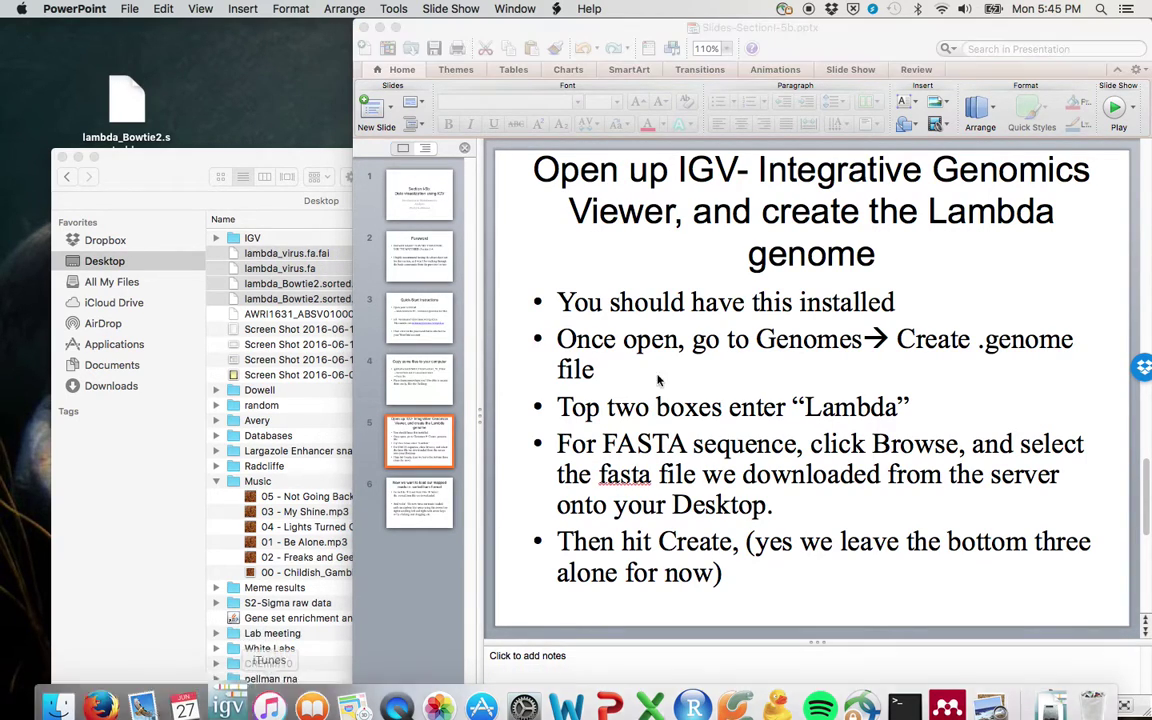
mouse_move(530, 712)
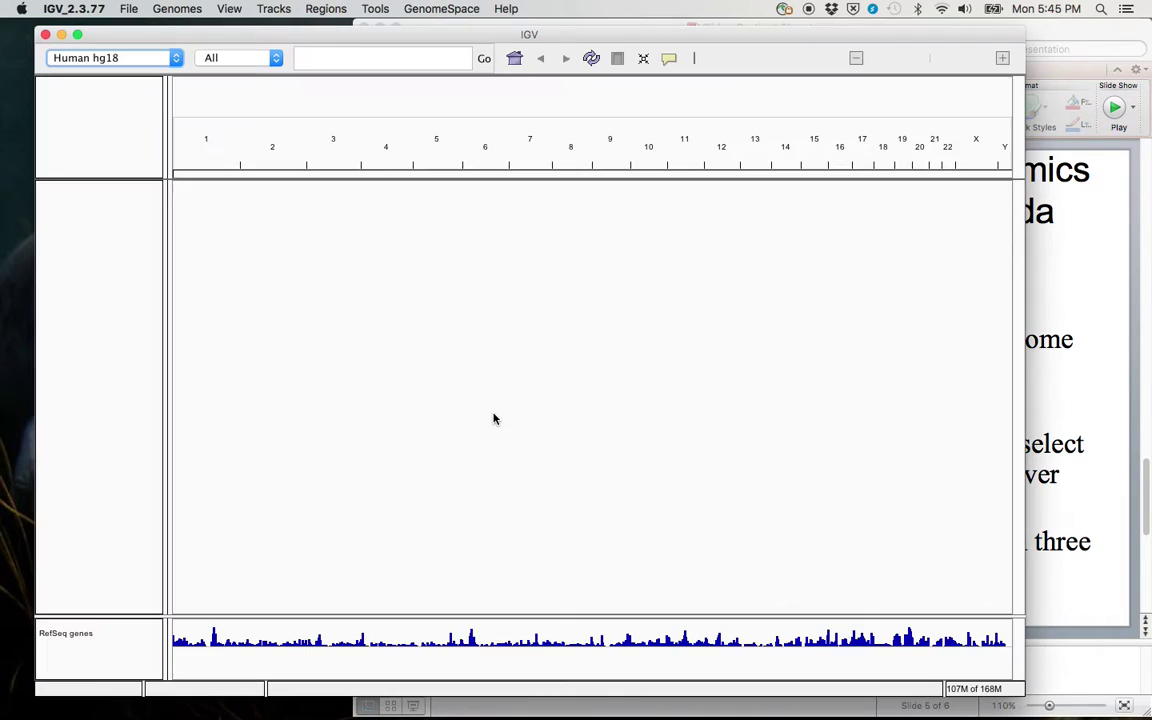
click(165, 58)
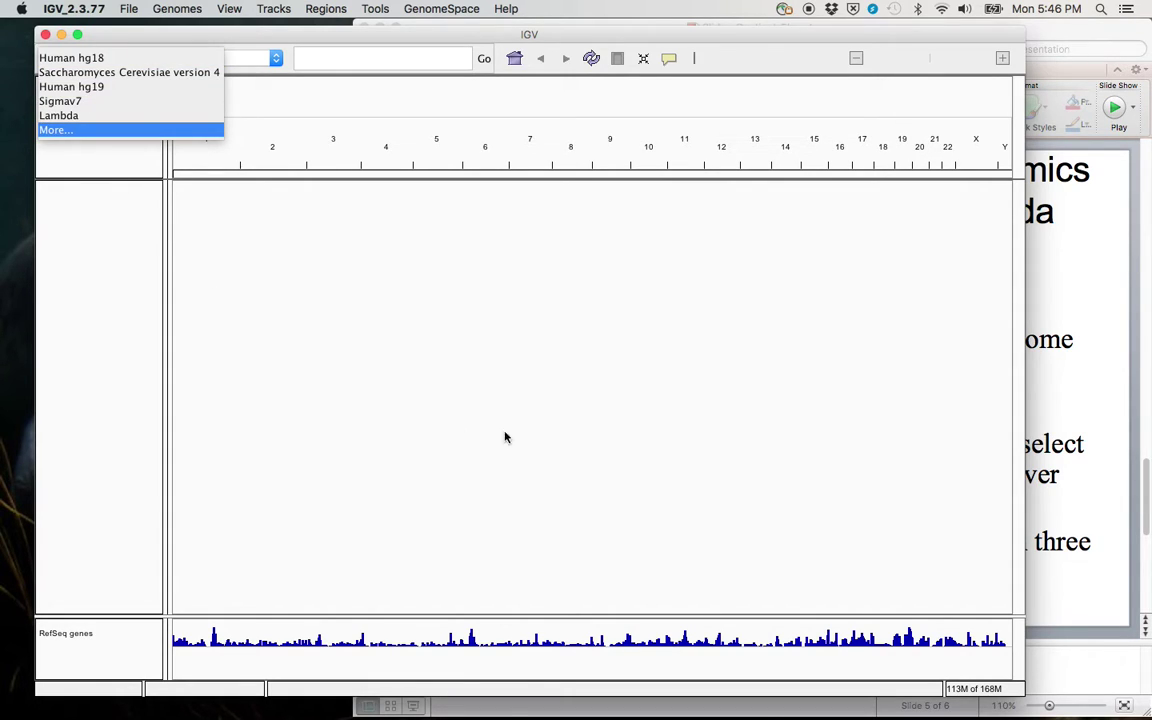
click(110, 57)
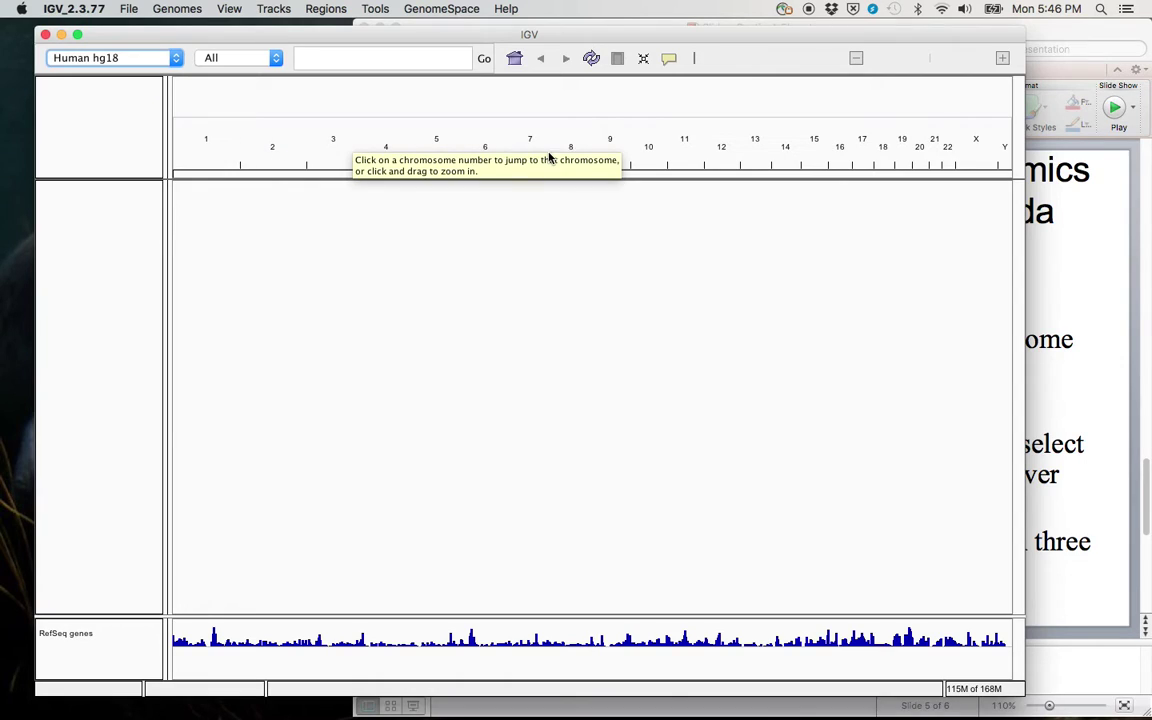
Step: Jump to chr1 and zoom by ruler drags from 42–103 Mb down to about 63.5–65 Mb
click(208, 144)
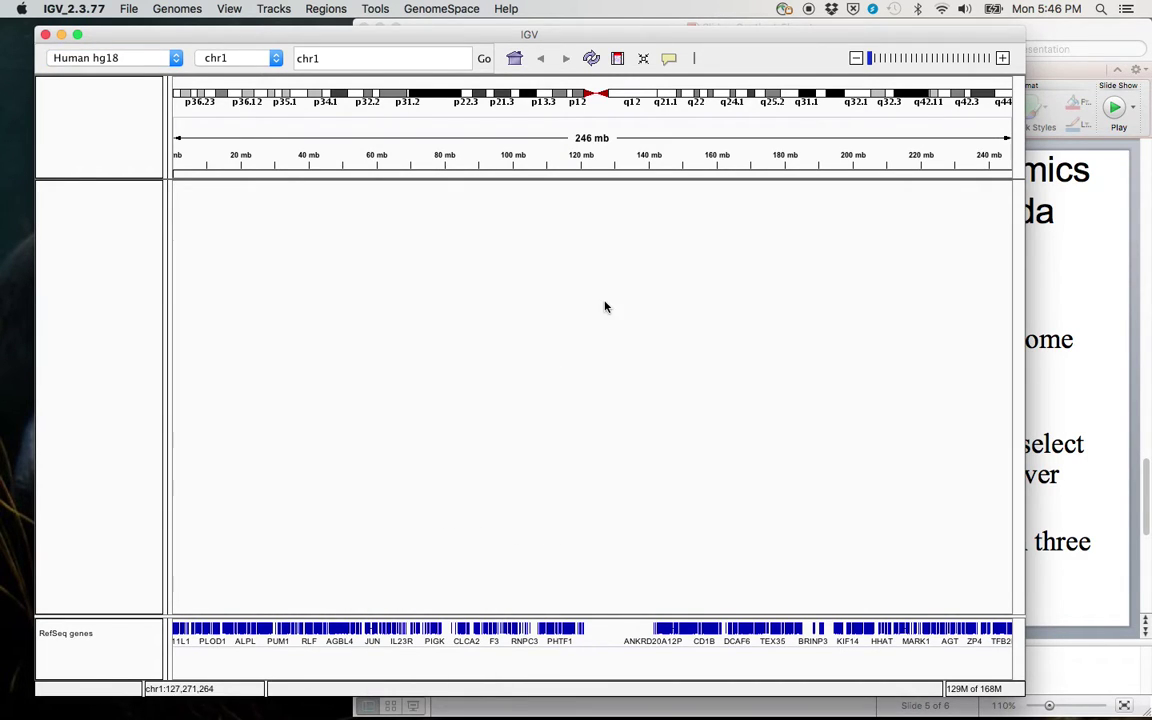
drag(317, 152, 523, 168)
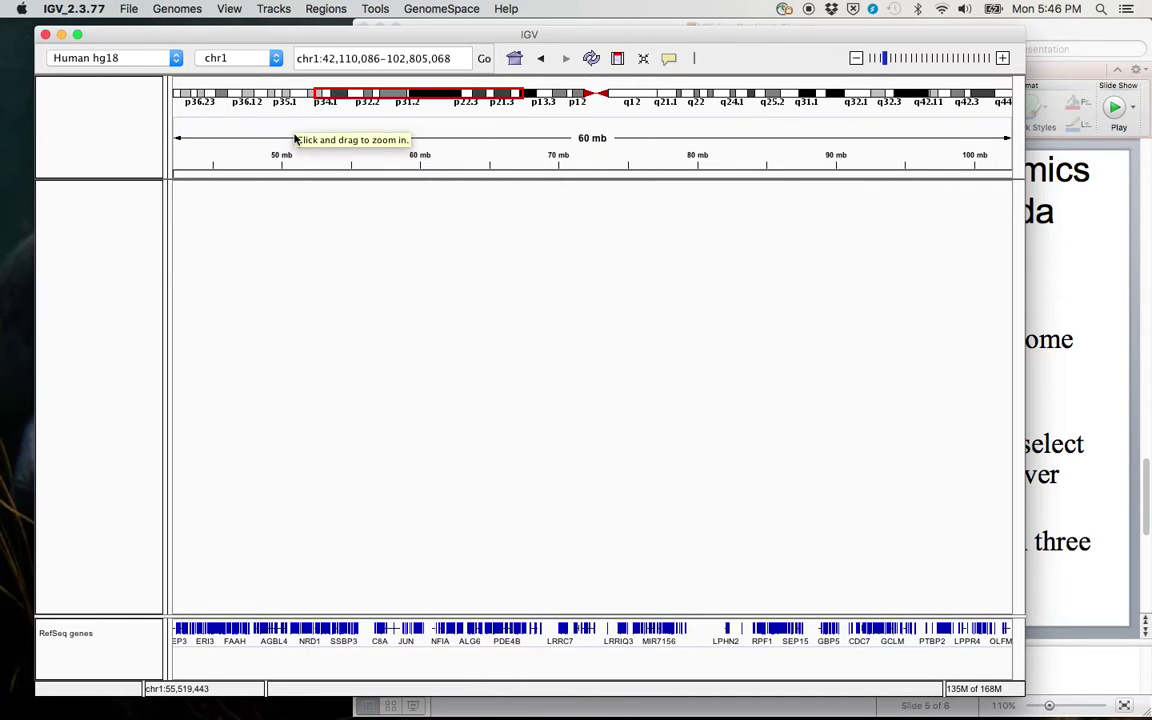
click(471, 144)
drag(306, 137, 551, 175)
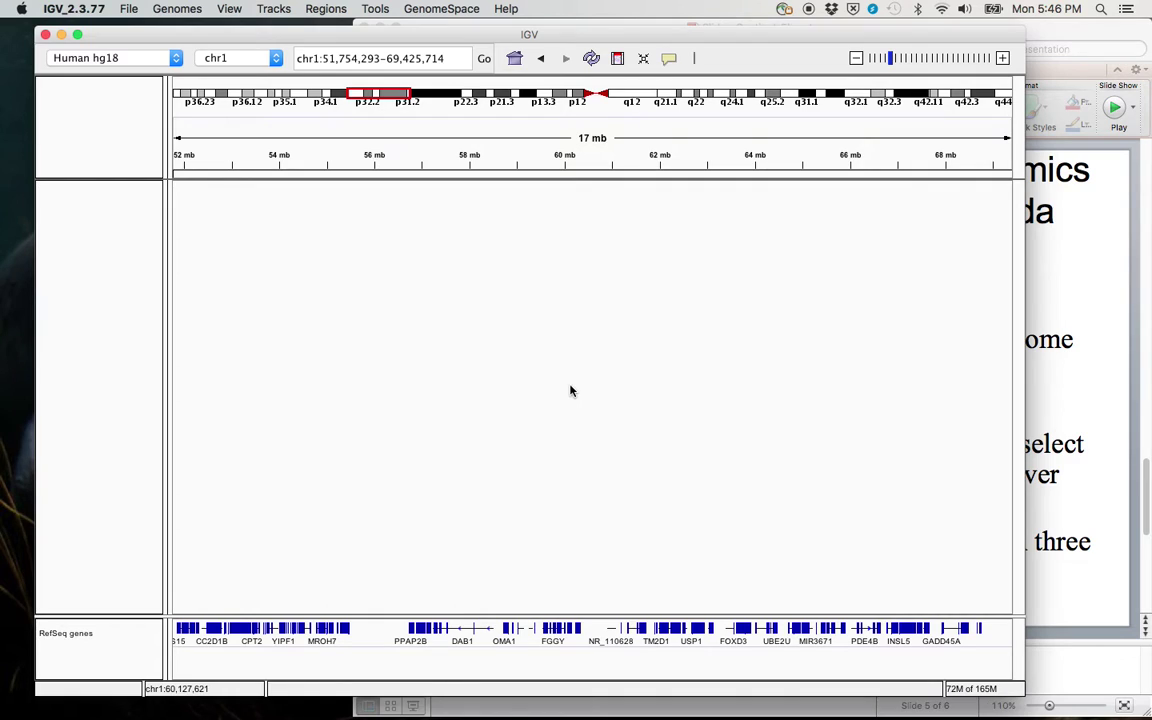
drag(599, 427, 504, 411)
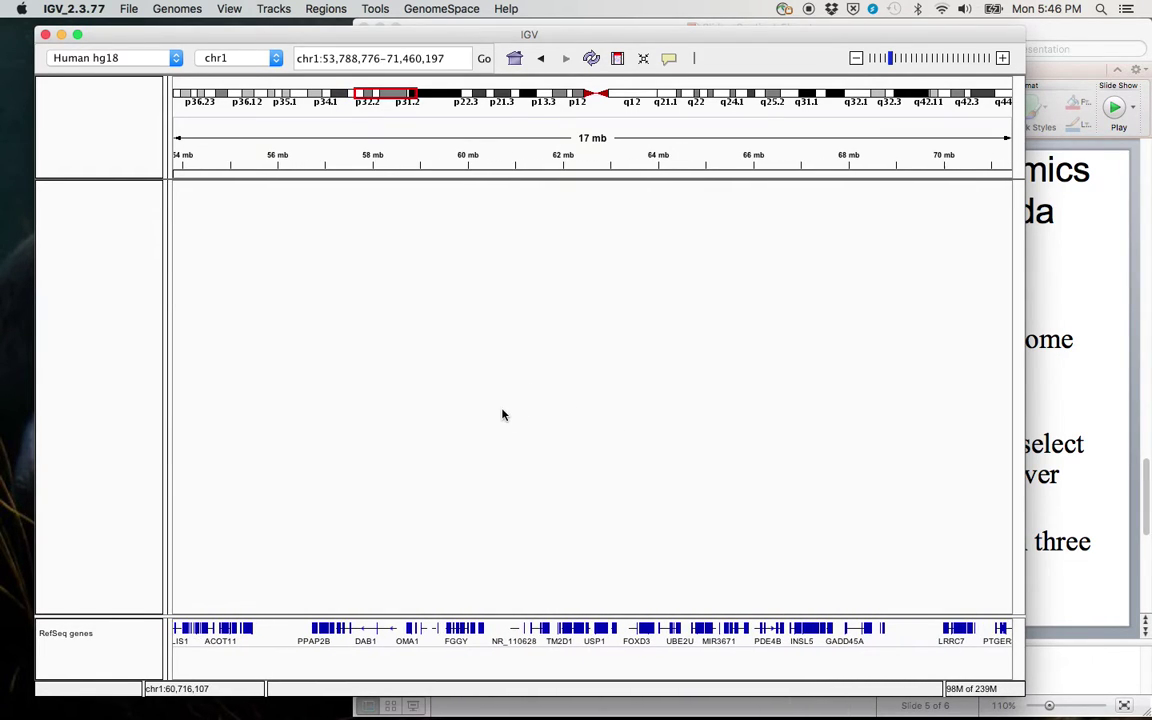
drag(545, 137, 753, 129)
drag(630, 401, 478, 396)
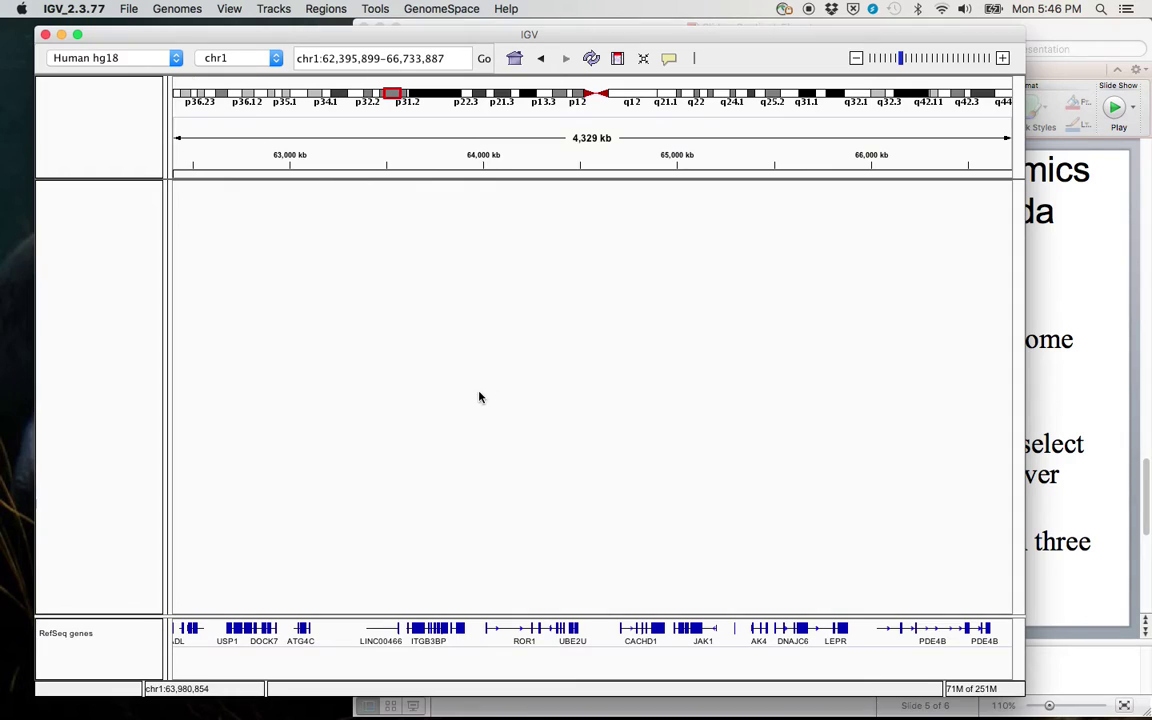
drag(391, 158, 671, 165)
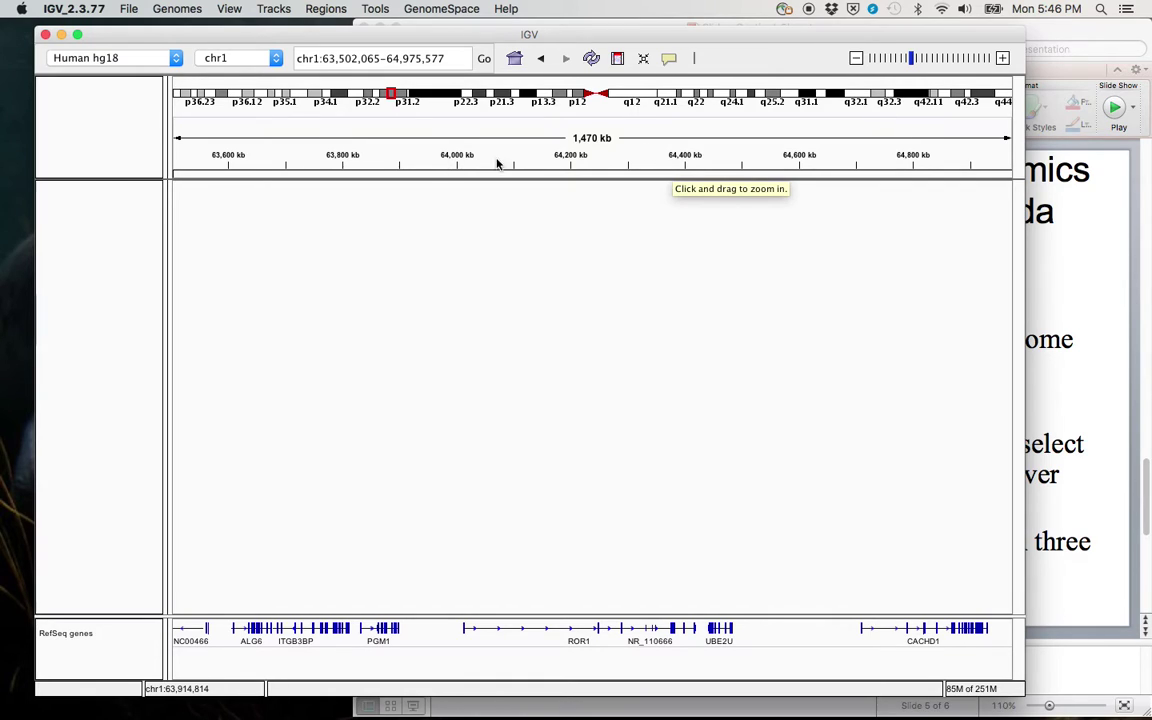
drag(484, 300, 506, 300)
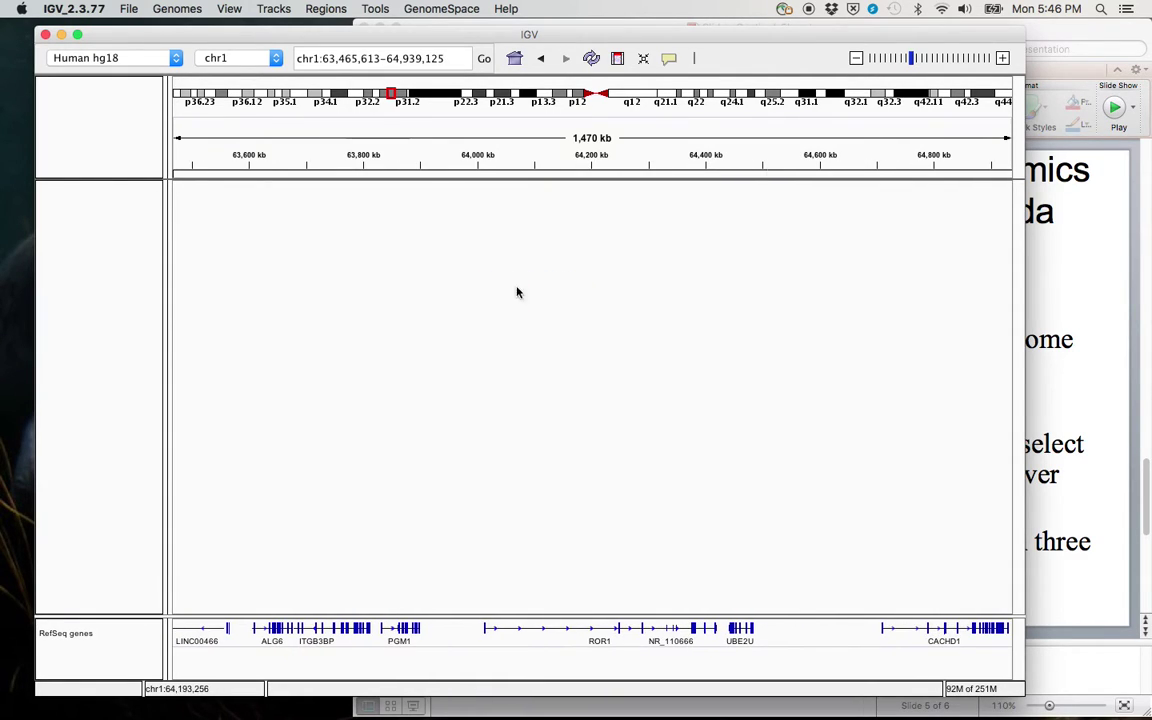
Step: Zoom out three steps, then in four steps to a 361 kb chr1 window
click(855, 59)
click(855, 59)
click(856, 59)
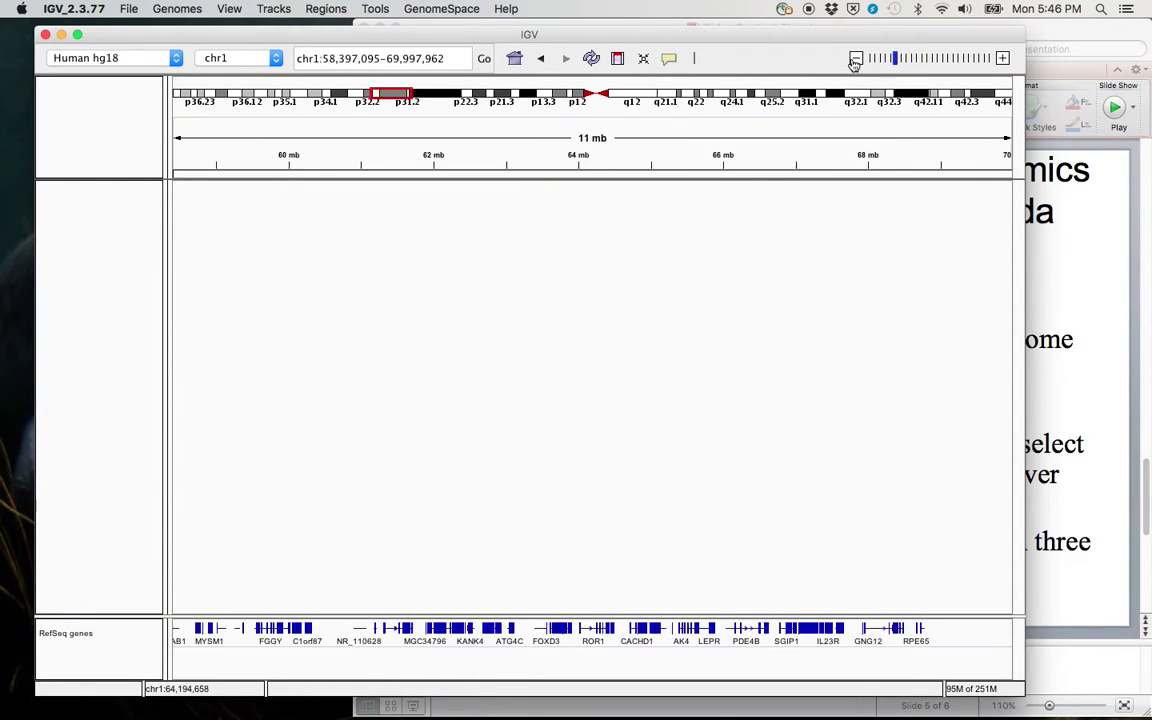
click(1004, 59)
click(1004, 59)
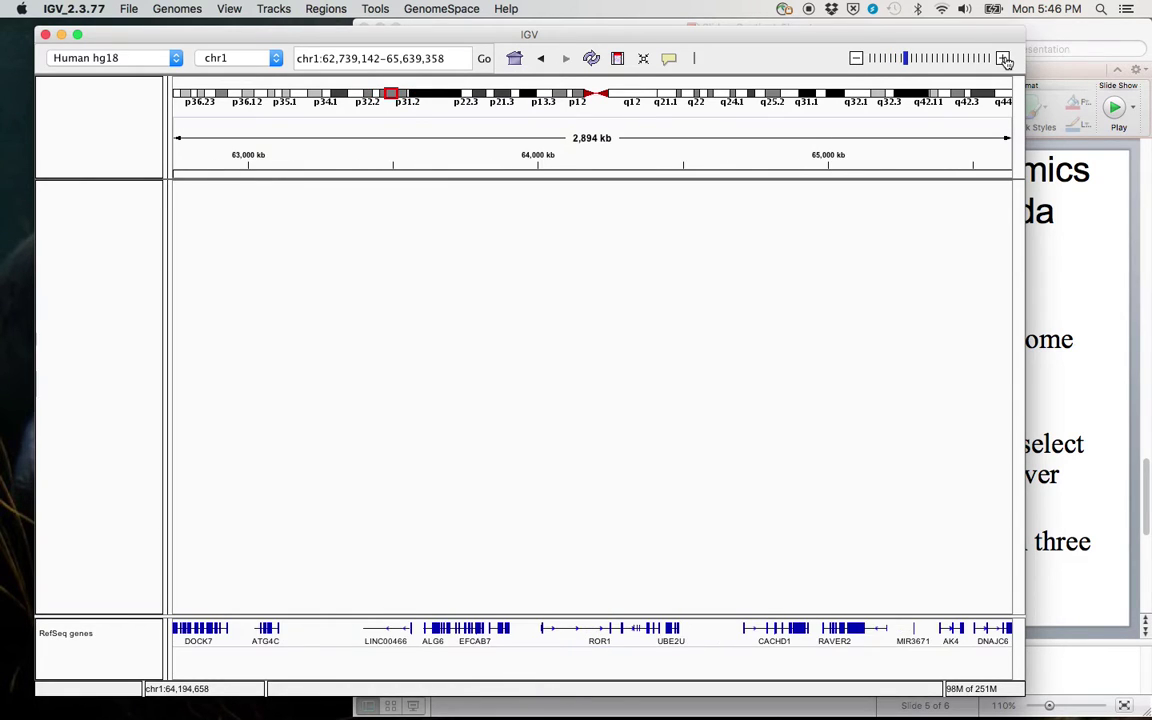
click(1004, 59)
click(1004, 59)
click(1004, 59)
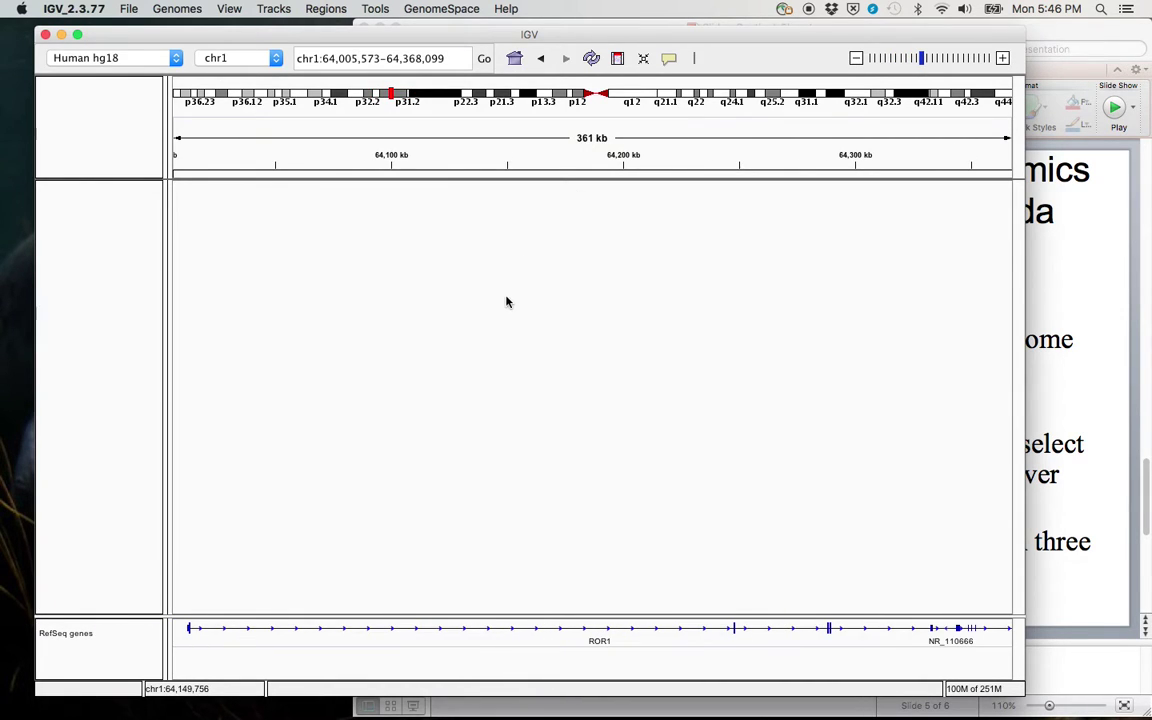
mouse_move(507, 301)
mouse_down()
mouse_move(427, 288)
mouse_move(498, 297)
mouse_up()
Step: Pan past PGM1, EFCAB7, ALG6 and ITGB3BP to show LINC00466 and FOXD3, then return to the slides
mouse_move(342, 632)
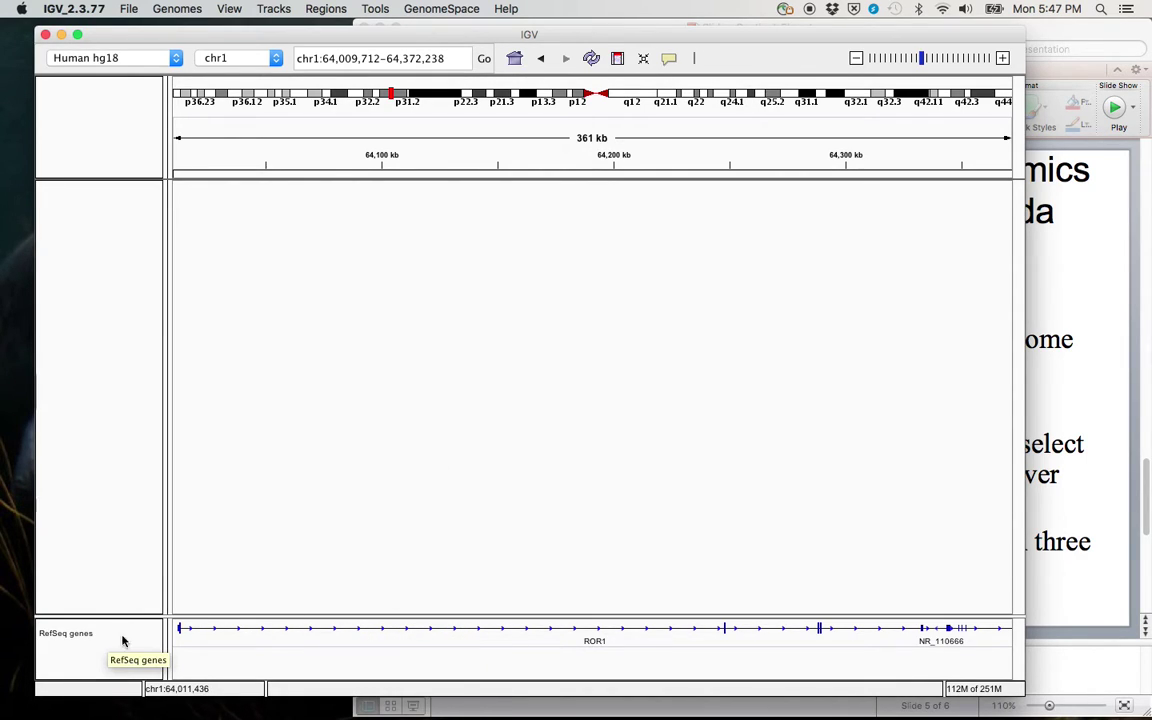
drag(324, 424, 792, 396)
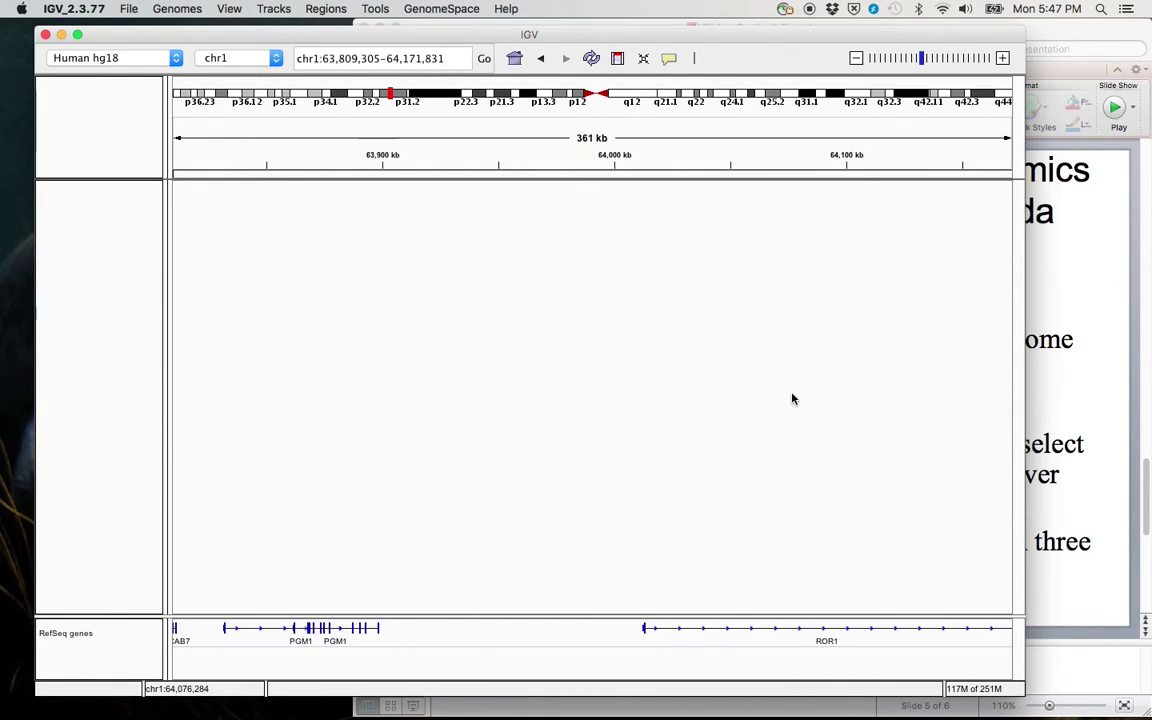
drag(455, 440, 698, 460)
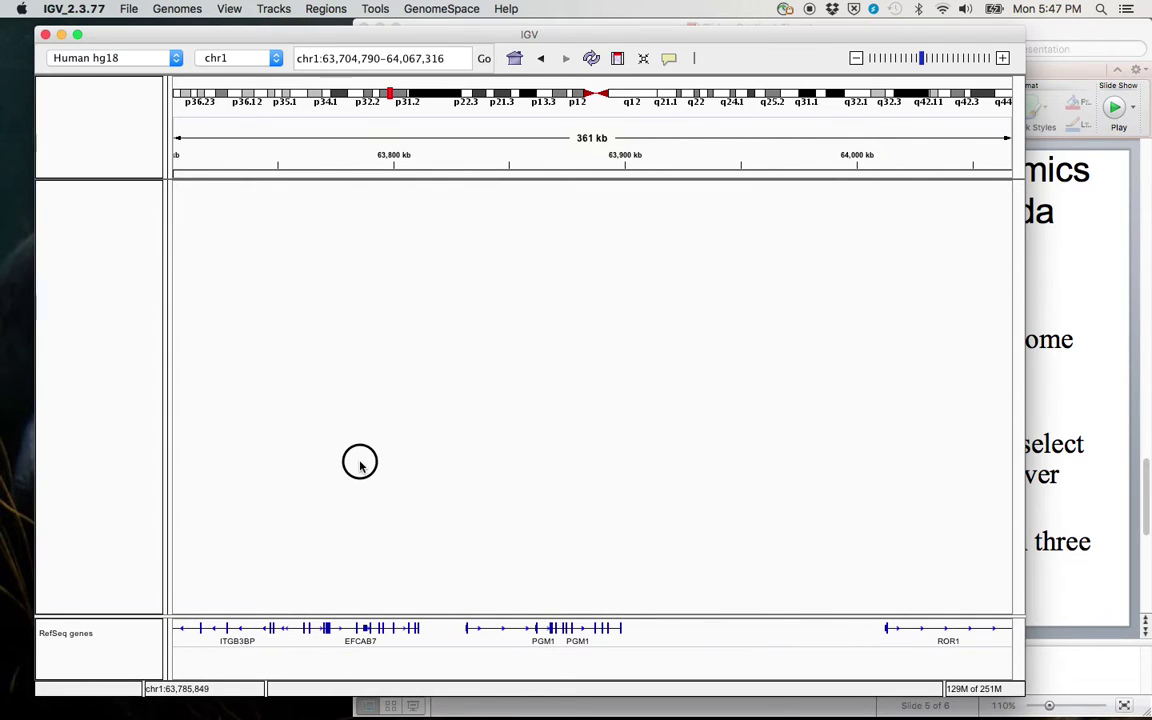
drag(357, 463, 806, 475)
drag(543, 455, 645, 463)
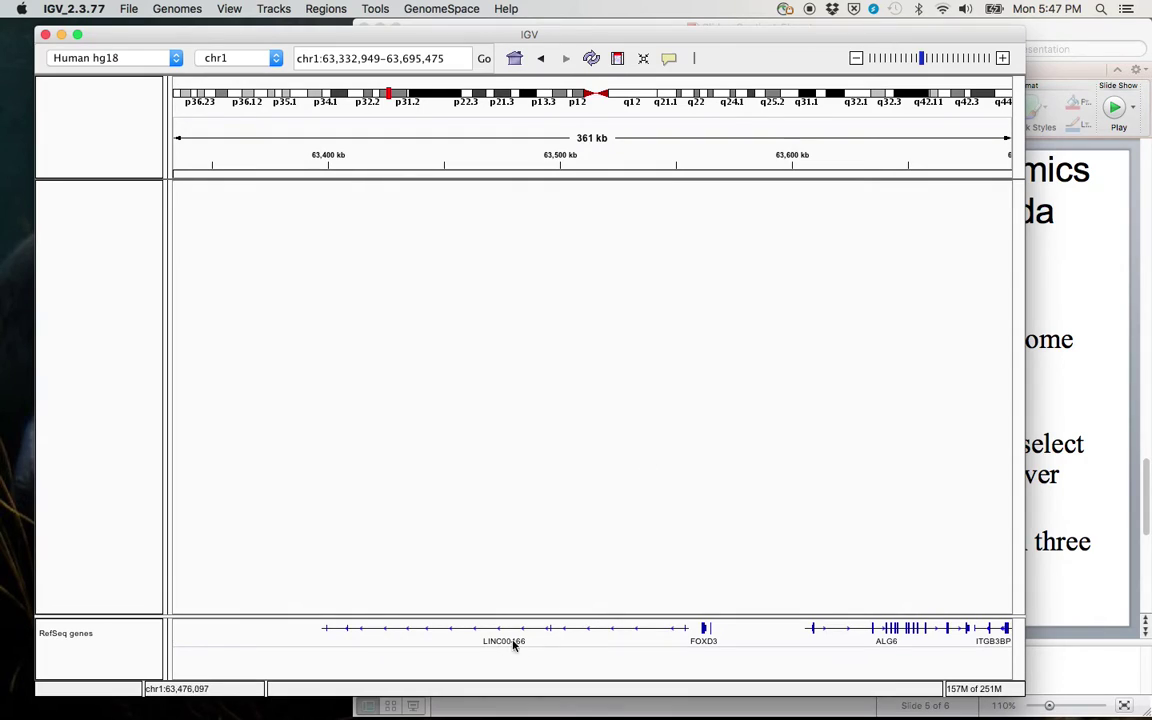
mouse_move(561, 637)
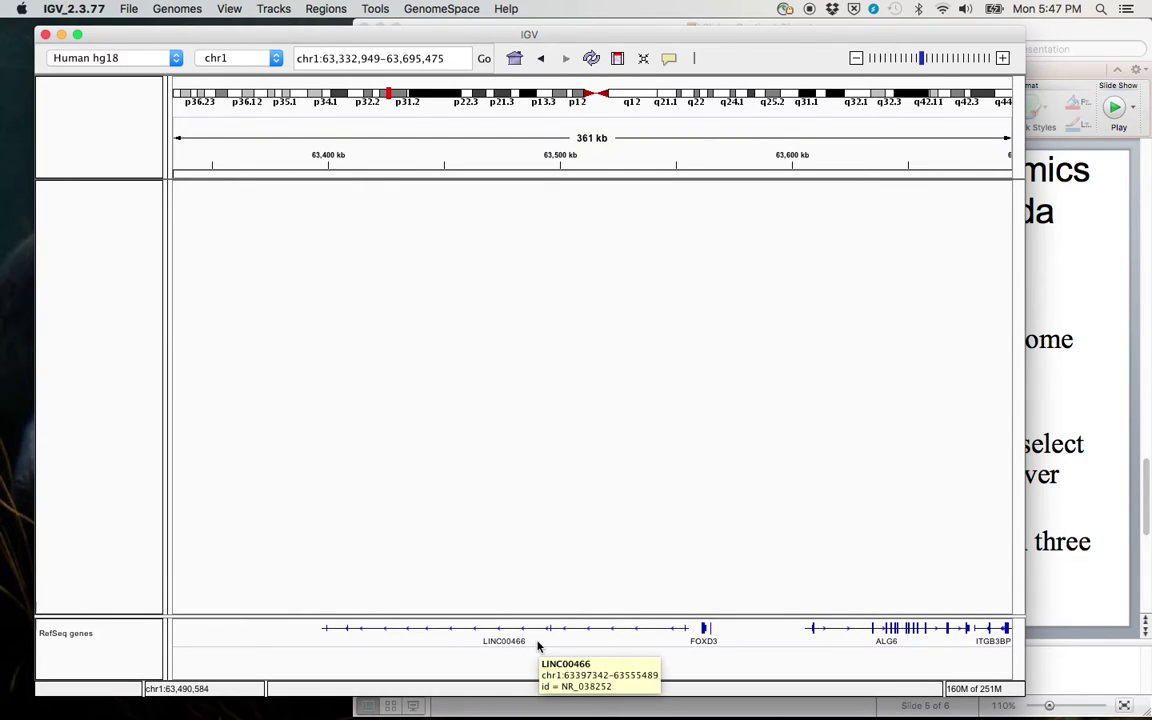
mouse_move(703, 630)
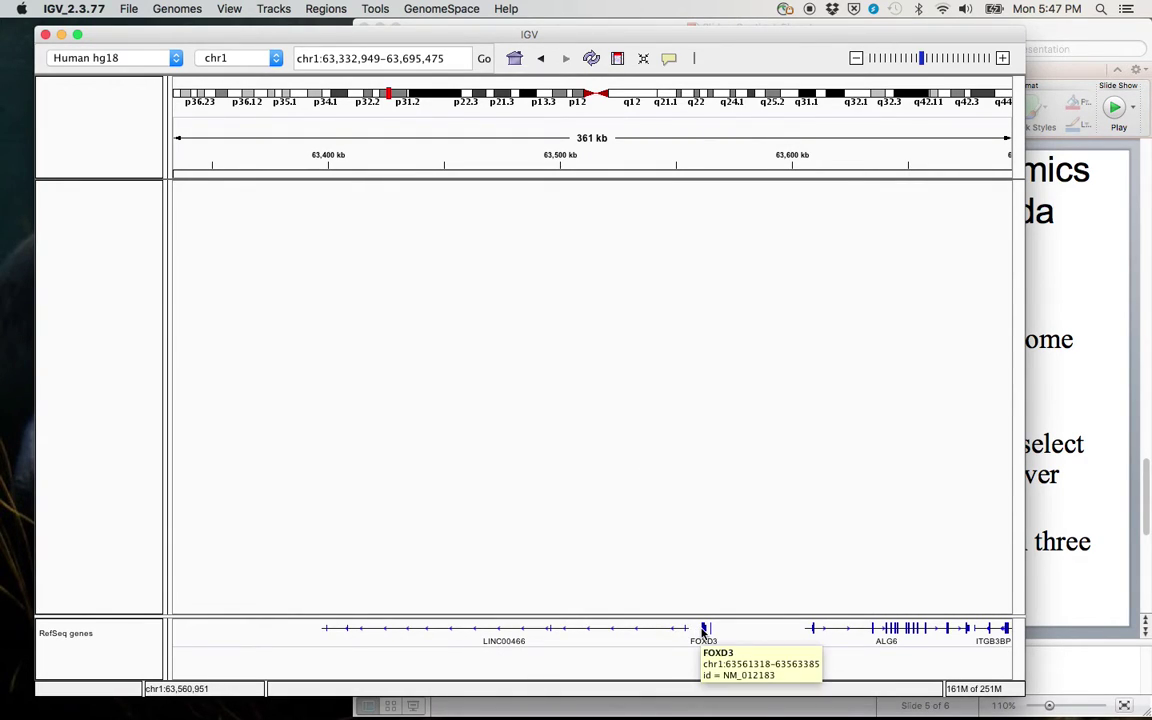
click(1073, 556)
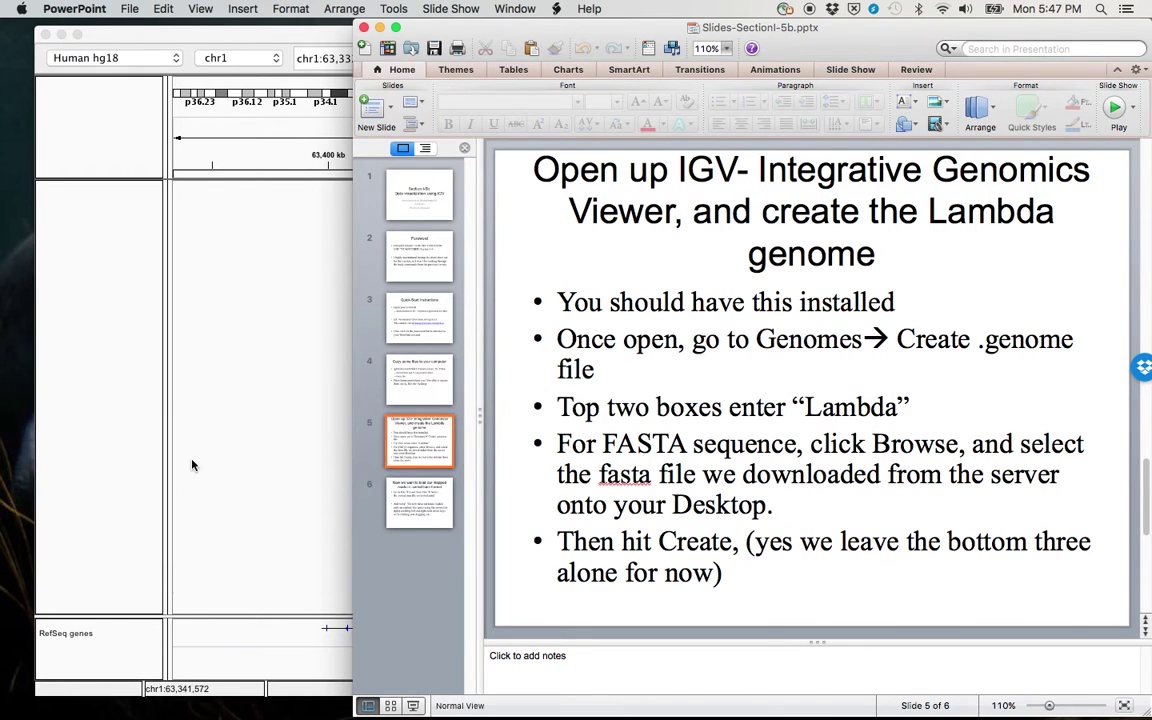
Step: Bring IGV's 361 kb chr1 view back in front and open the Genomes menu
click(267, 458)
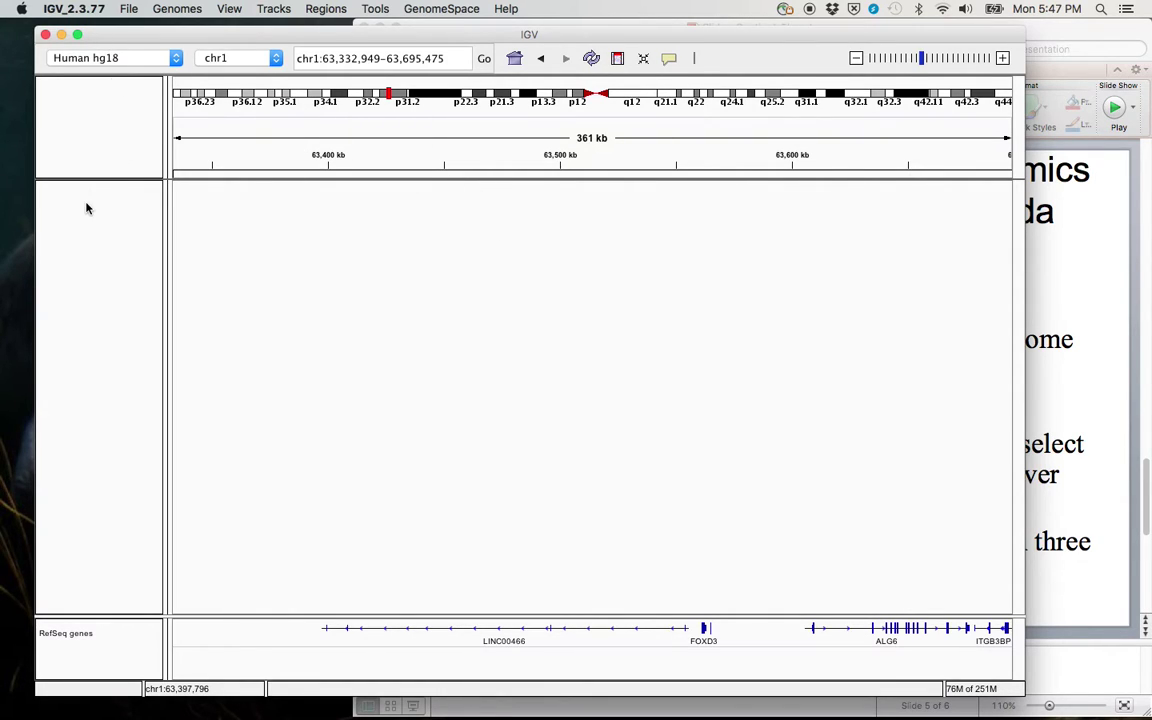
click(122, 9)
Step: Start a new .genome file, entering Lambda_version1 as identifier and descriptive name
mouse_move(157, 9)
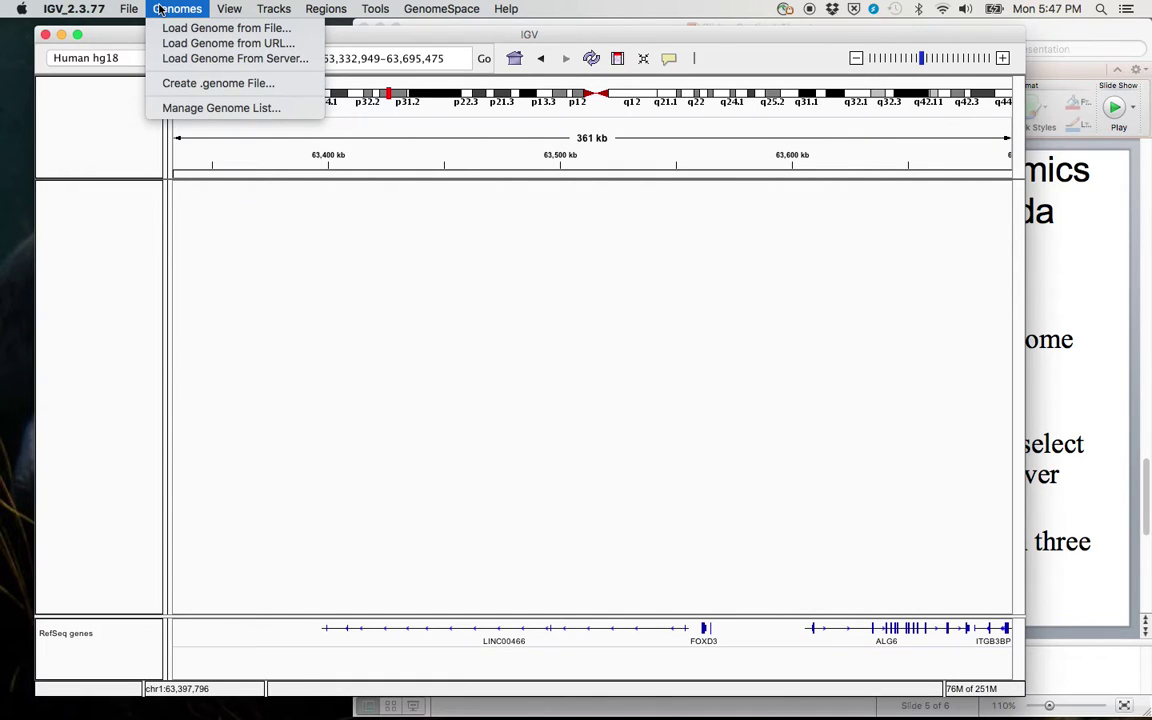
click(174, 84)
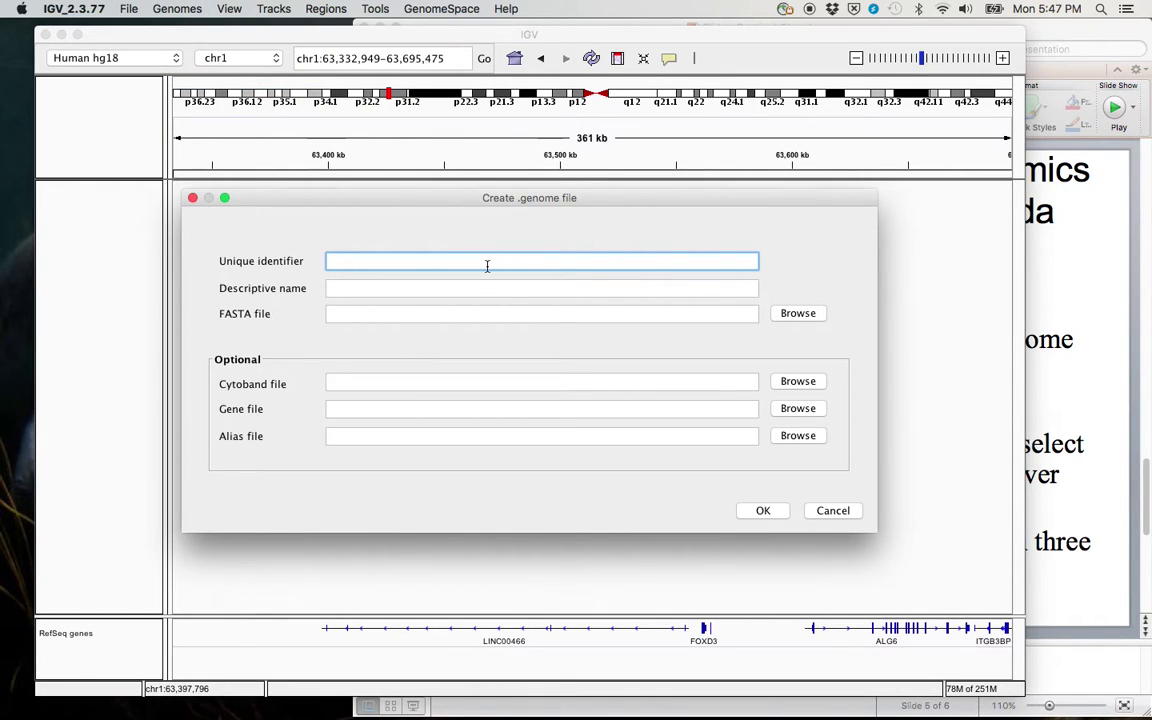
text(Lam)
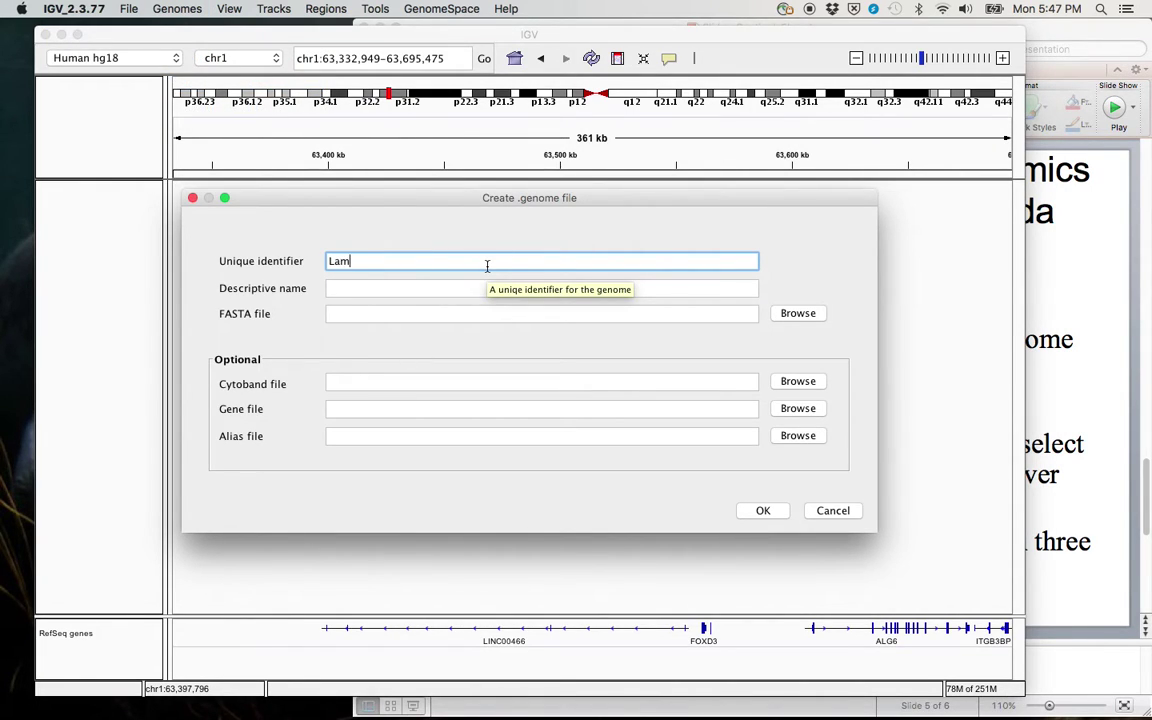
text(bda_version1)
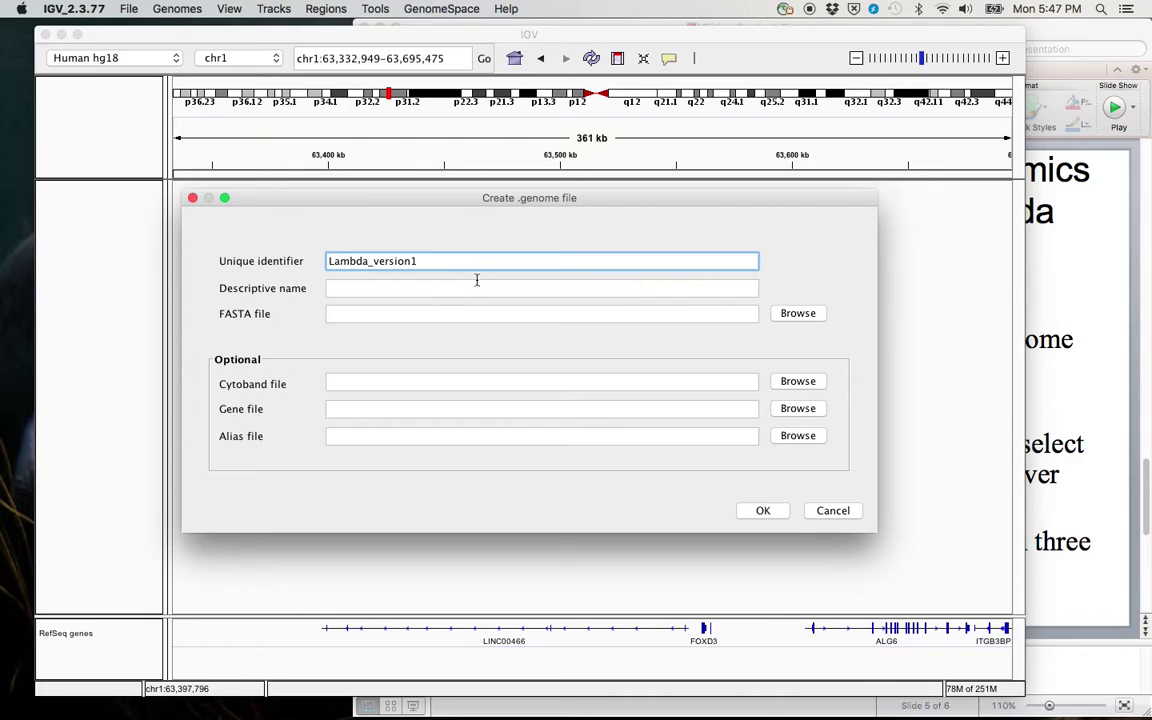
click(466, 290)
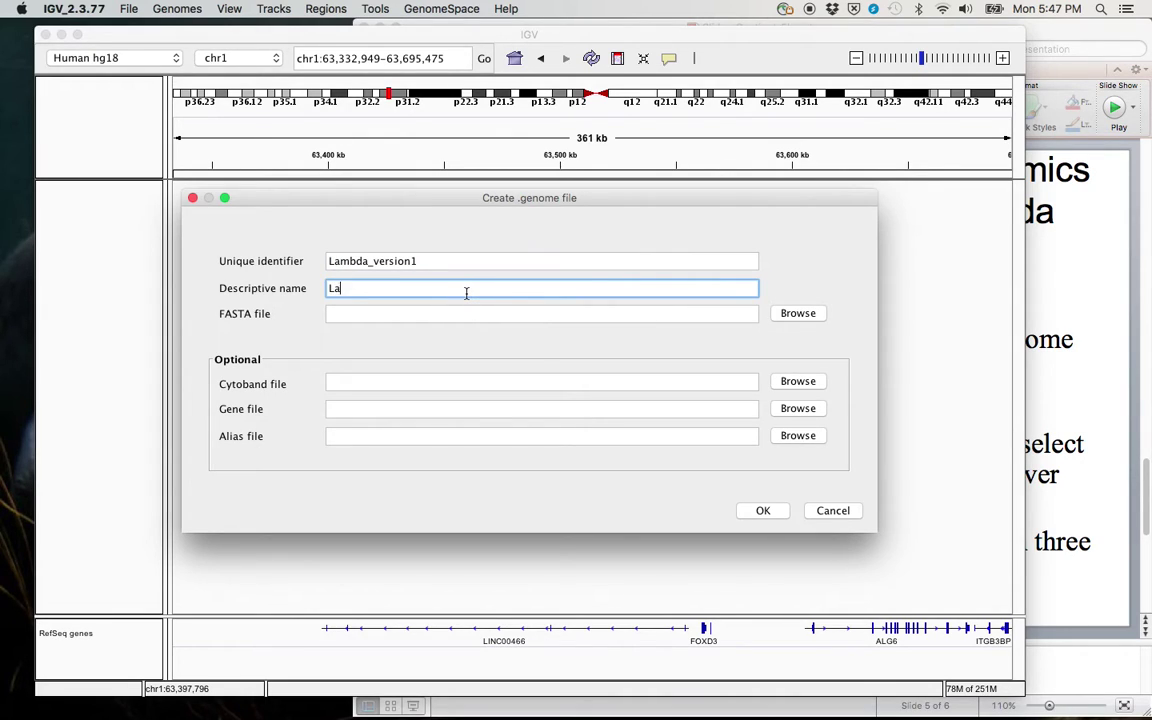
text(Lambda_version1)
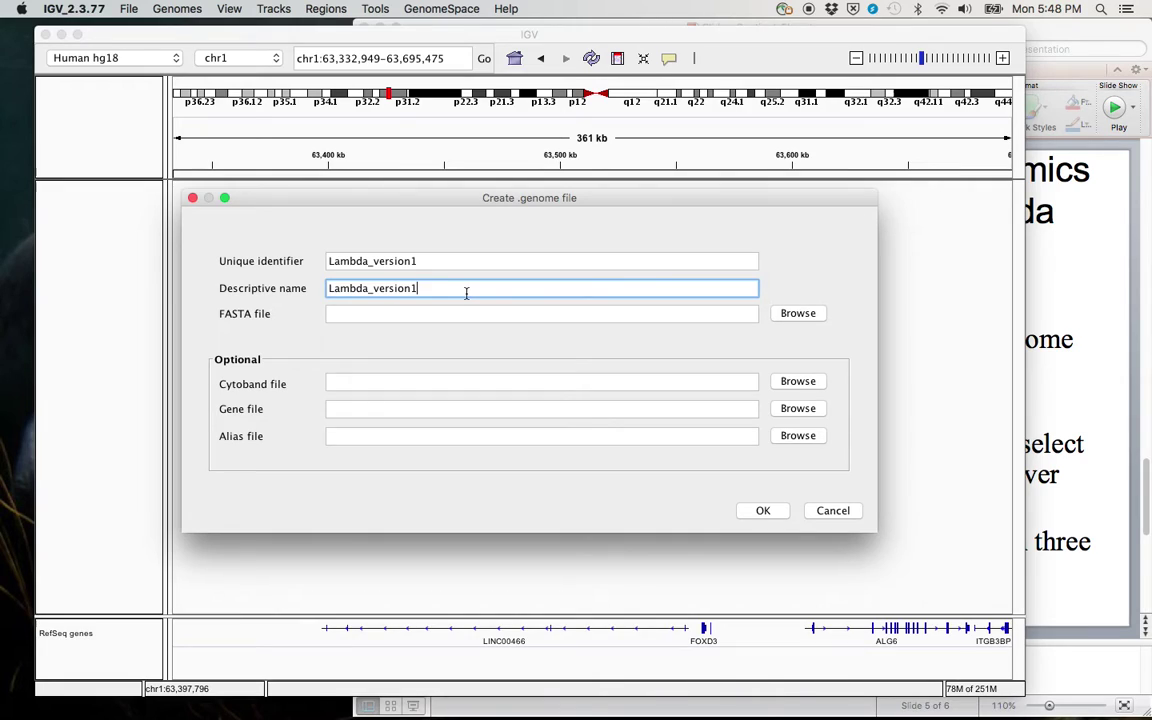
click(461, 313)
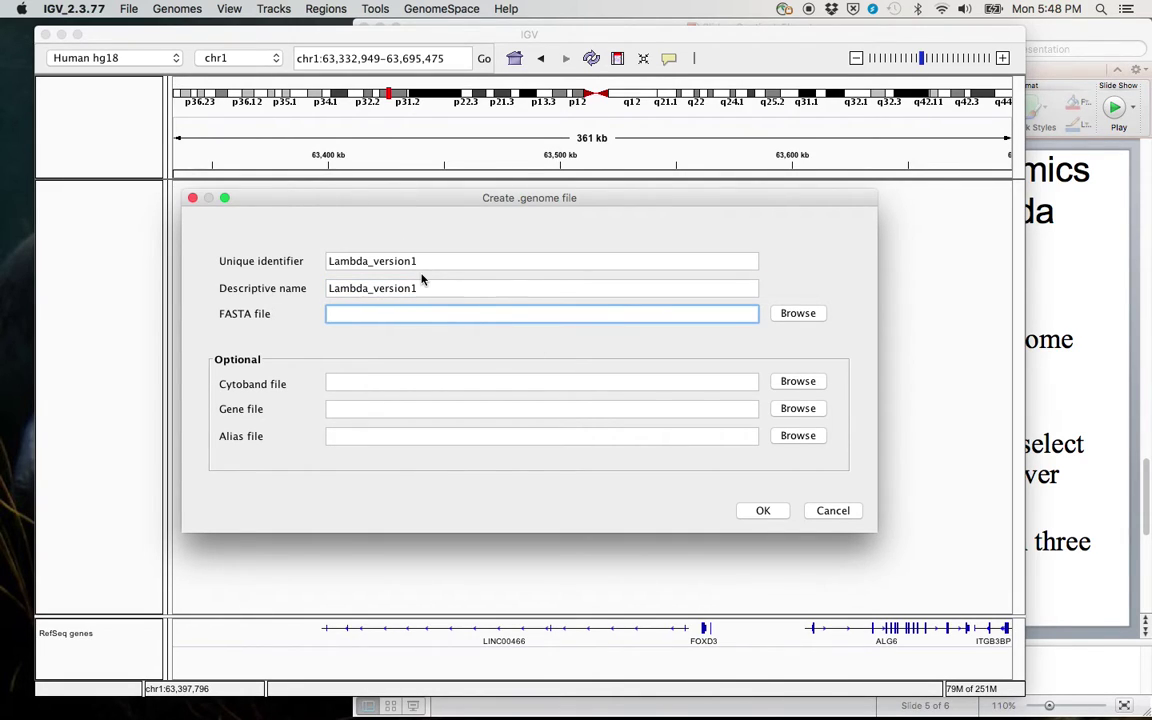
Step: Choose lambda_virus.fa as the FASTA file and save the genome as Lambda_version1.genome
click(798, 314)
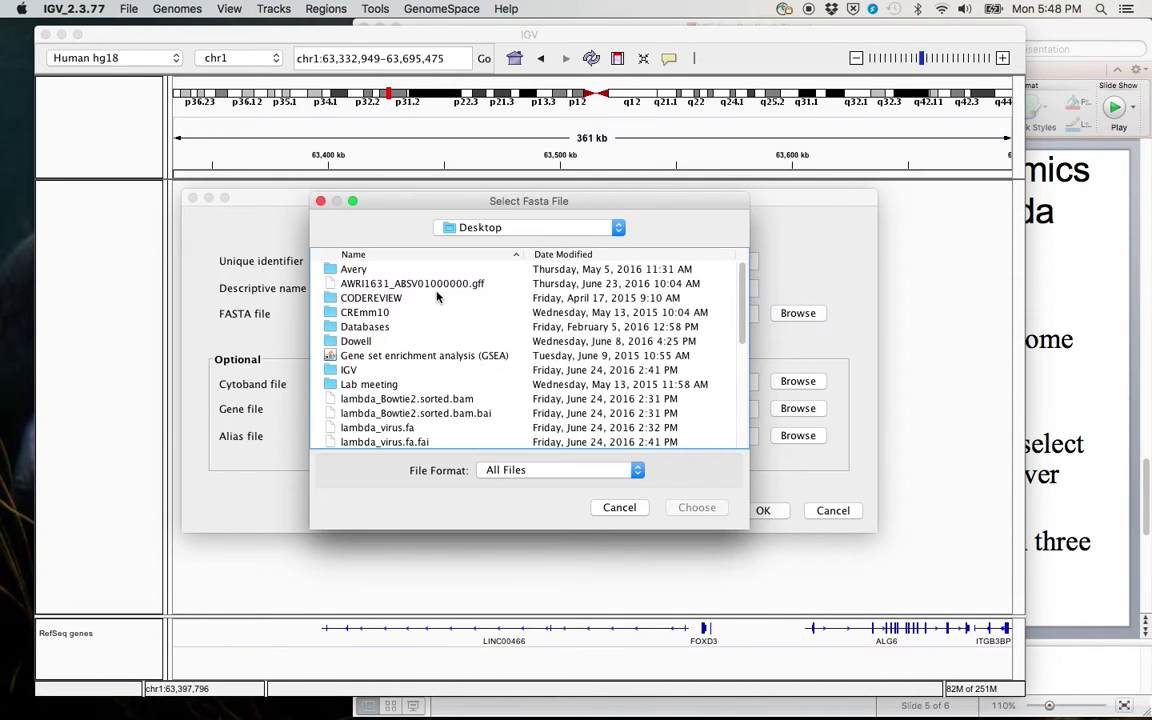
click(555, 254)
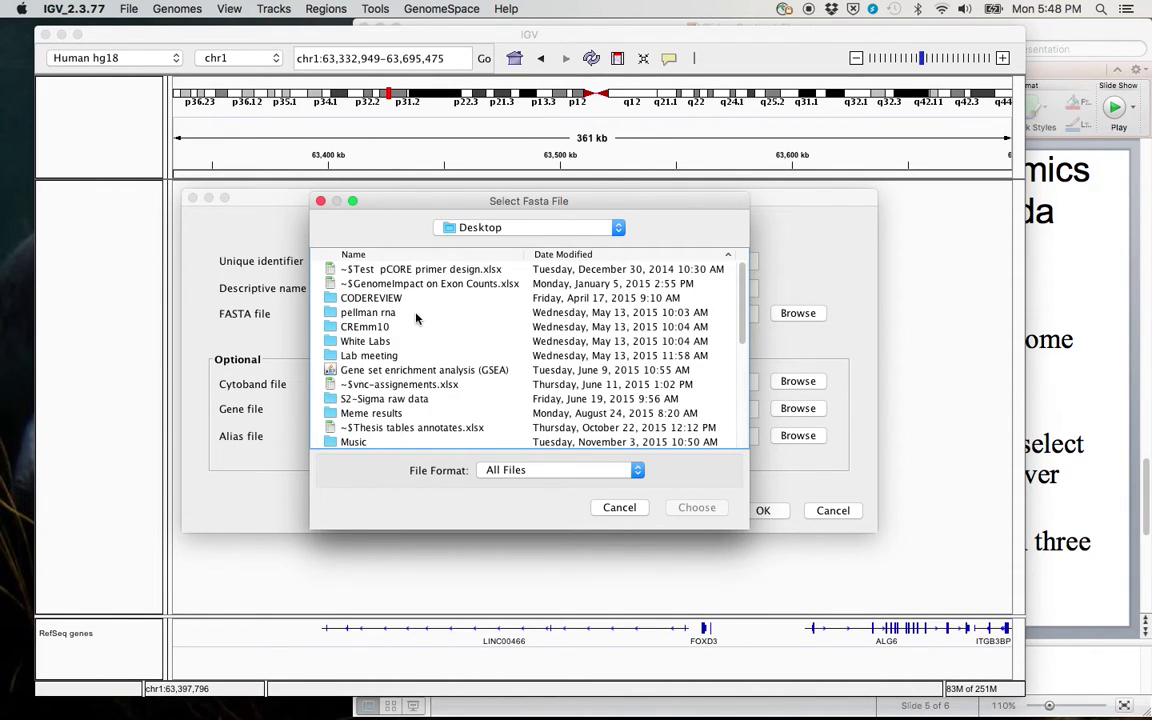
scroll(493, 280, down, 1)
click(577, 254)
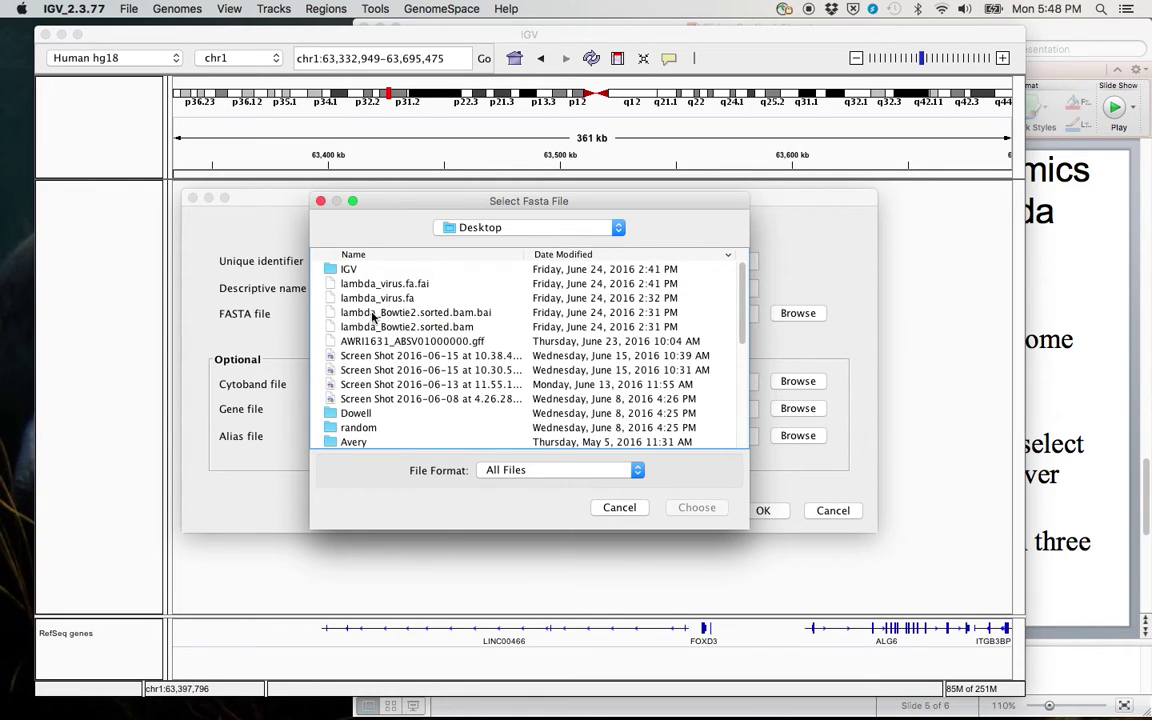
click(355, 298)
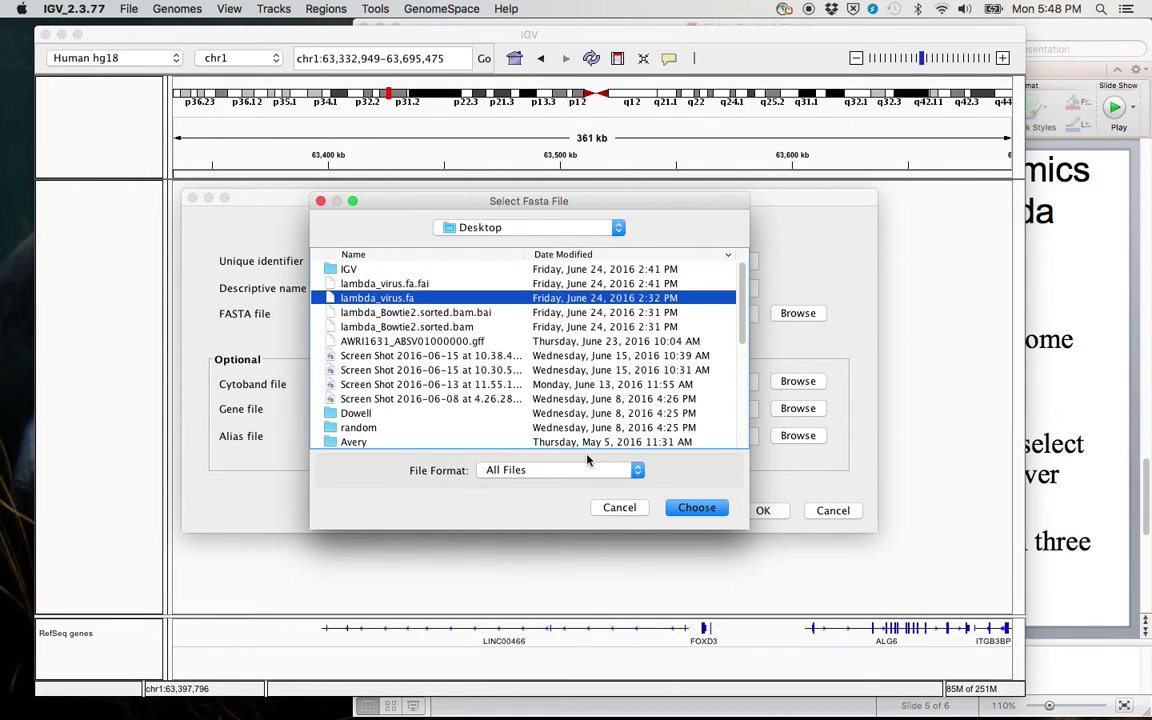
click(713, 517)
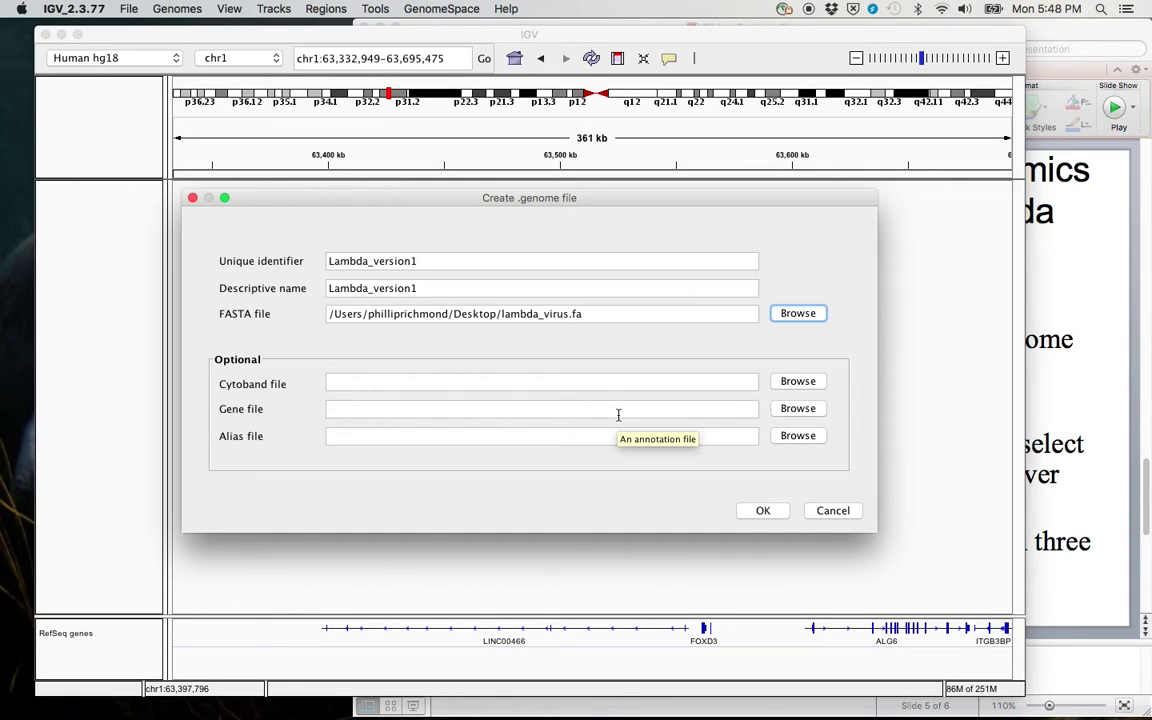
click(764, 511)
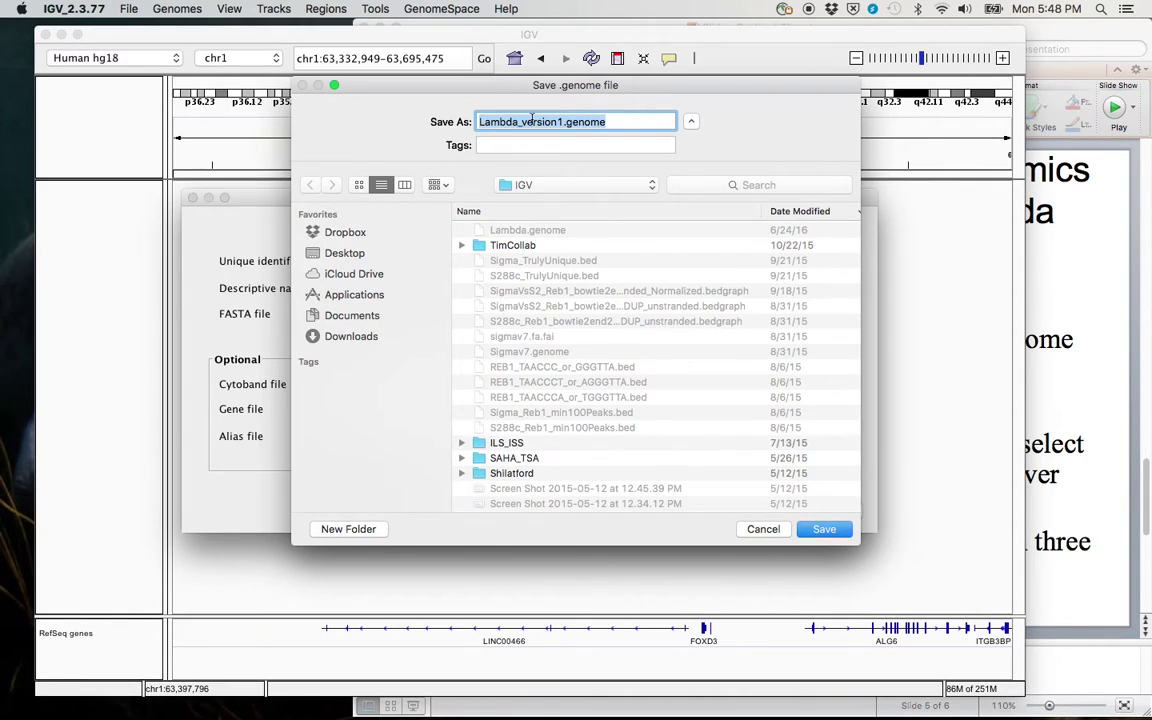
click(824, 529)
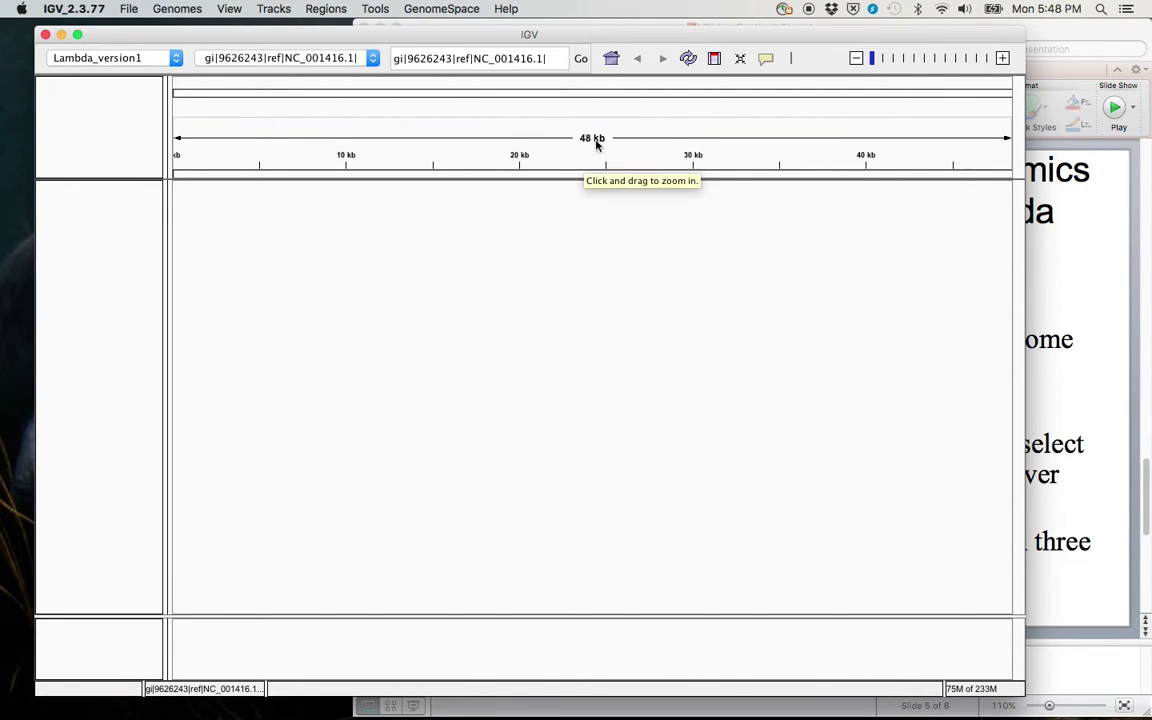
Step: Zoom Lambda_version1 to a 36 bp window at 13,511–13,545 so individual nucleotides are visible
drag(395, 121, 428, 147)
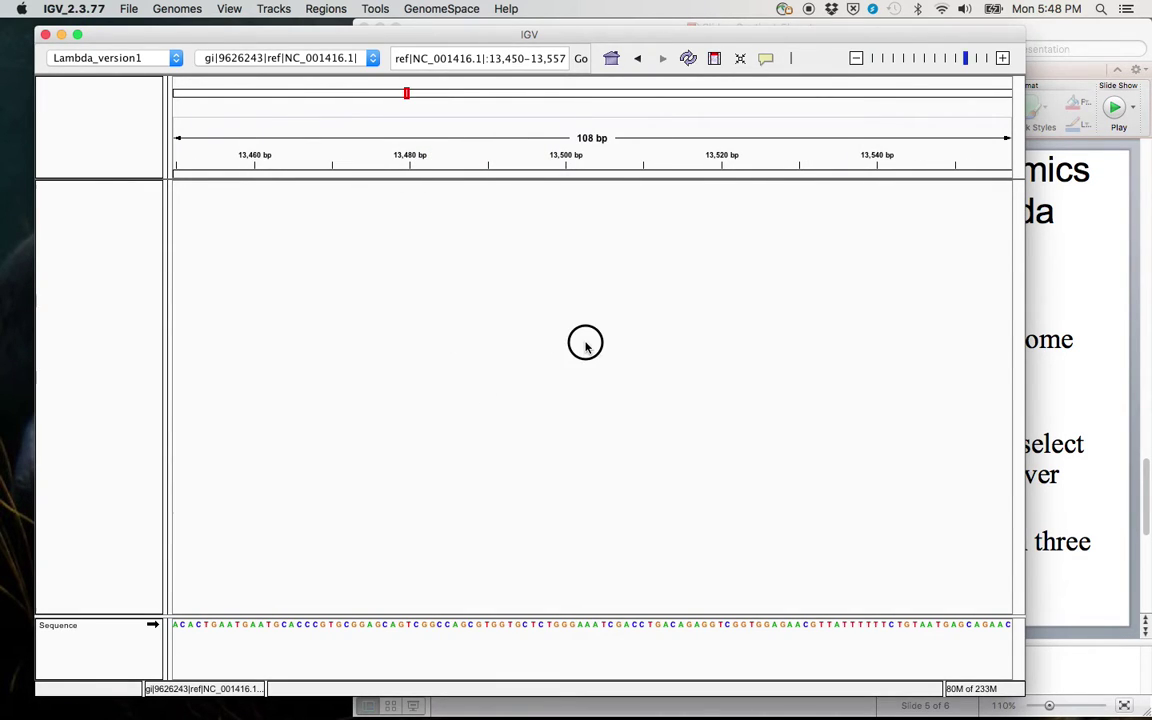
drag(586, 342, 411, 334)
drag(512, 150, 615, 149)
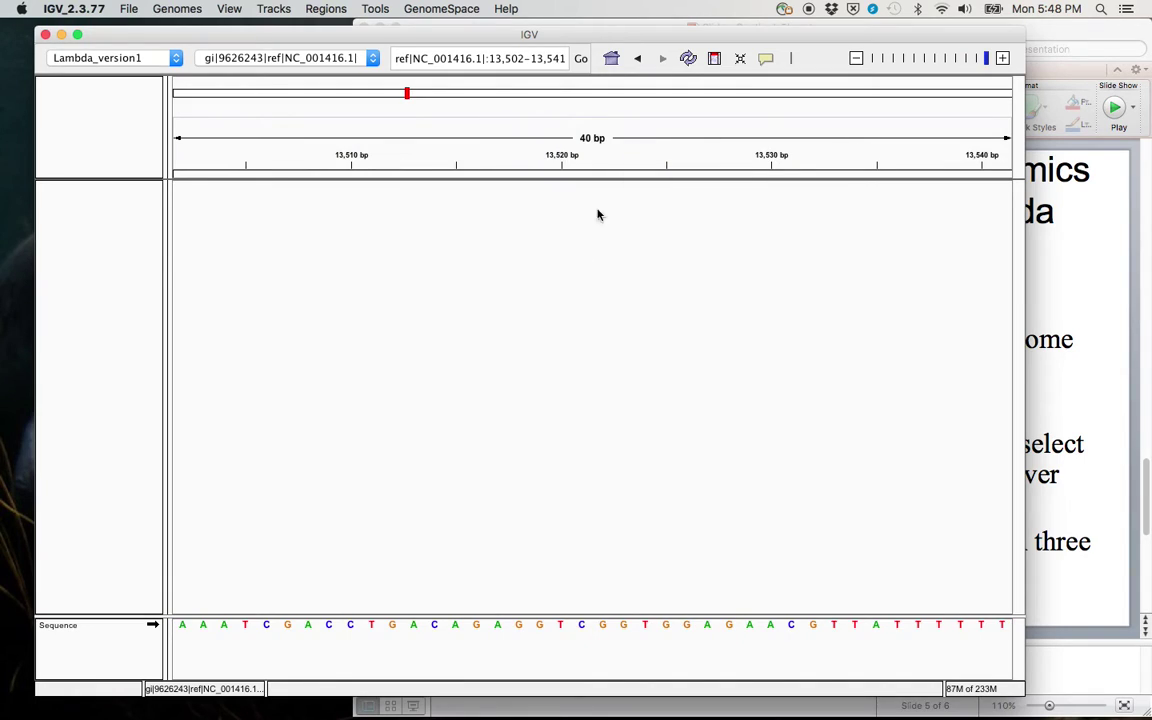
click(1002, 57)
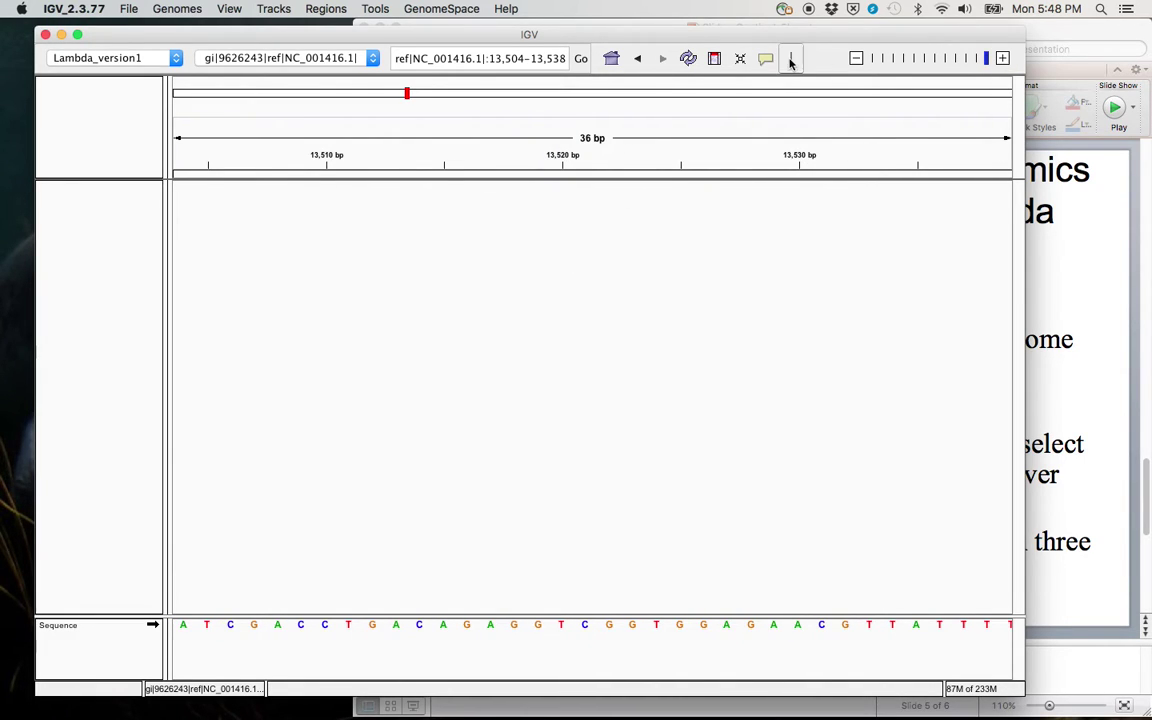
click(855, 58)
click(1002, 57)
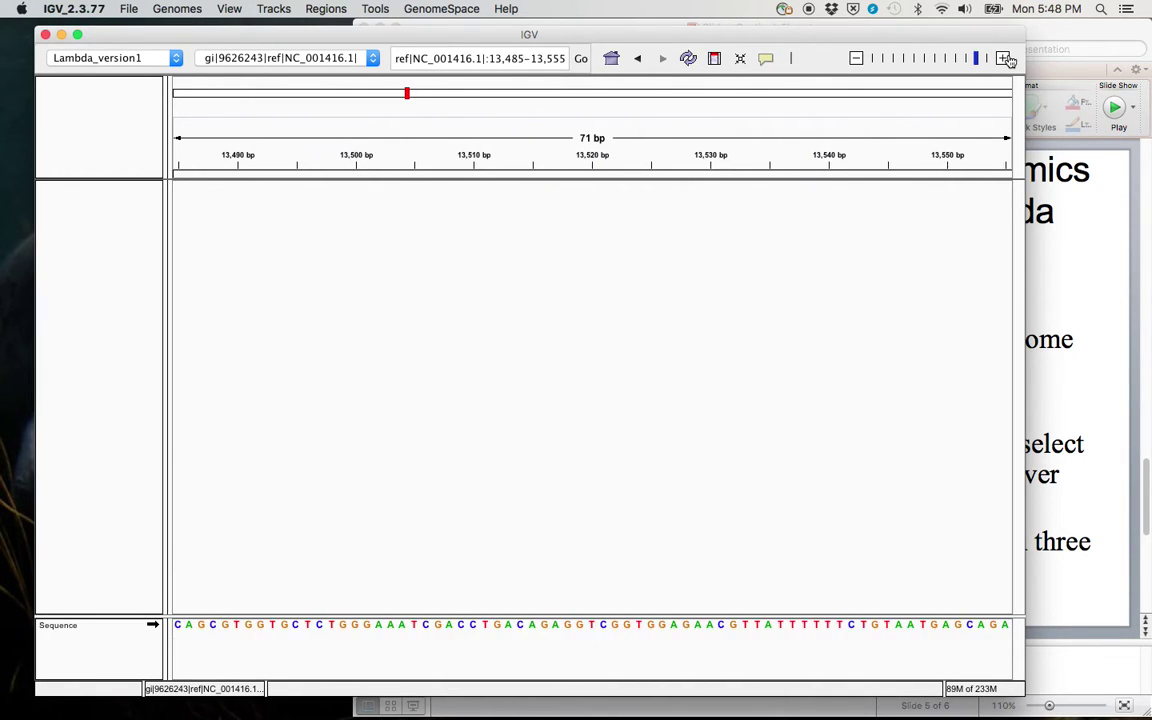
click(1003, 58)
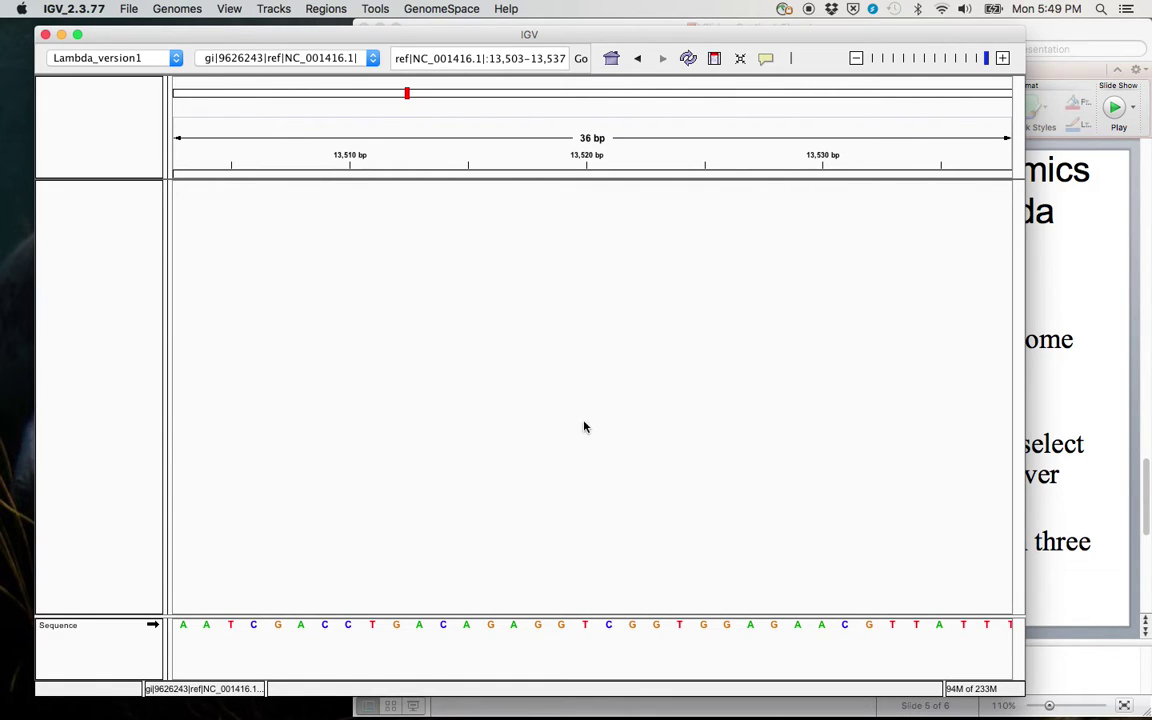
drag(597, 363, 405, 290)
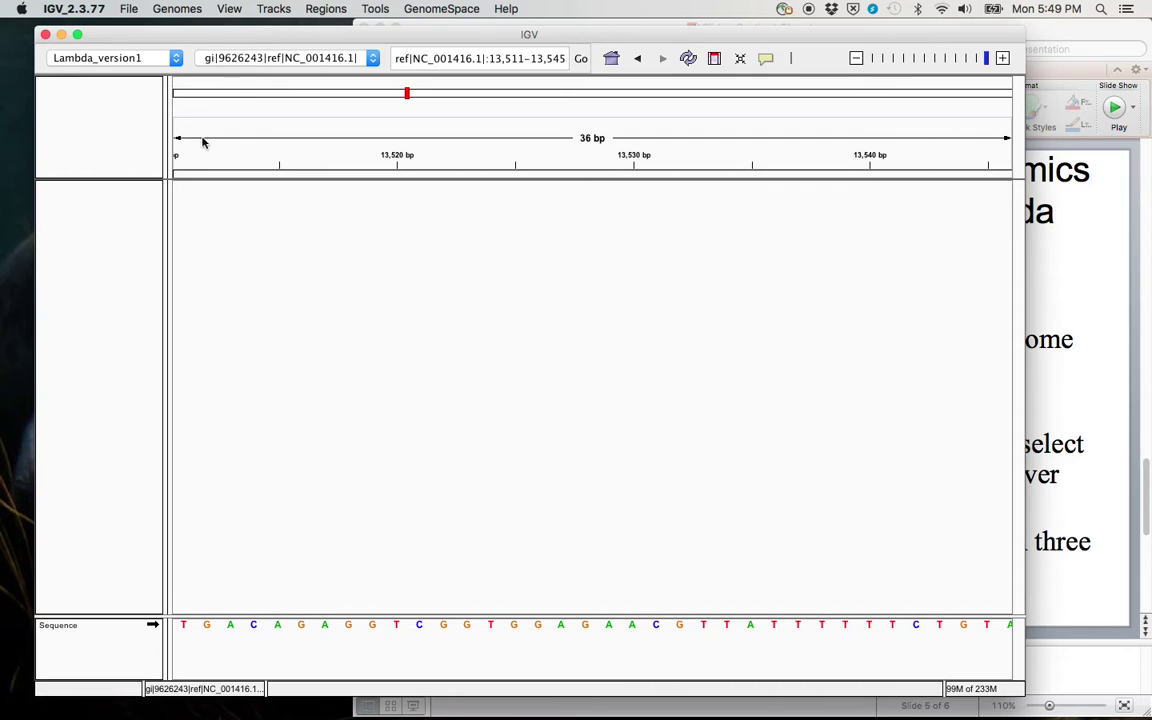
Step: Load lambda_Bowtie2.sorted.bam from file as alignment tracks
click(128, 9)
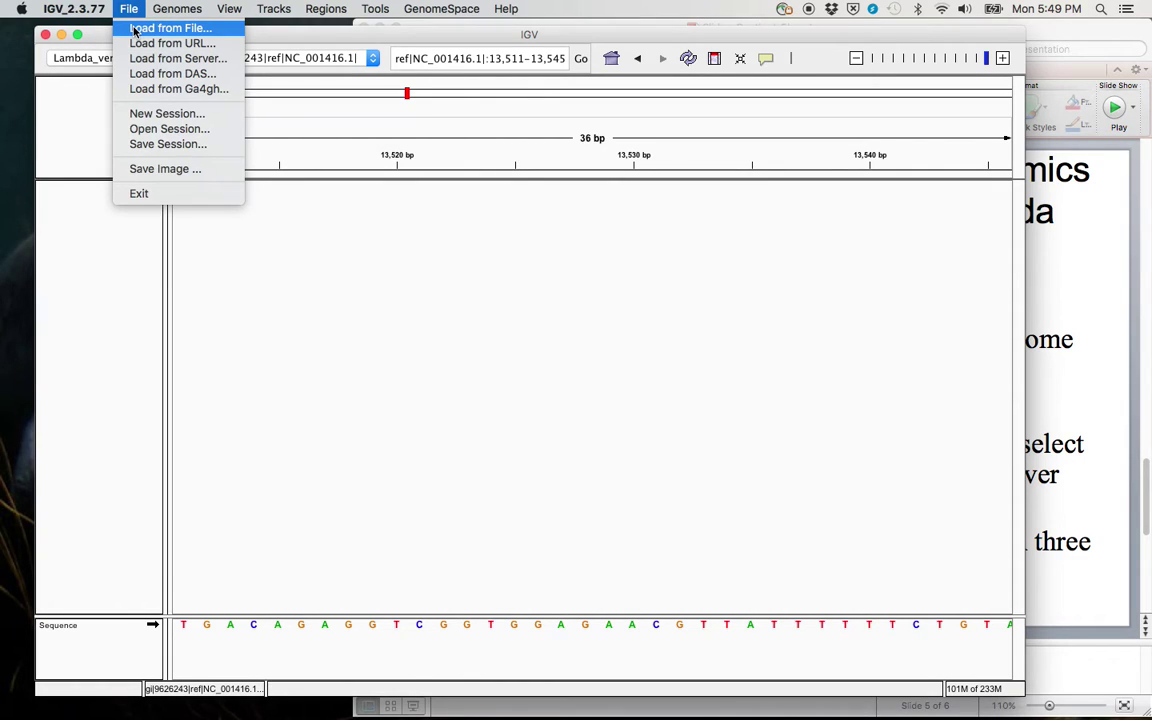
click(135, 30)
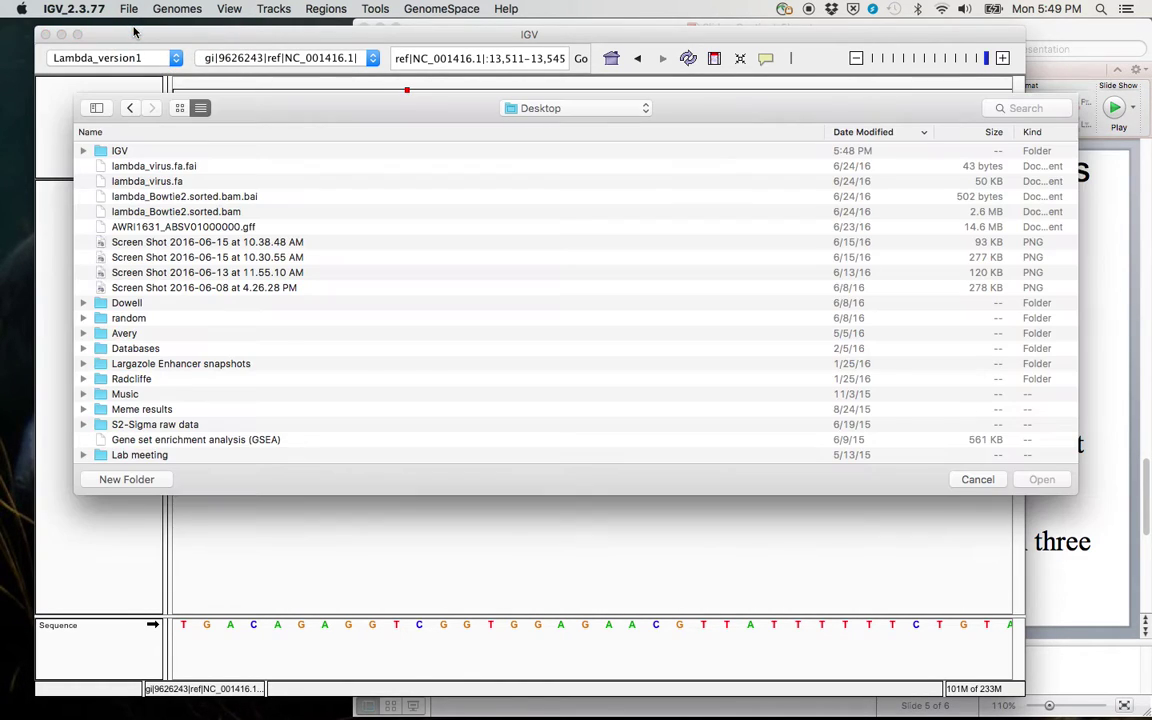
click(185, 213)
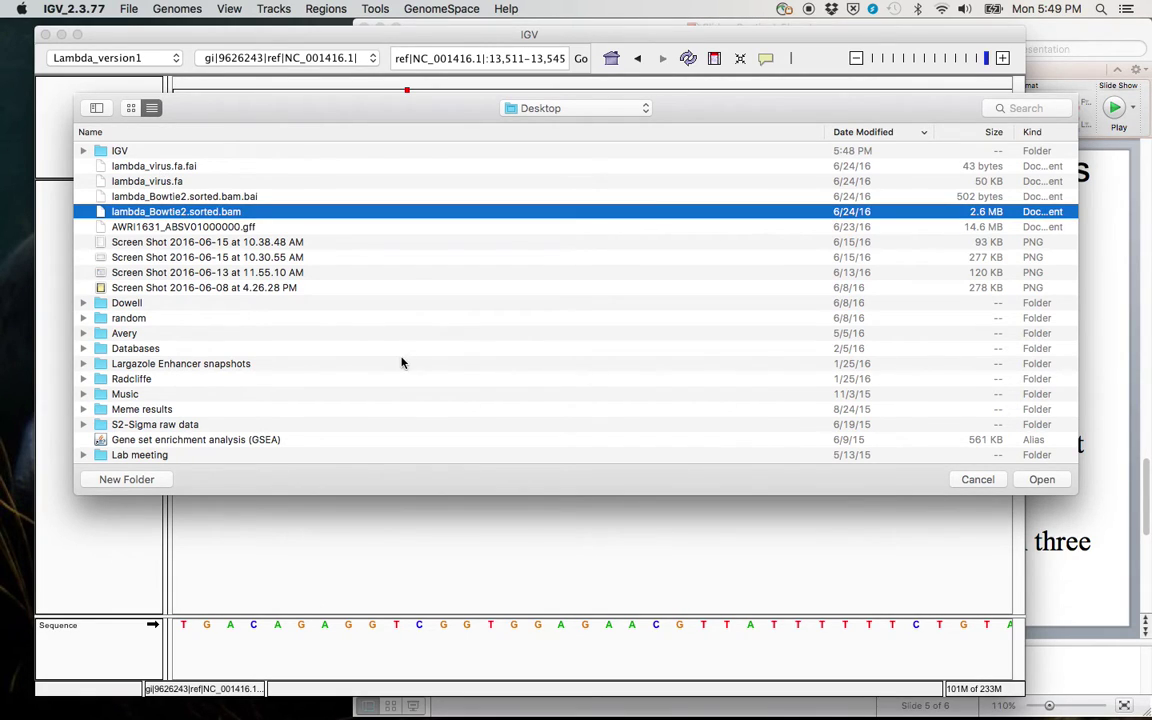
click(1041, 480)
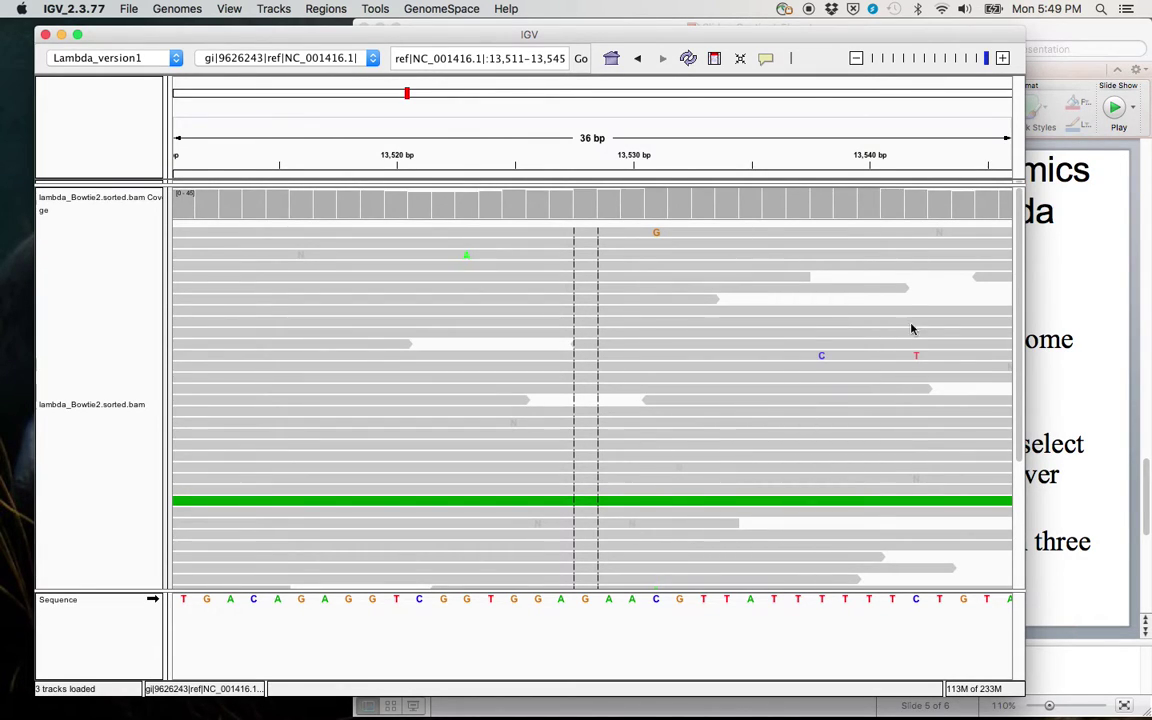
click(771, 470)
click(816, 415)
Step: Pan the reads and zoom out to a 568 bp window around 13,572–14,139
drag(506, 311, 825, 345)
drag(515, 320, 723, 399)
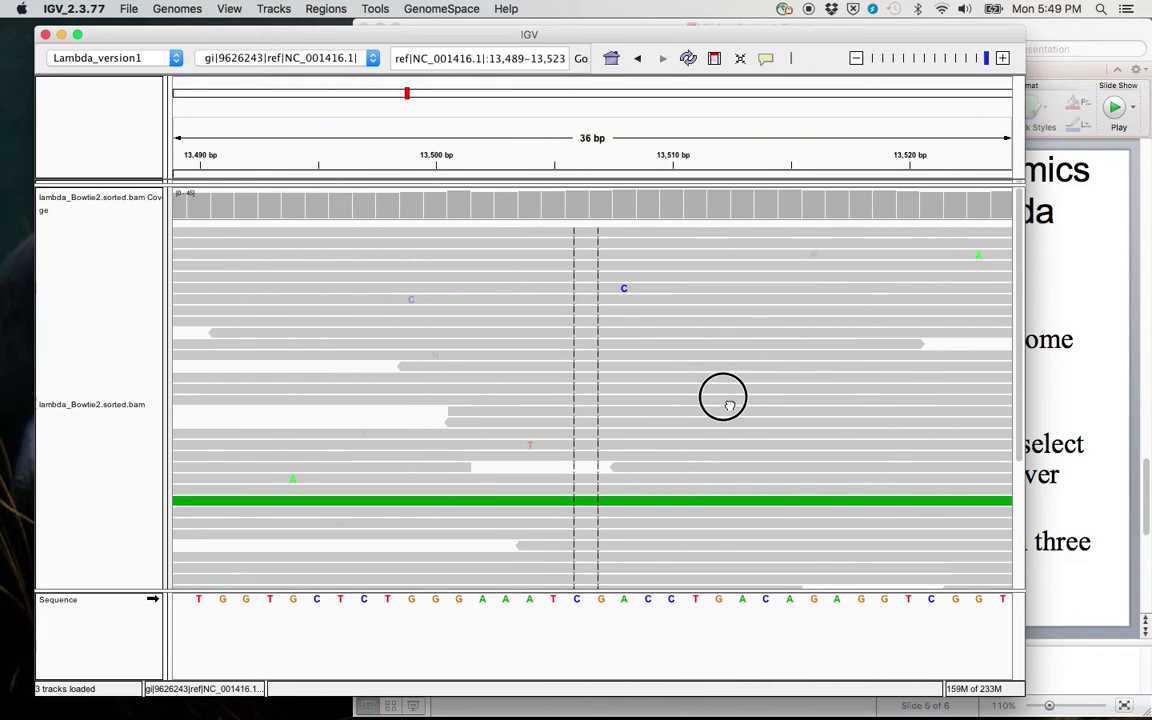
drag(522, 350, 785, 352)
click(856, 57)
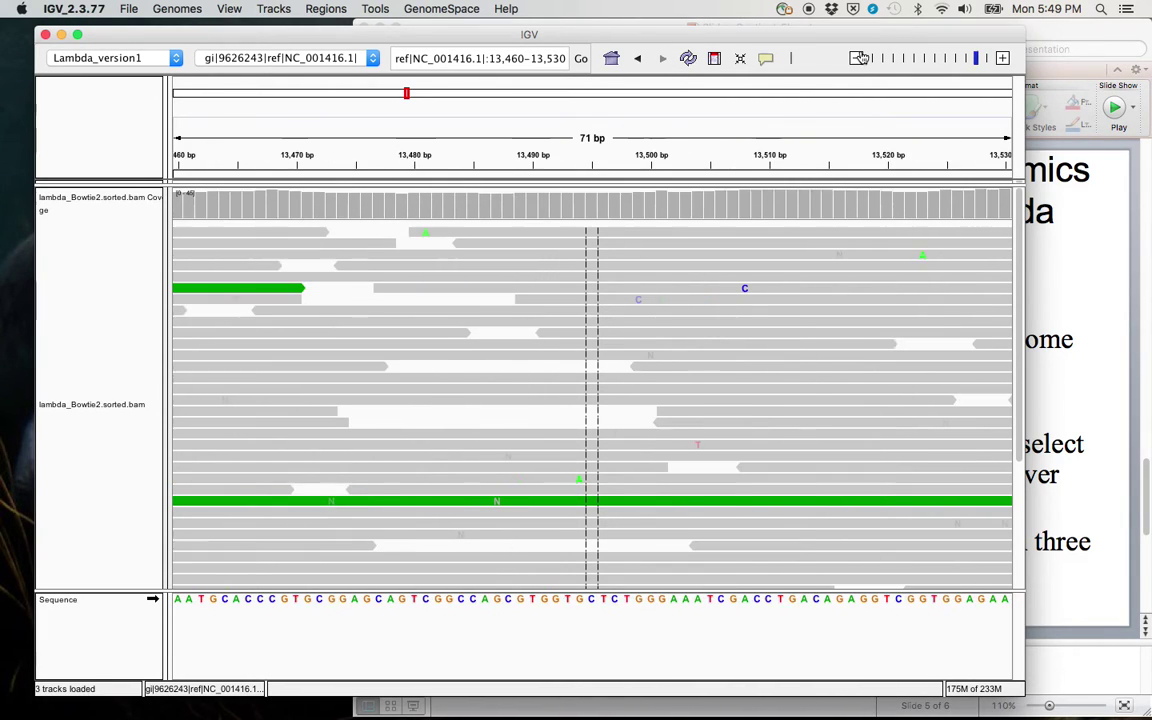
click(858, 57)
click(860, 57)
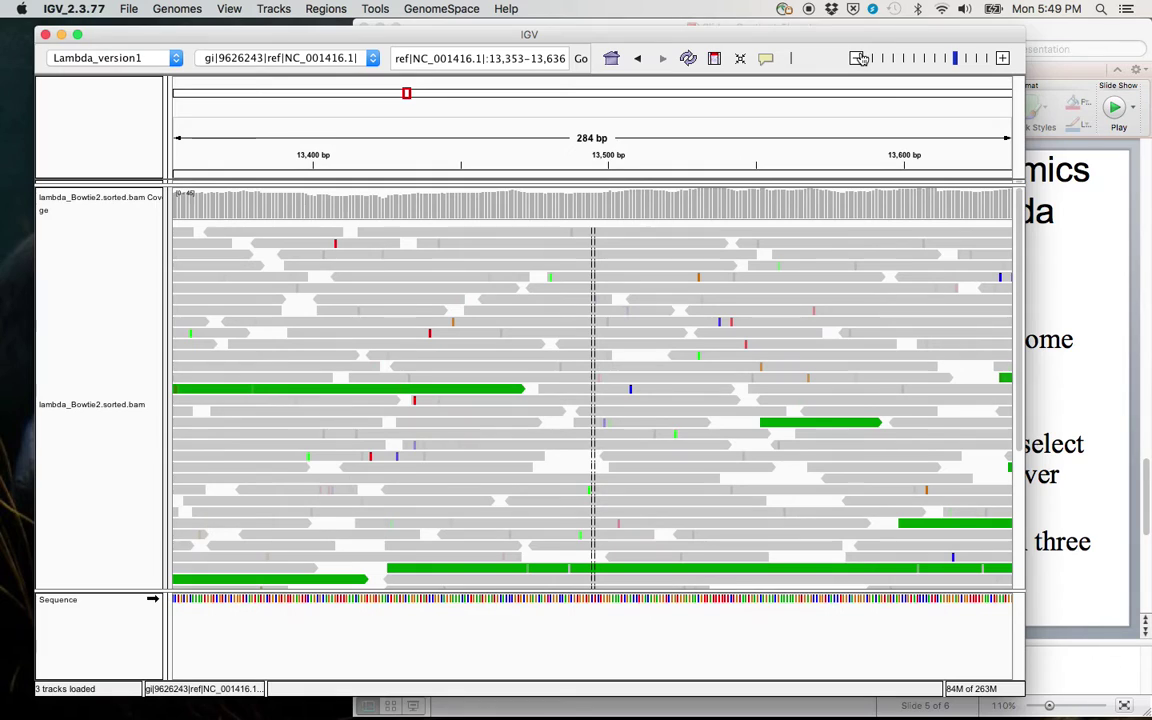
click(860, 57)
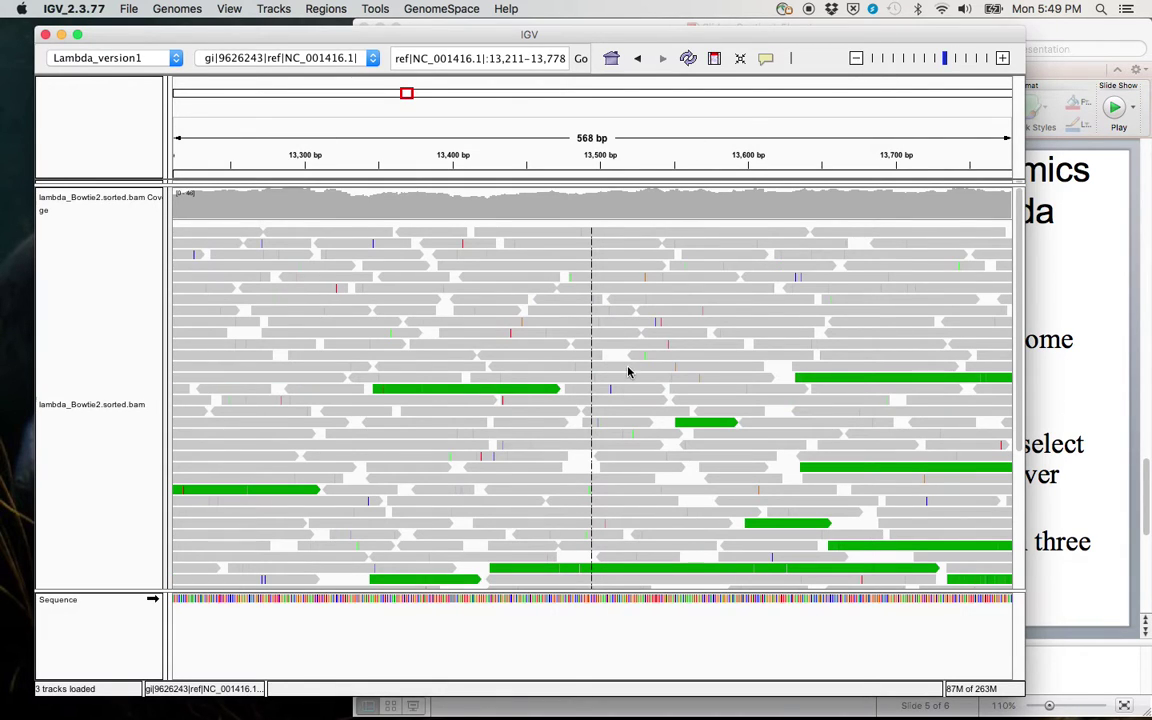
click(450, 368)
drag(681, 324, 319, 319)
drag(522, 301, 378, 337)
Step: Inspect details of reads r6125 and r7227 while panning to 13,685–14,252
click(450, 370)
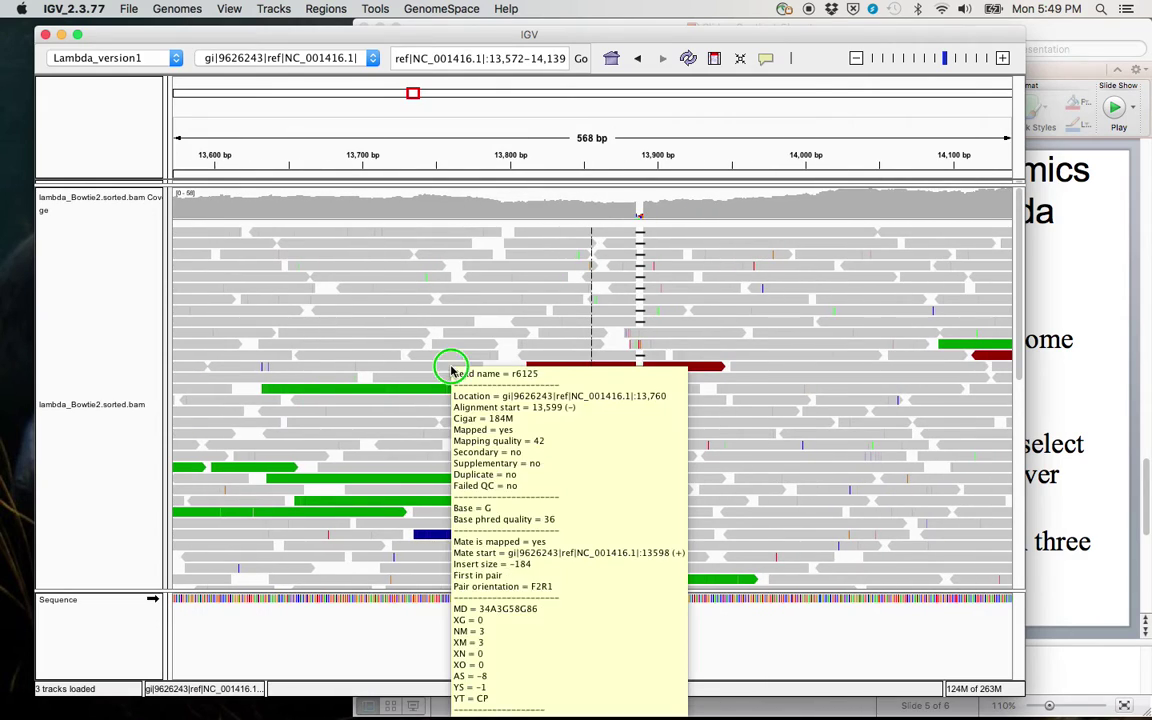
right_click(450, 369)
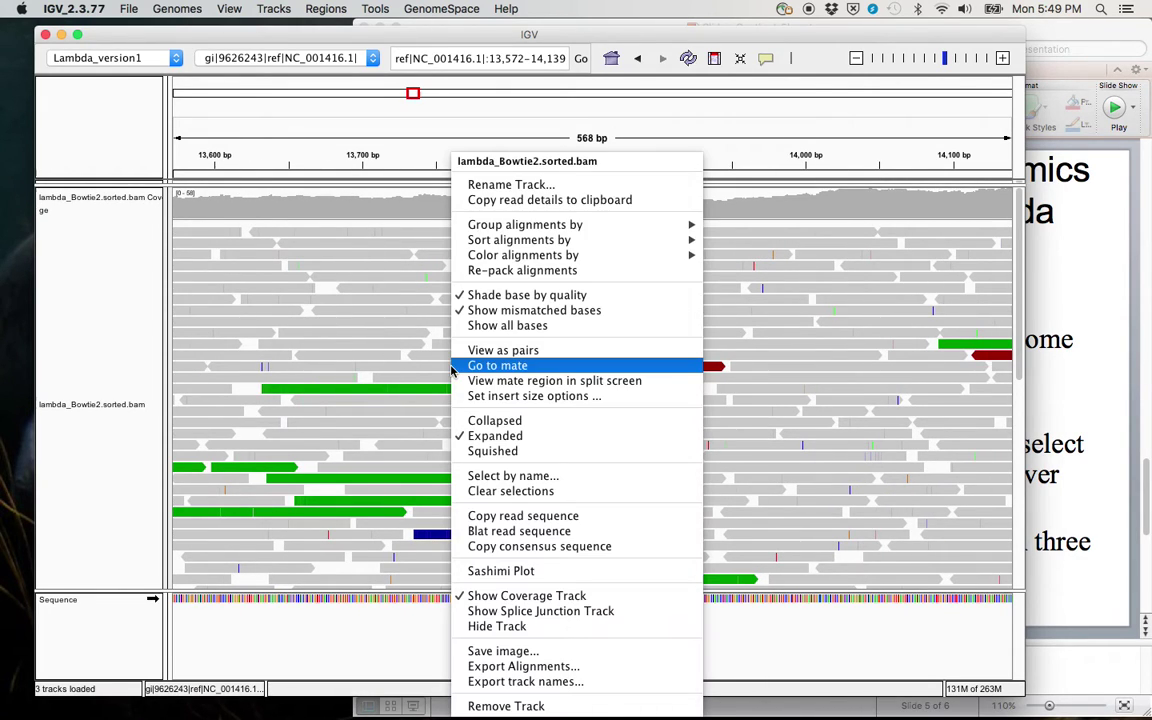
click(407, 350)
click(411, 321)
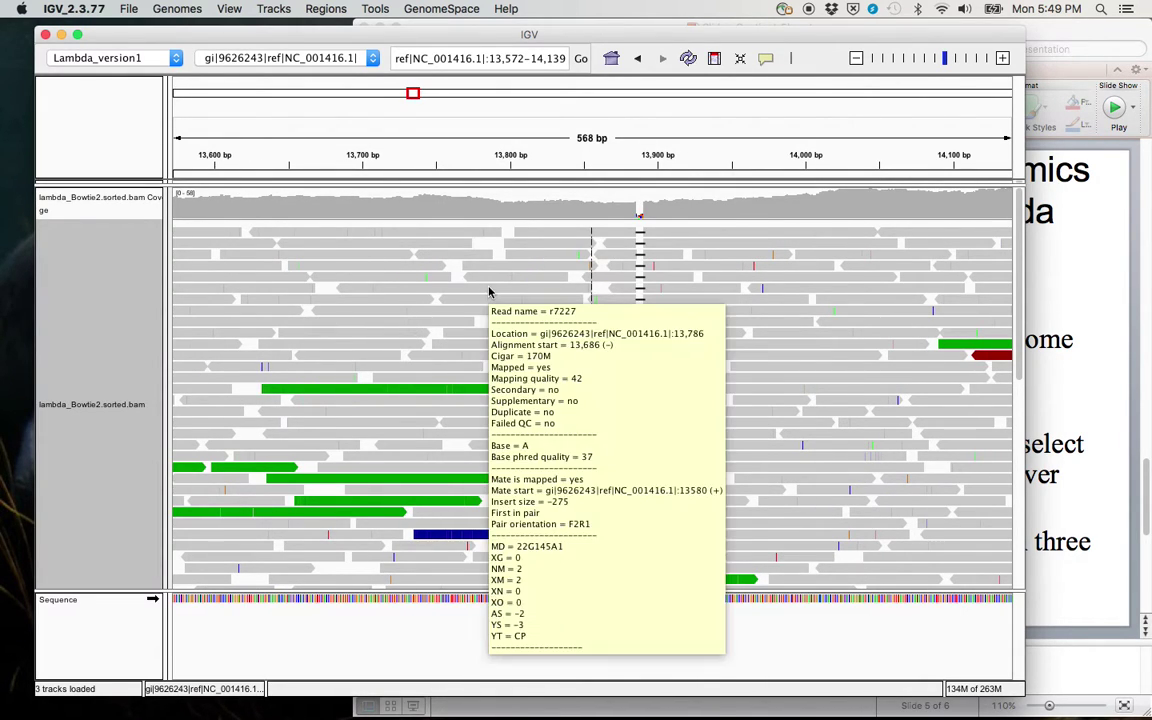
right_click(433, 320)
click(435, 333)
click(560, 273)
drag(560, 273, 393, 301)
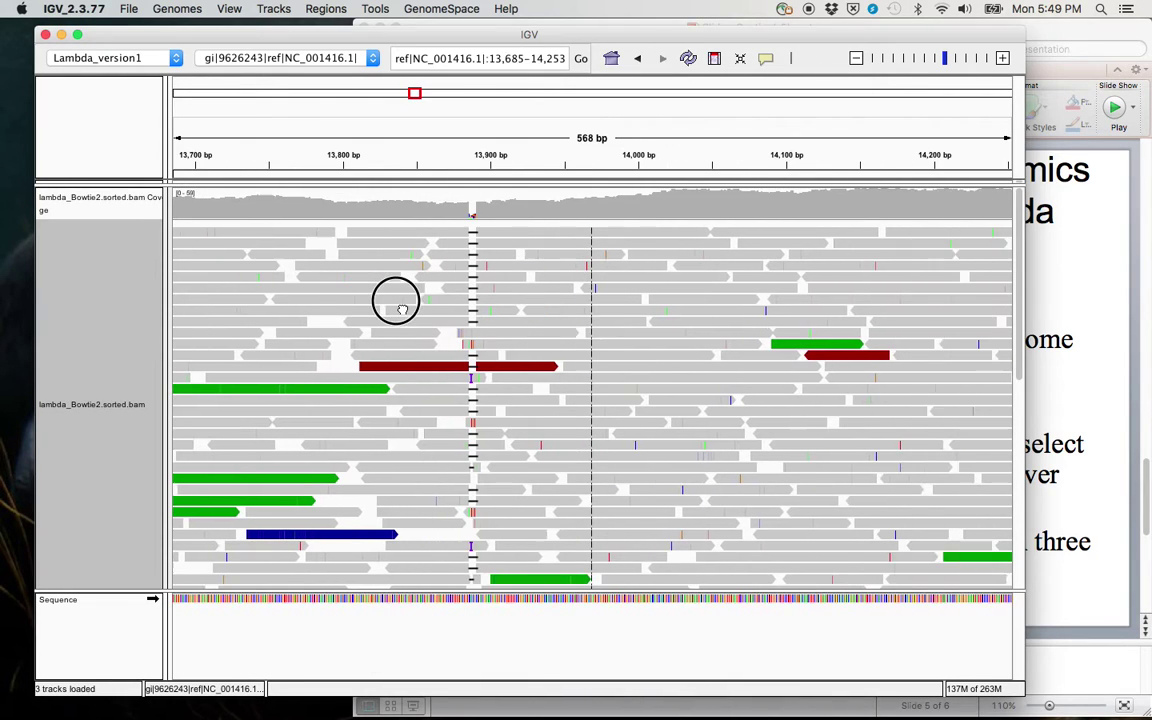
click(393, 301)
Step: Remove all colouring from the lambda reads
click(551, 303)
right_click(551, 303)
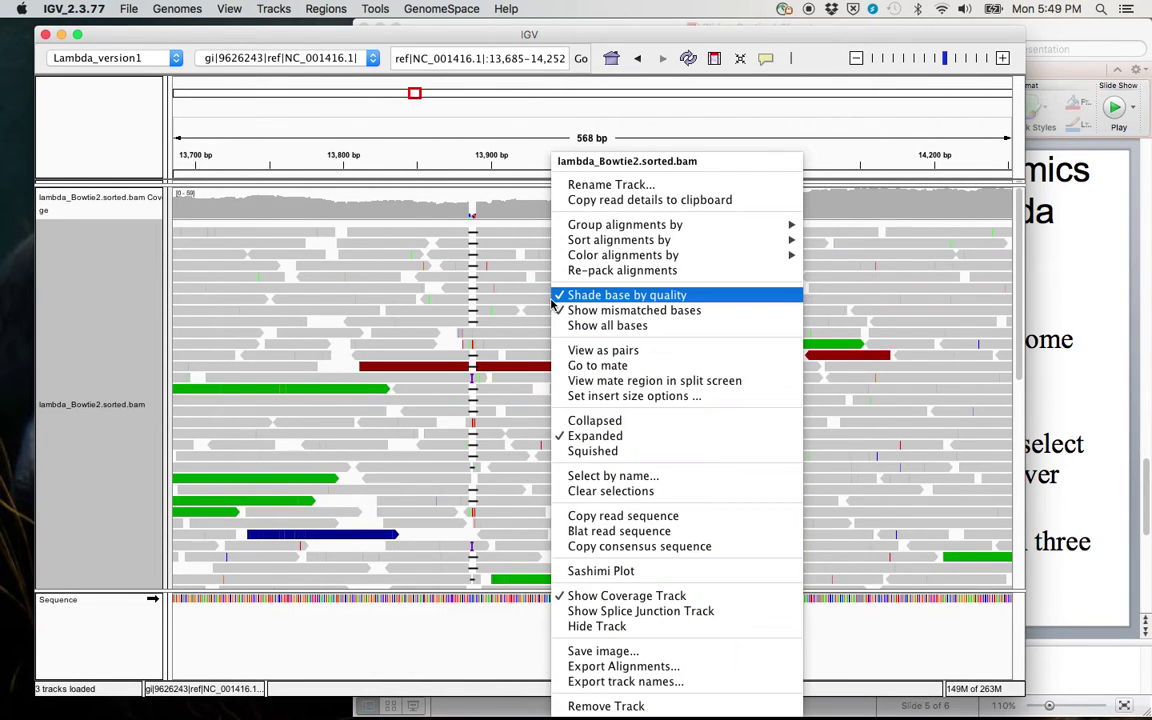
mouse_move(620, 257)
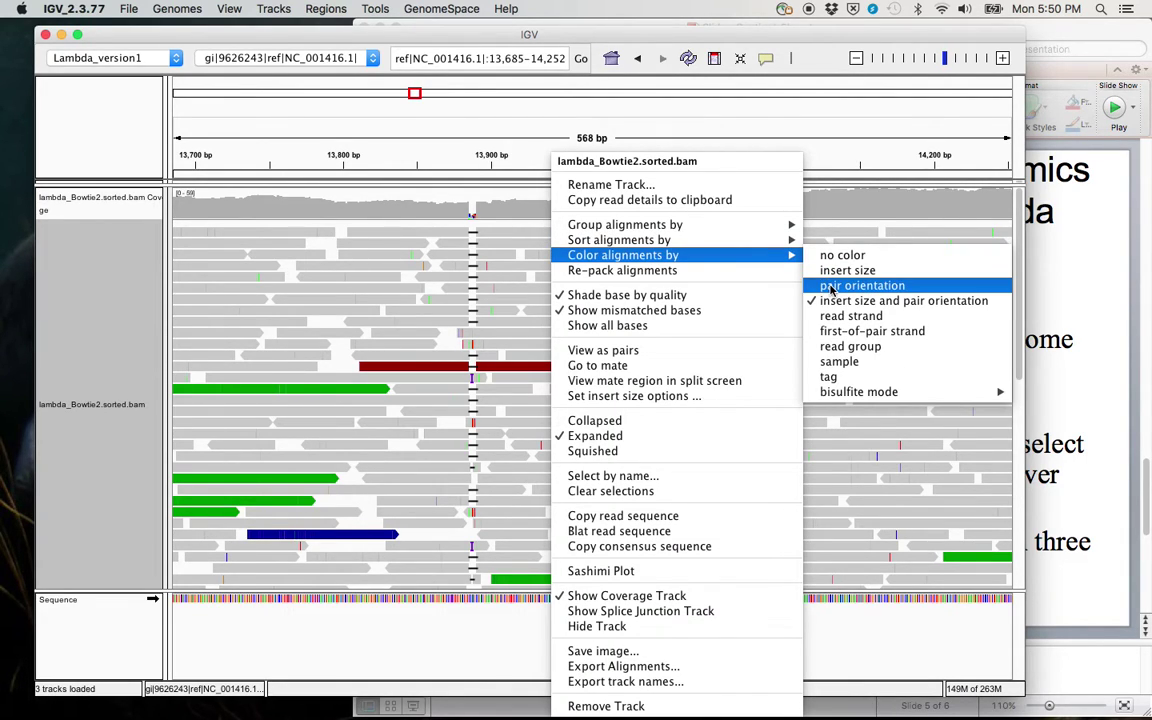
click(836, 255)
Step: Pan to 13,251–13,818 and colour the alignments by read strand
mouse_move(641, 360)
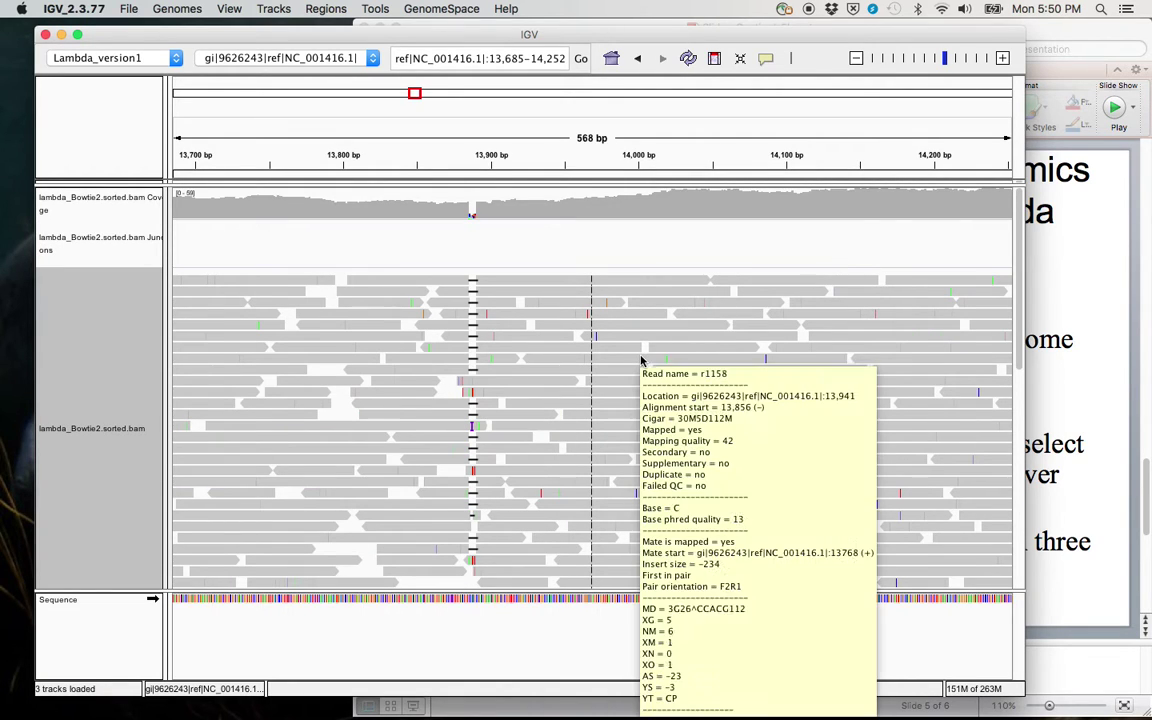
drag(641, 360, 807, 329)
drag(665, 388, 964, 380)
right_click(681, 314)
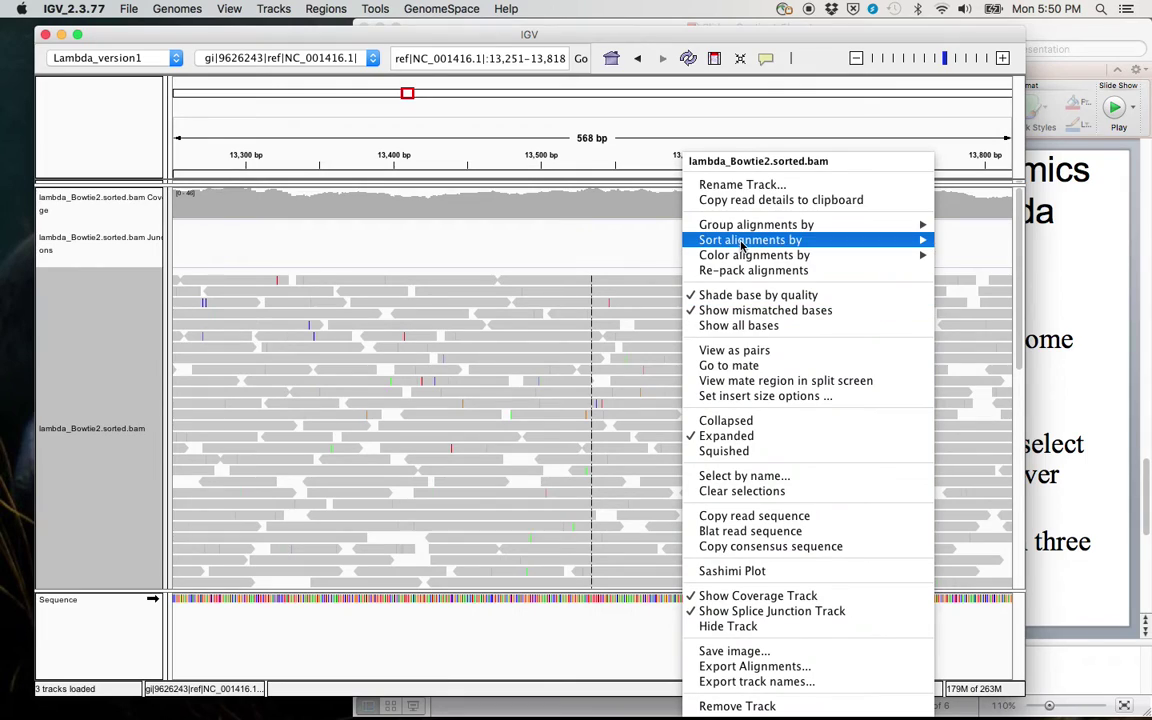
mouse_move(743, 245)
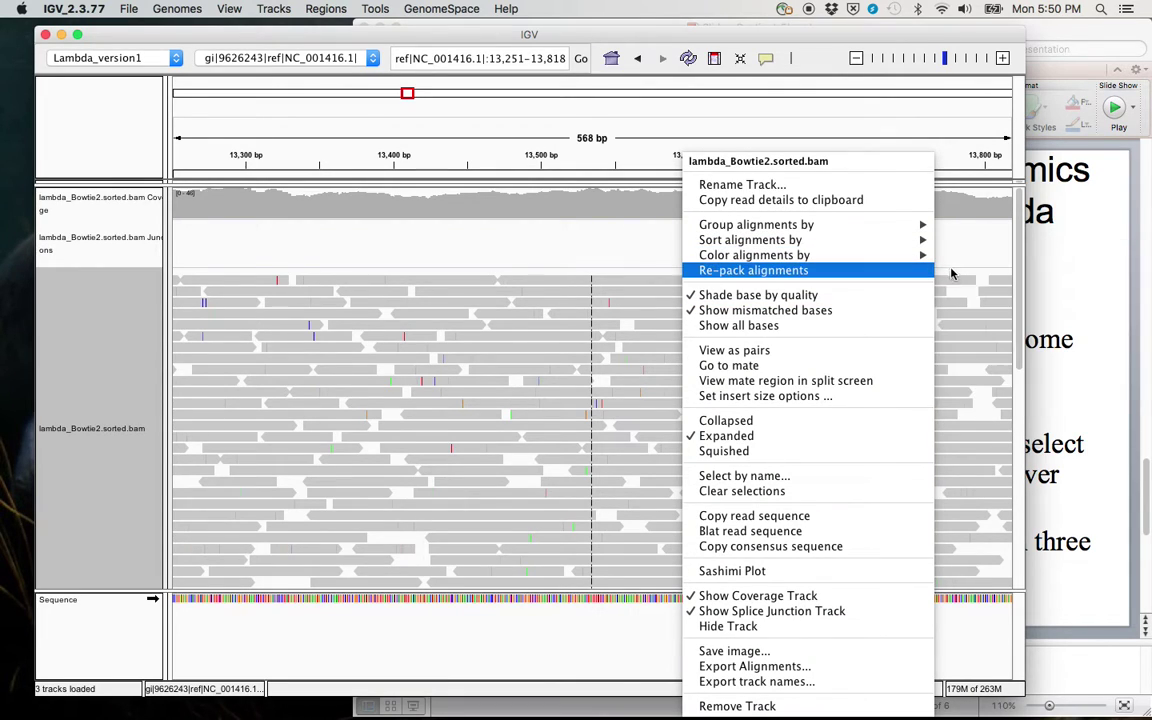
mouse_move(855, 256)
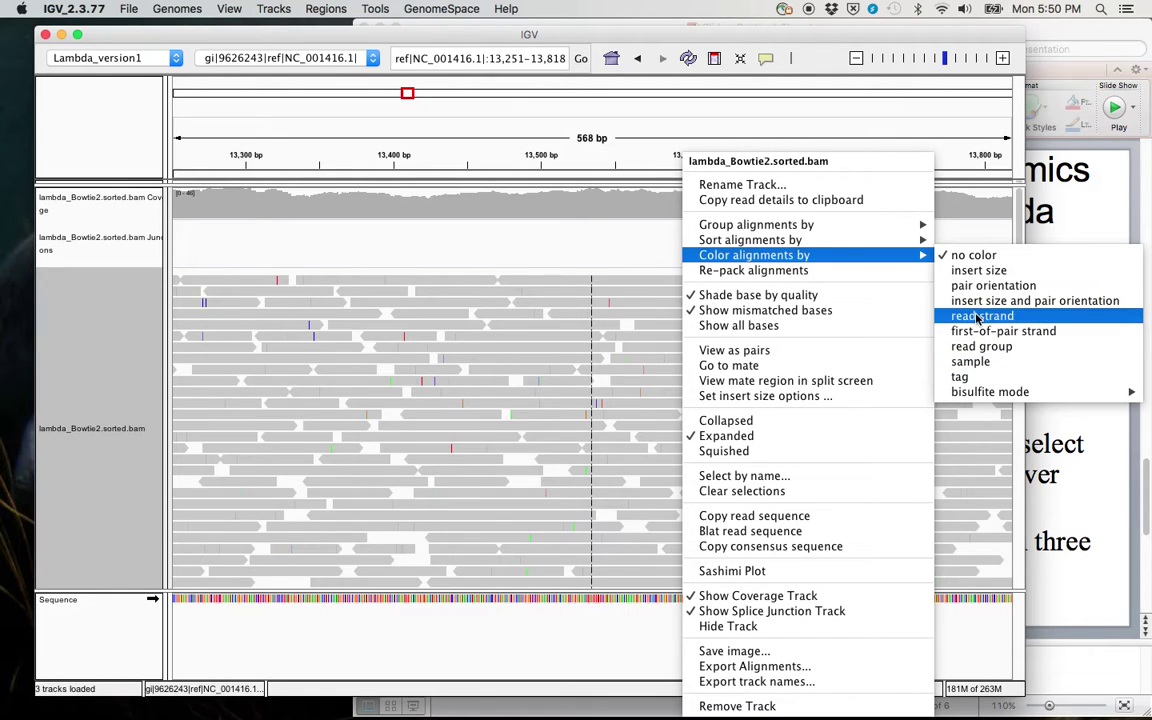
click(979, 316)
Step: Move the Junctions track above the coverage track and shift the view to 13,853–14,420
drag(883, 360, 237, 296)
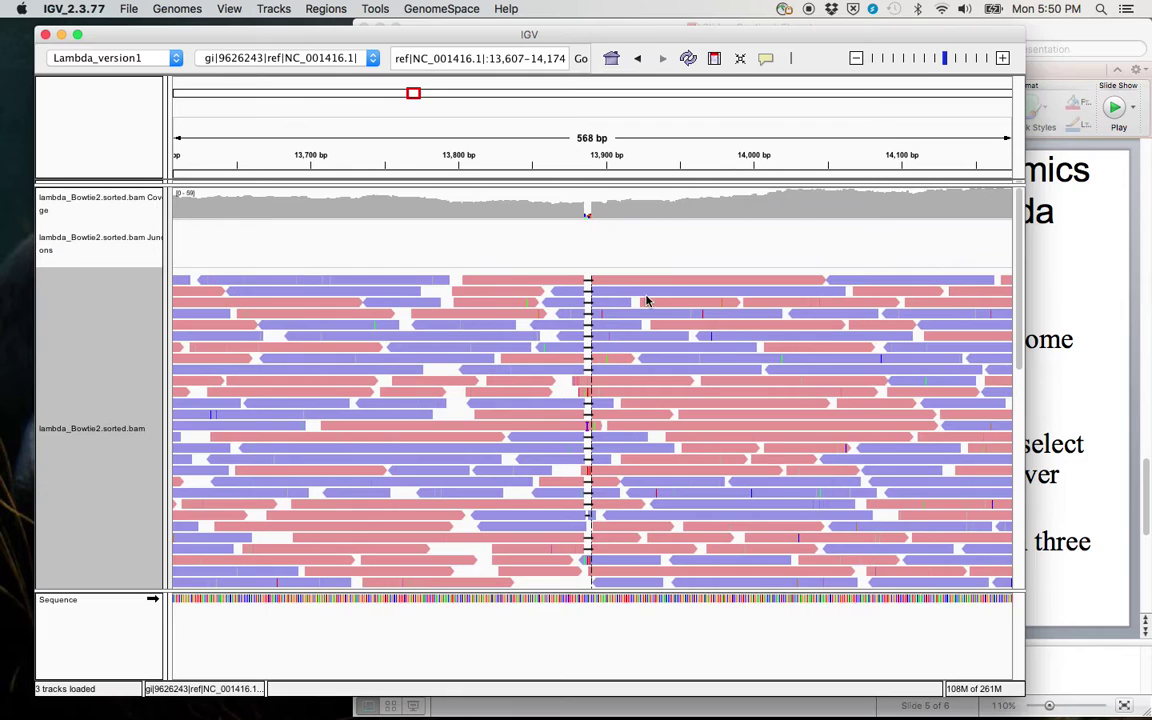
drag(645, 301, 459, 293)
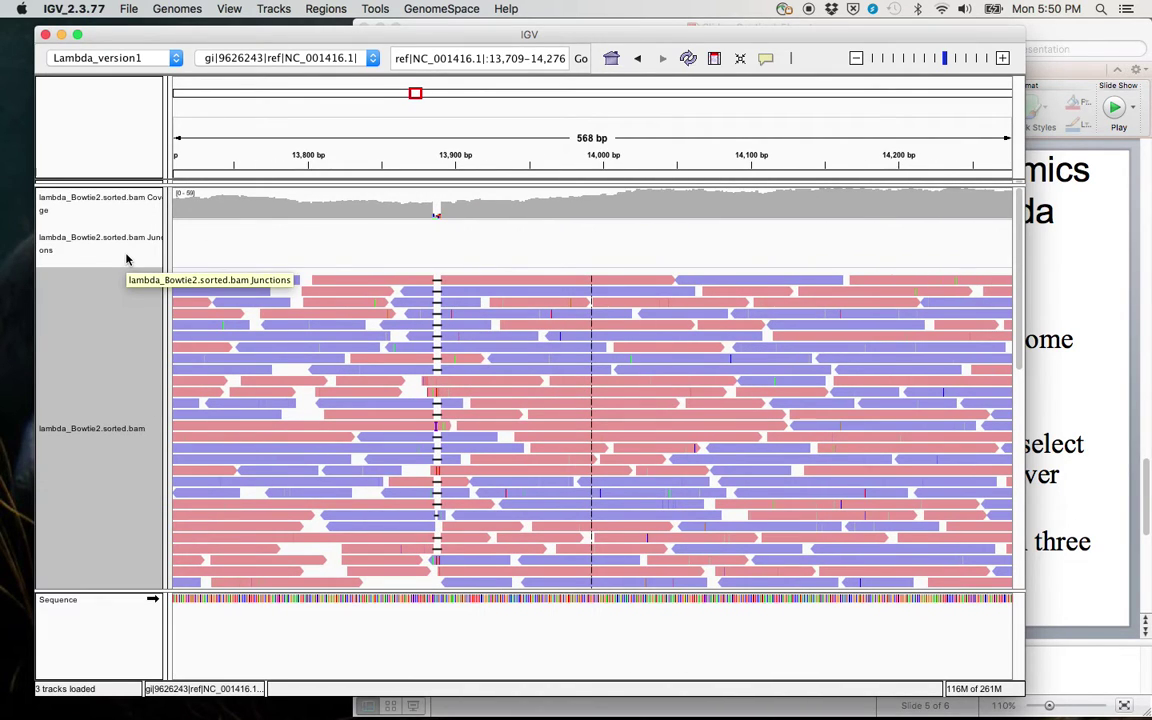
drag(126, 259, 115, 196)
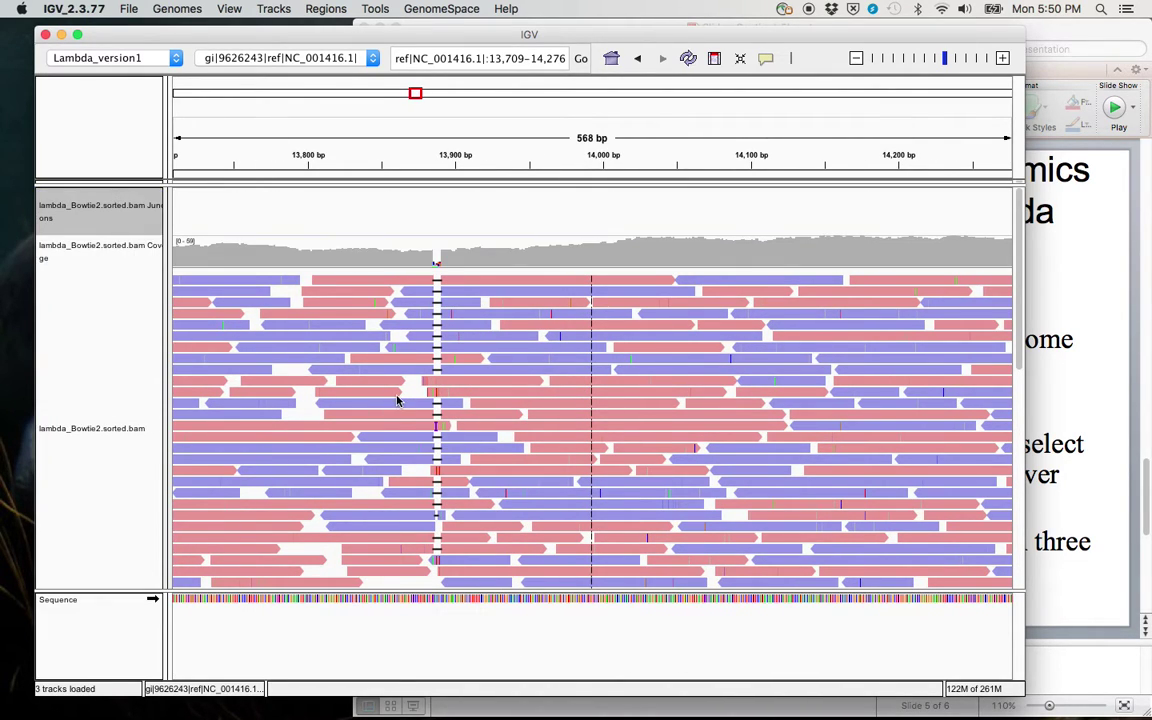
drag(483, 360, 270, 355)
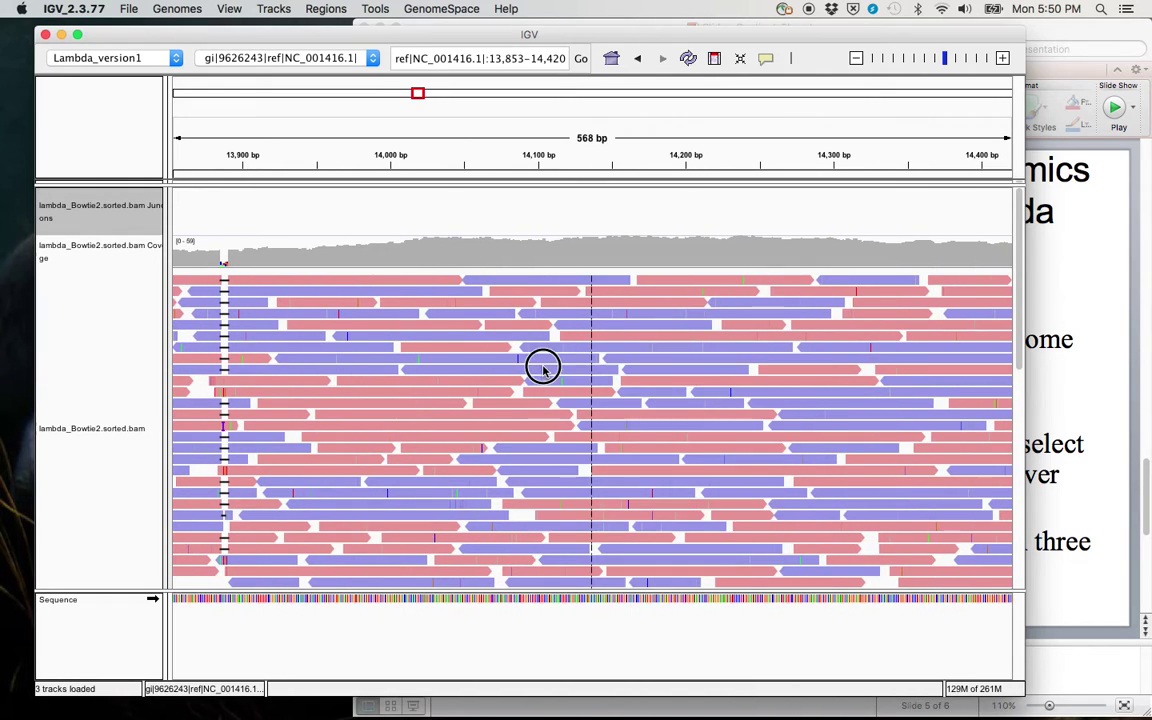
Step: Remove the Junctions track and pan back to 13,648–14,215 bp
click(70, 216)
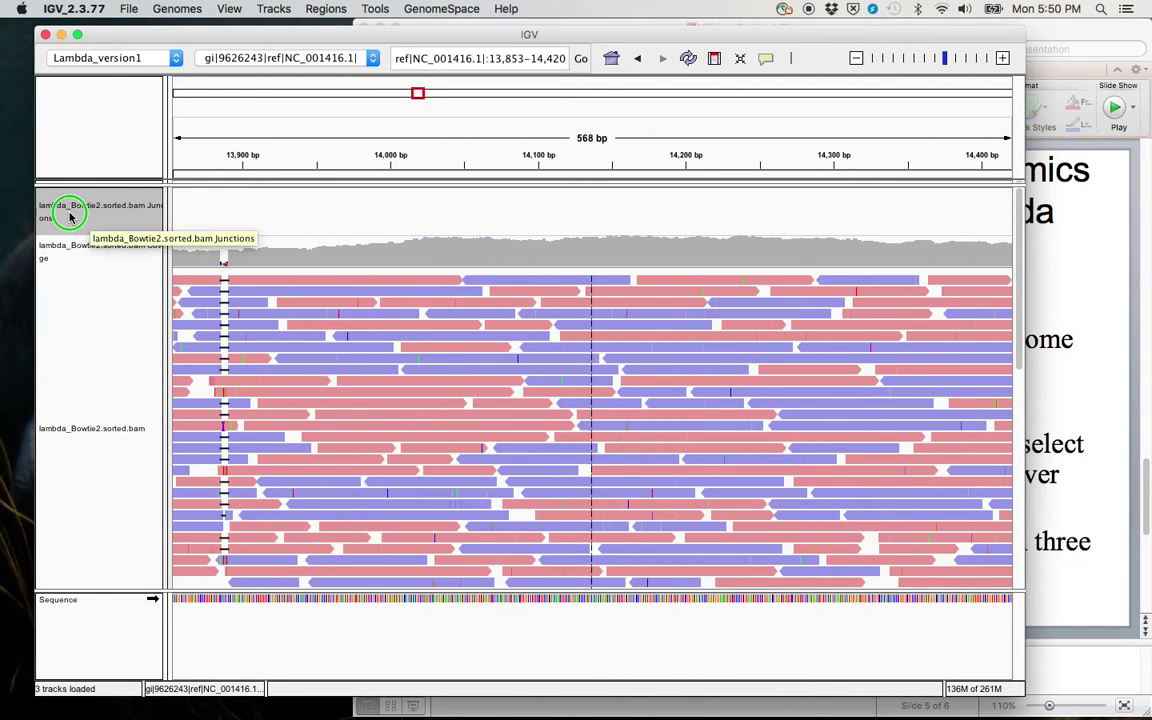
click(110, 558)
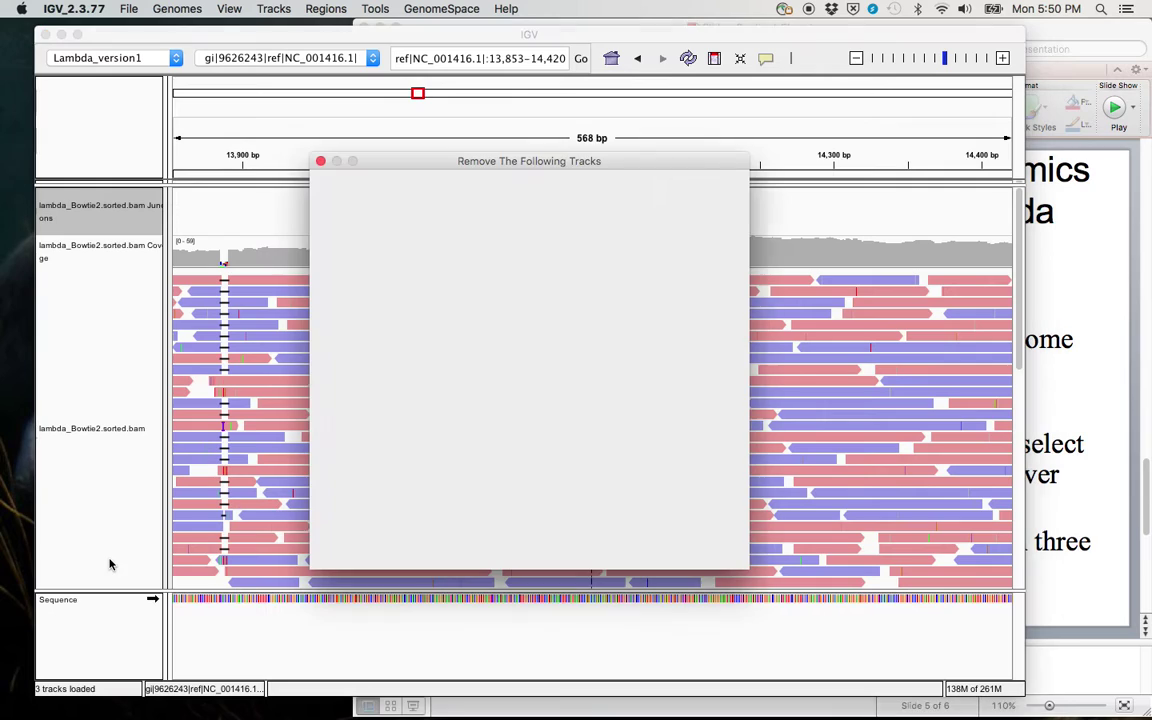
click(700, 543)
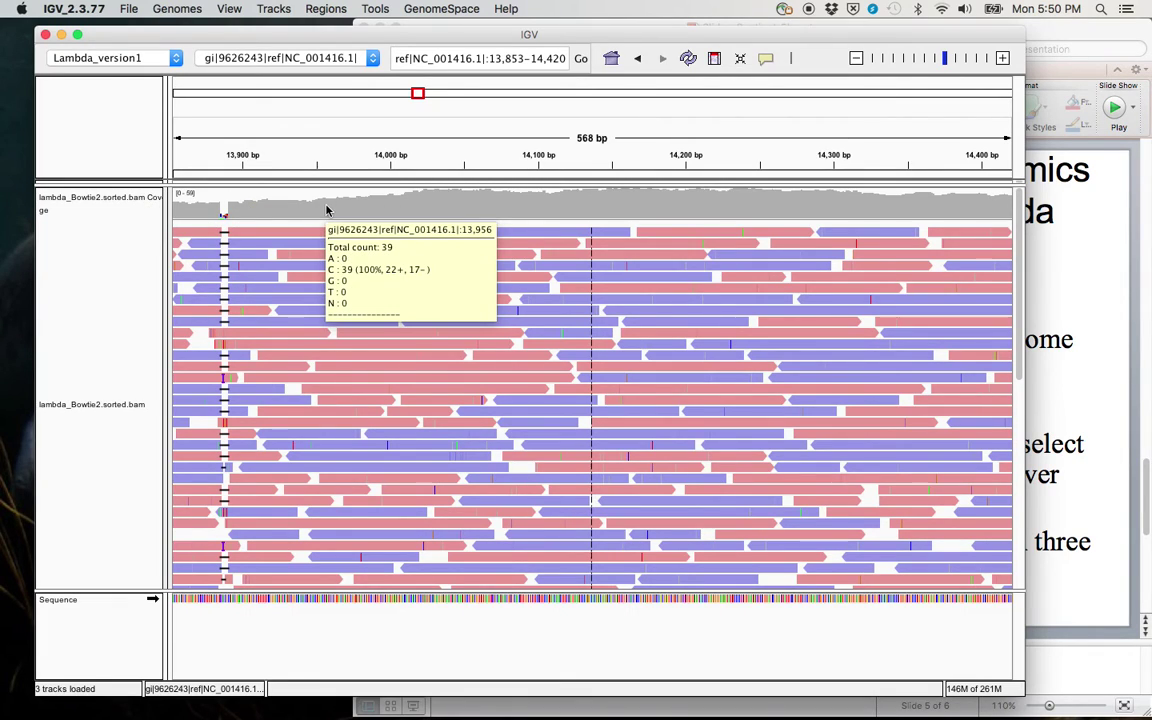
mouse_move(292, 216)
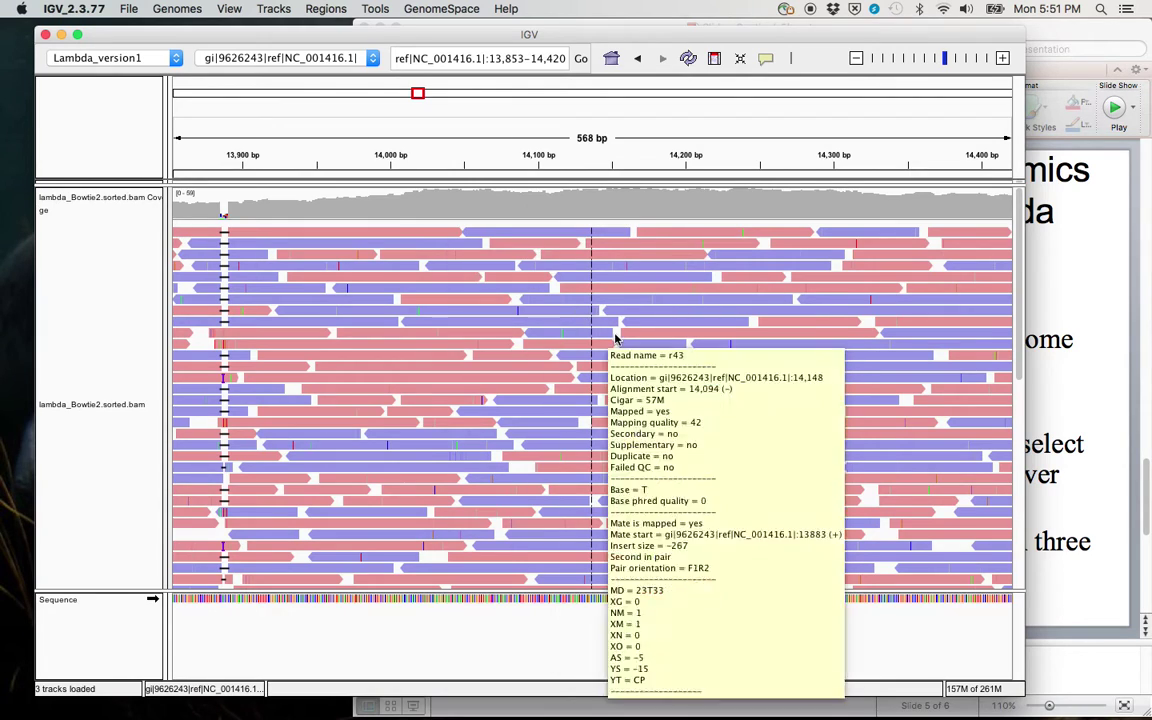
drag(600, 335, 918, 447)
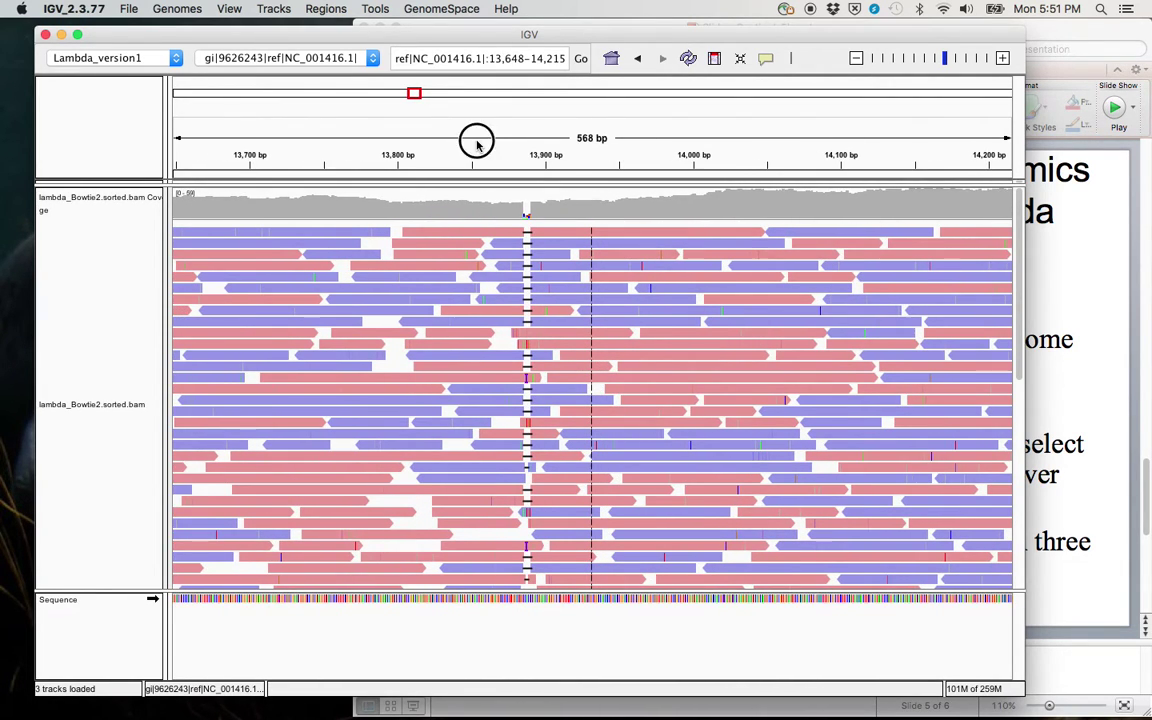
Step: Zoom to the CCACG deletion near 13,886 bp and inspect a spanning read (Cigar 26M5D27M)
drag(470, 141, 578, 150)
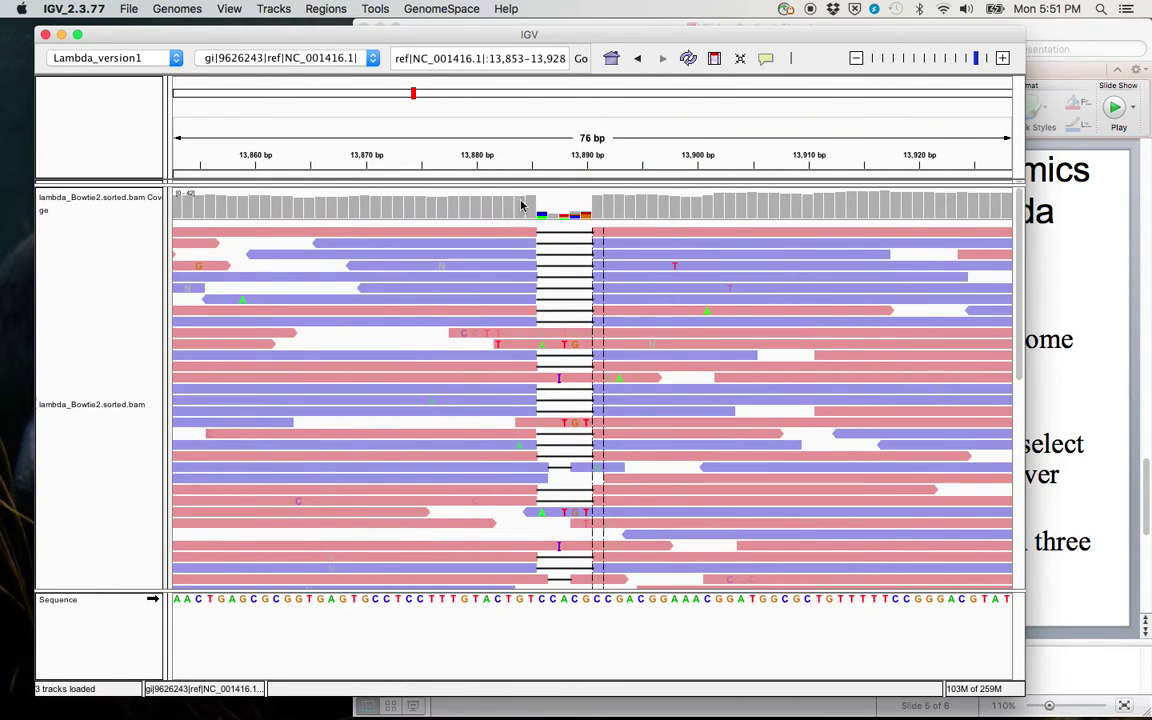
mouse_move(566, 205)
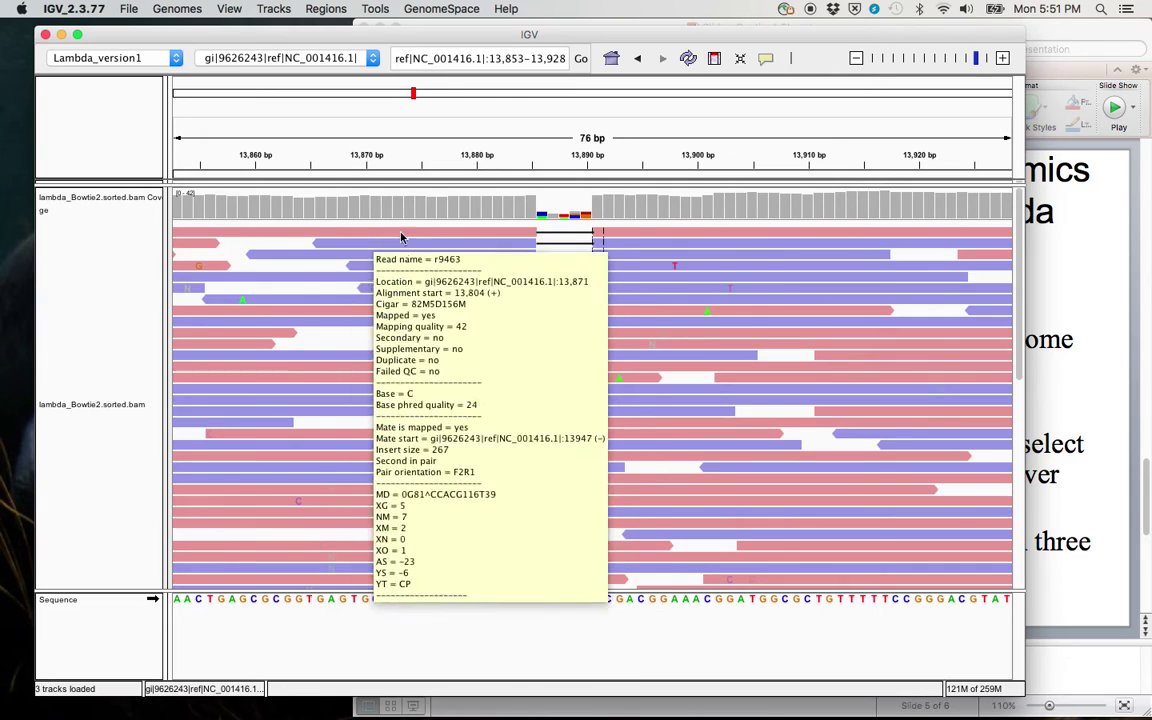
mouse_move(752, 238)
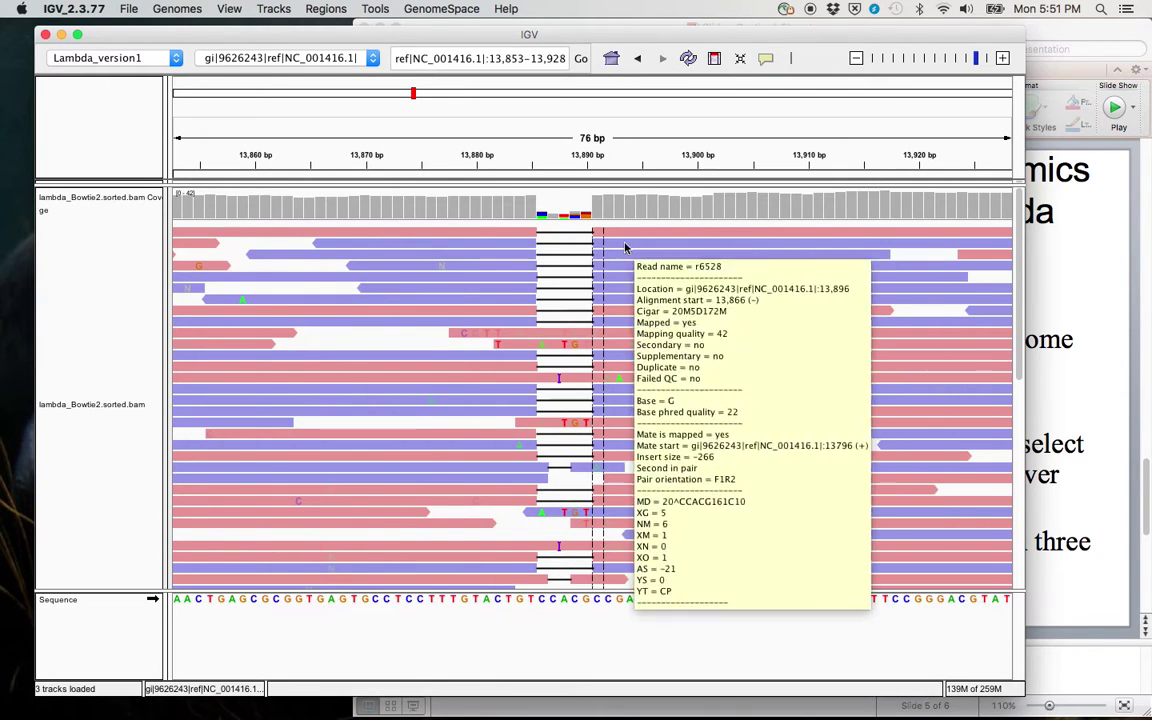
mouse_move(557, 238)
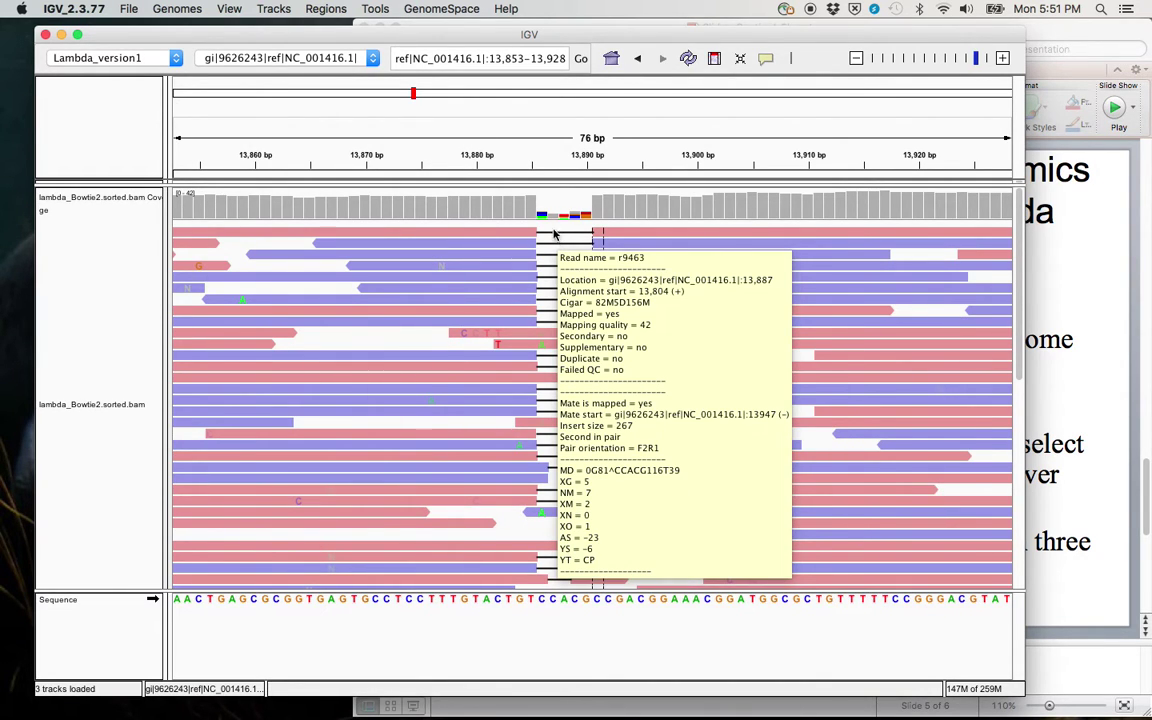
mouse_move(458, 233)
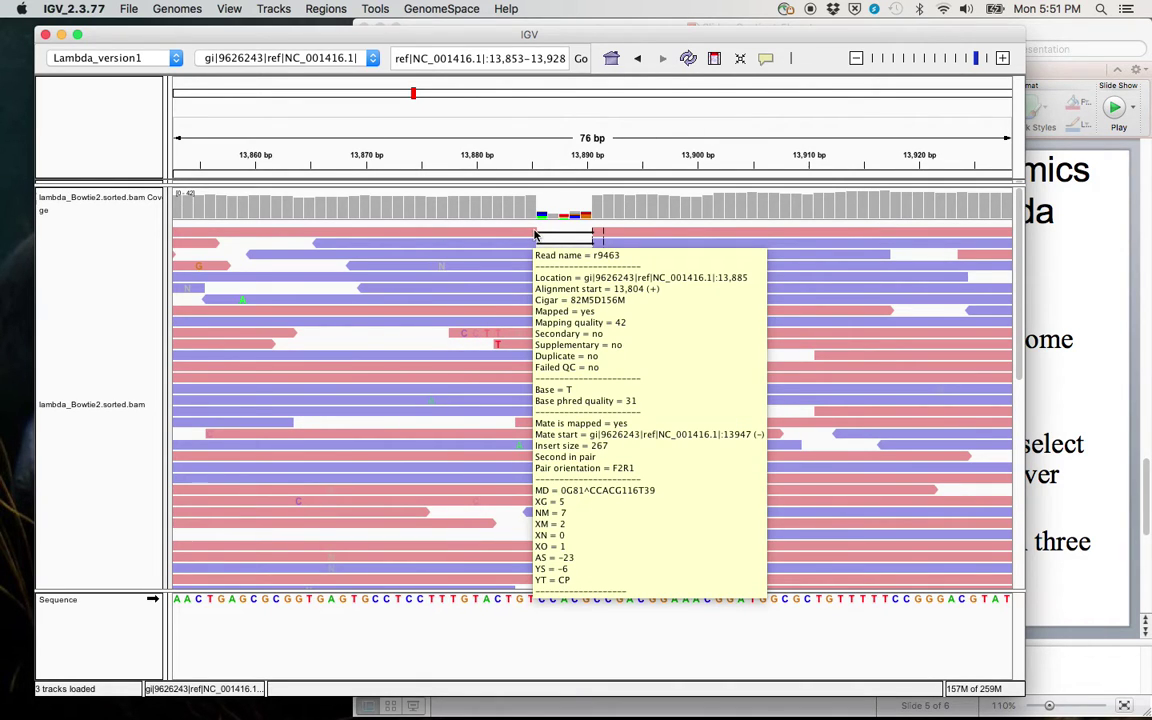
mouse_move(598, 234)
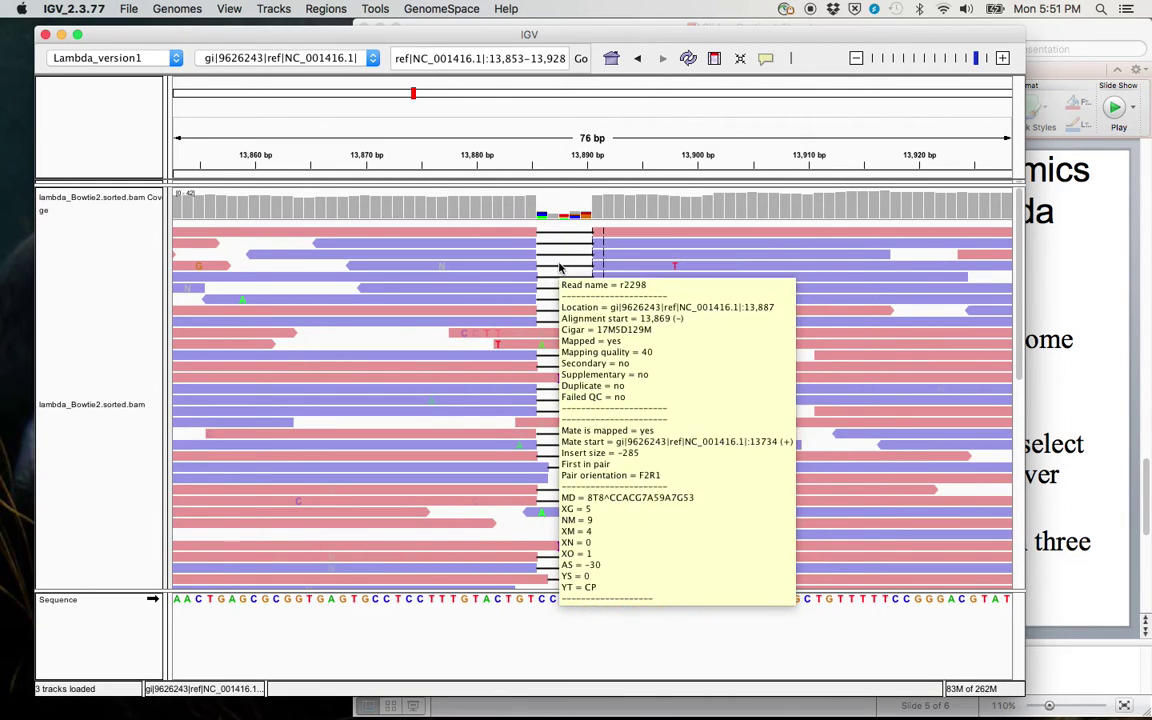
mouse_move(547, 313)
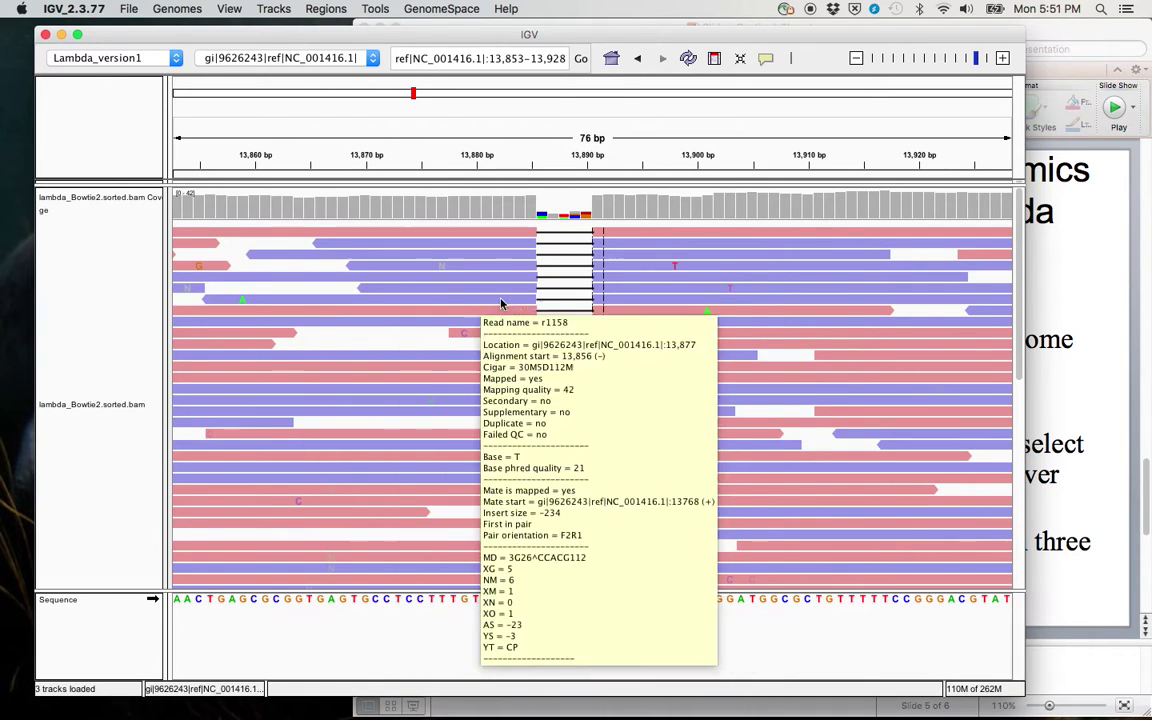
mouse_move(594, 302)
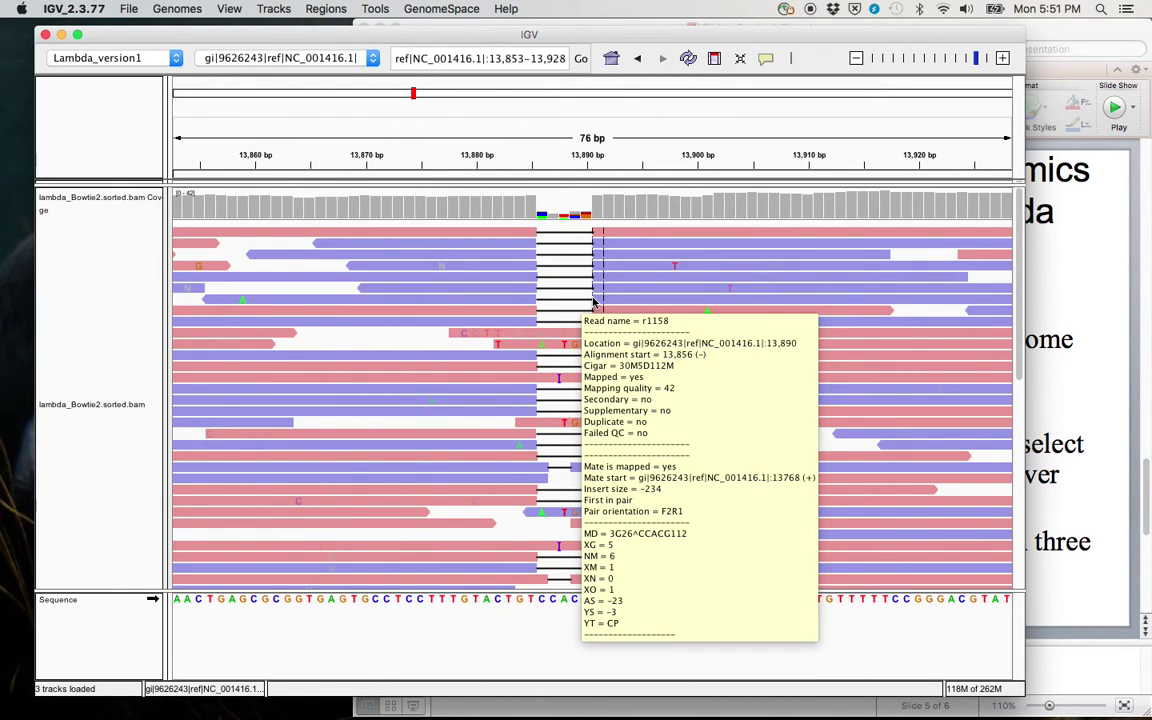
mouse_move(929, 300)
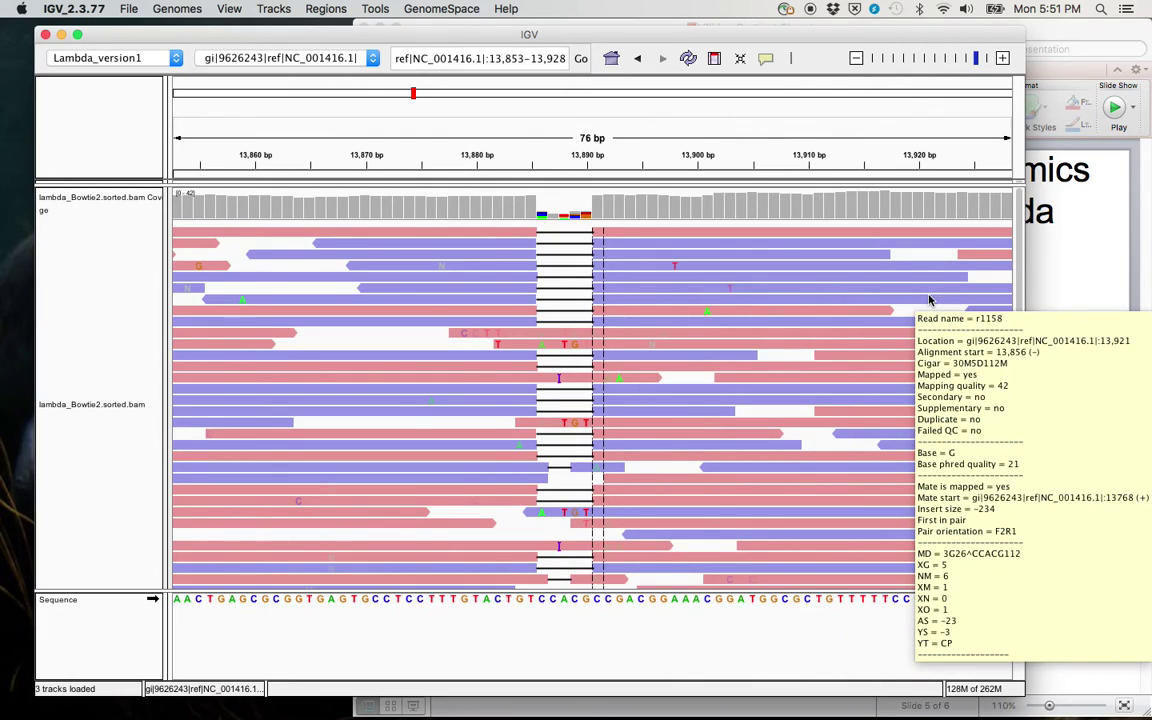
click(268, 435)
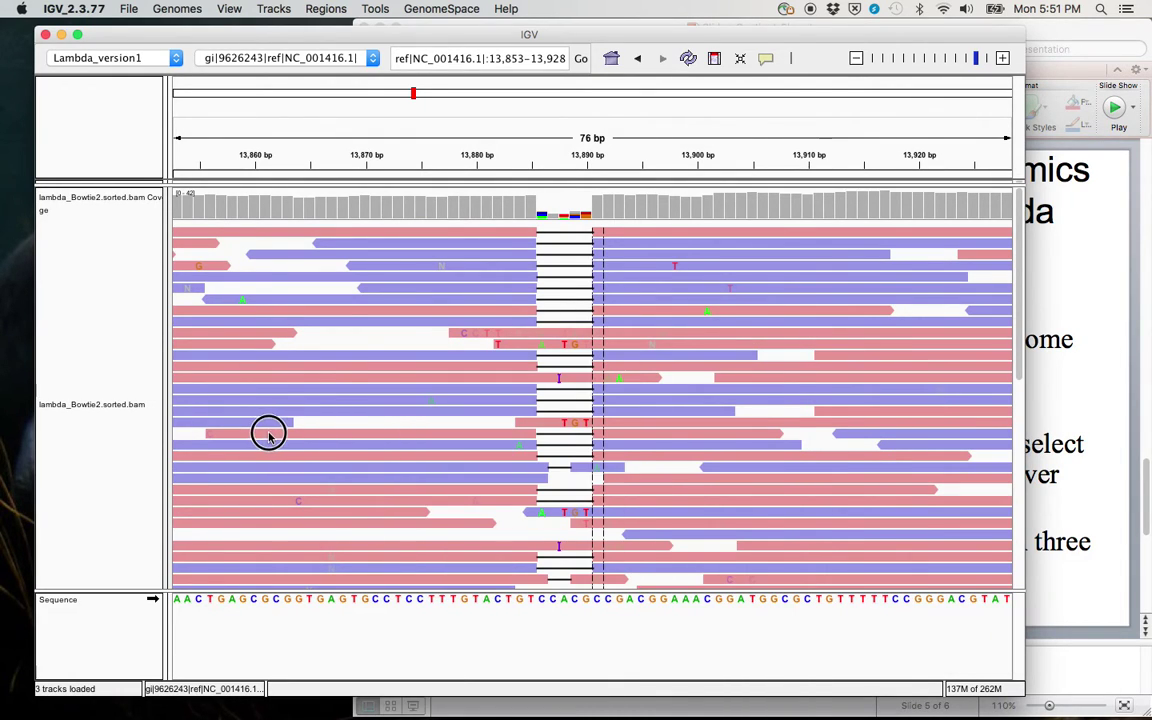
click(297, 414)
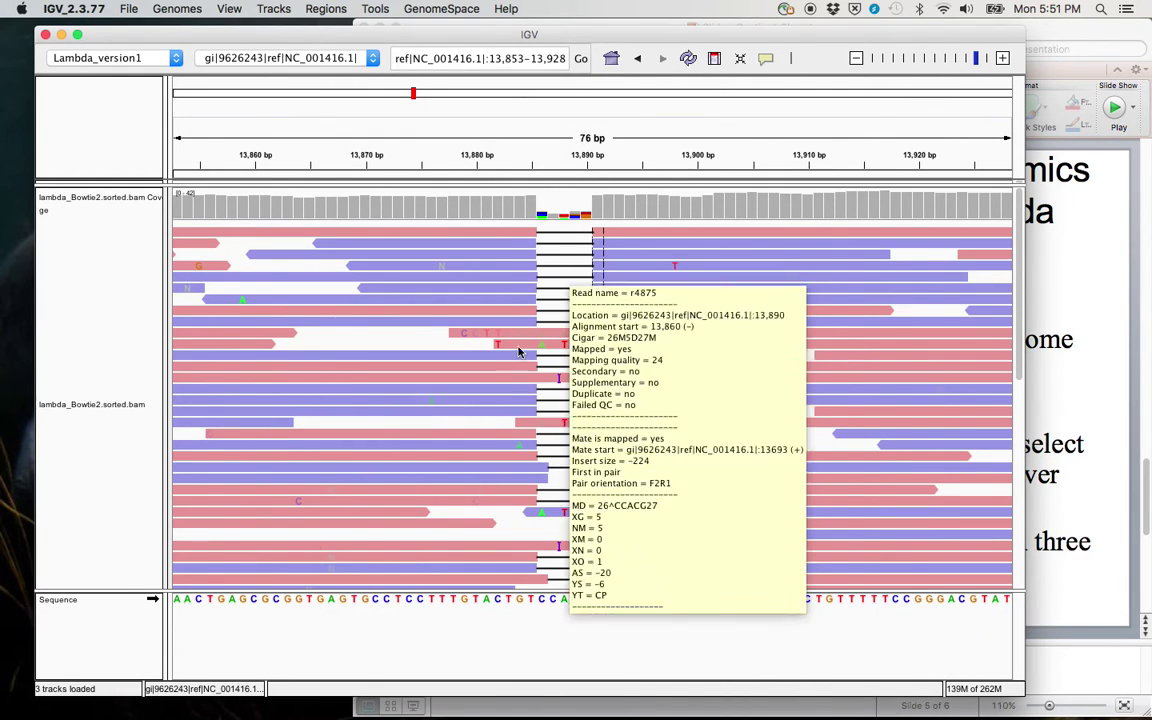
drag(476, 419, 319, 399)
Step: Zoom out to a 568 bp window and pan toward 14,900 bp looking for variants
click(398, 378)
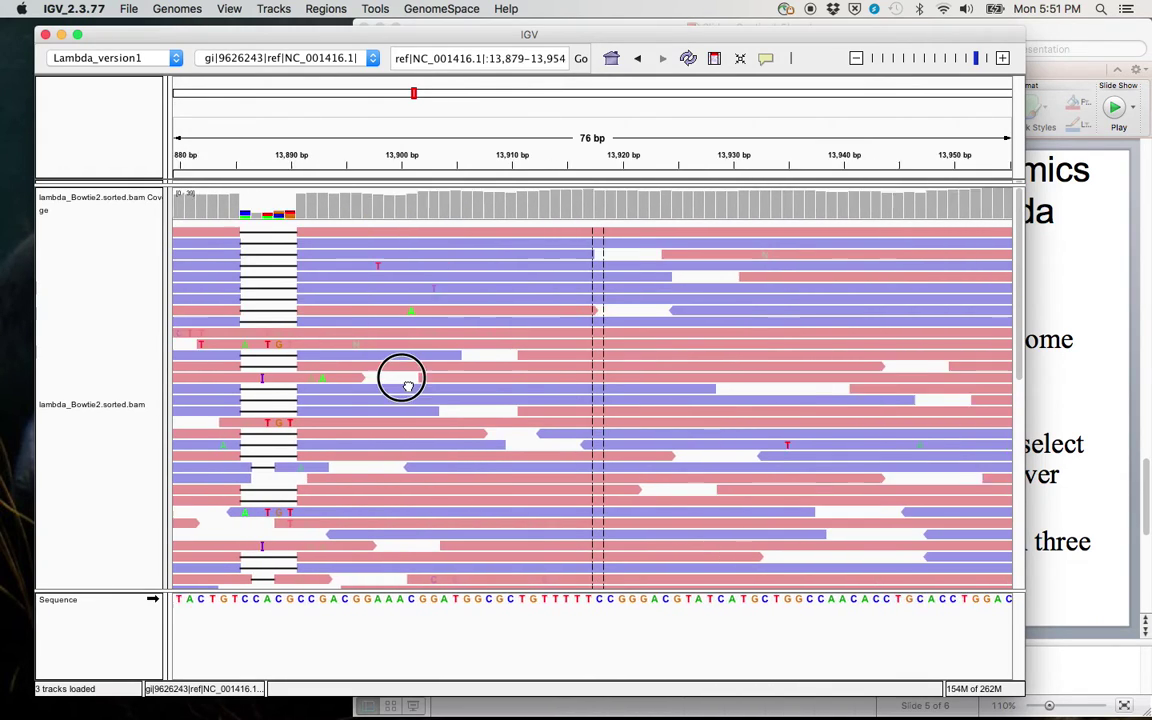
click(857, 58)
click(857, 58)
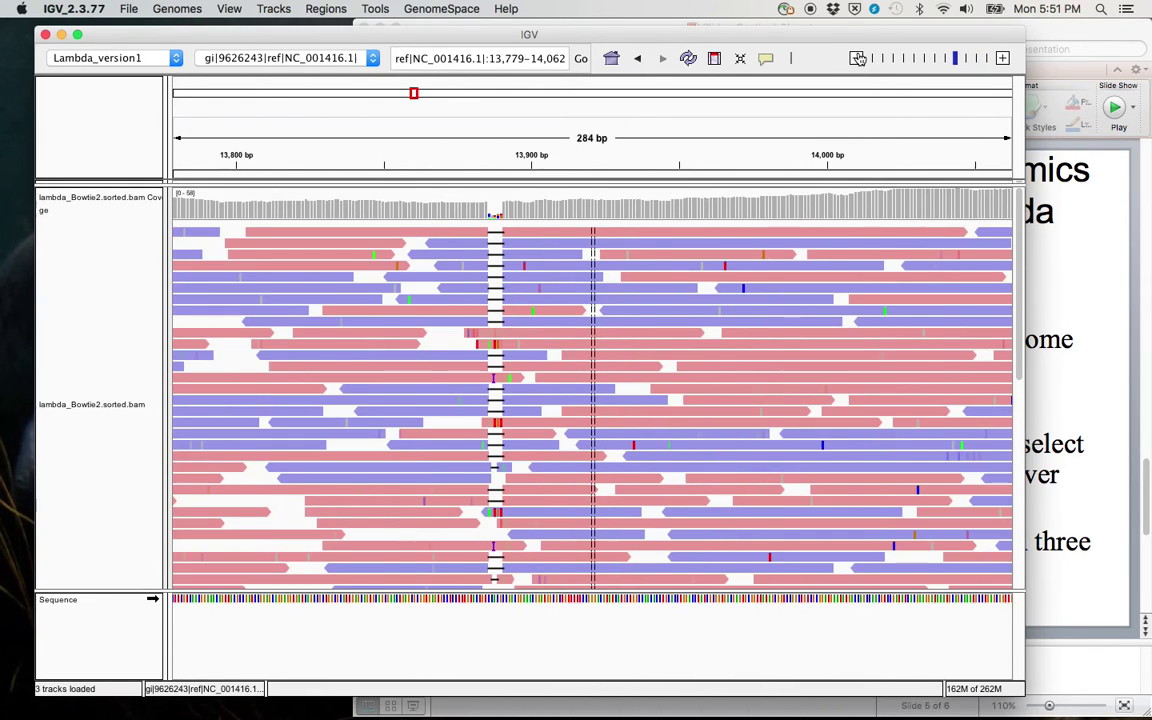
click(857, 58)
drag(728, 339, 568, 319)
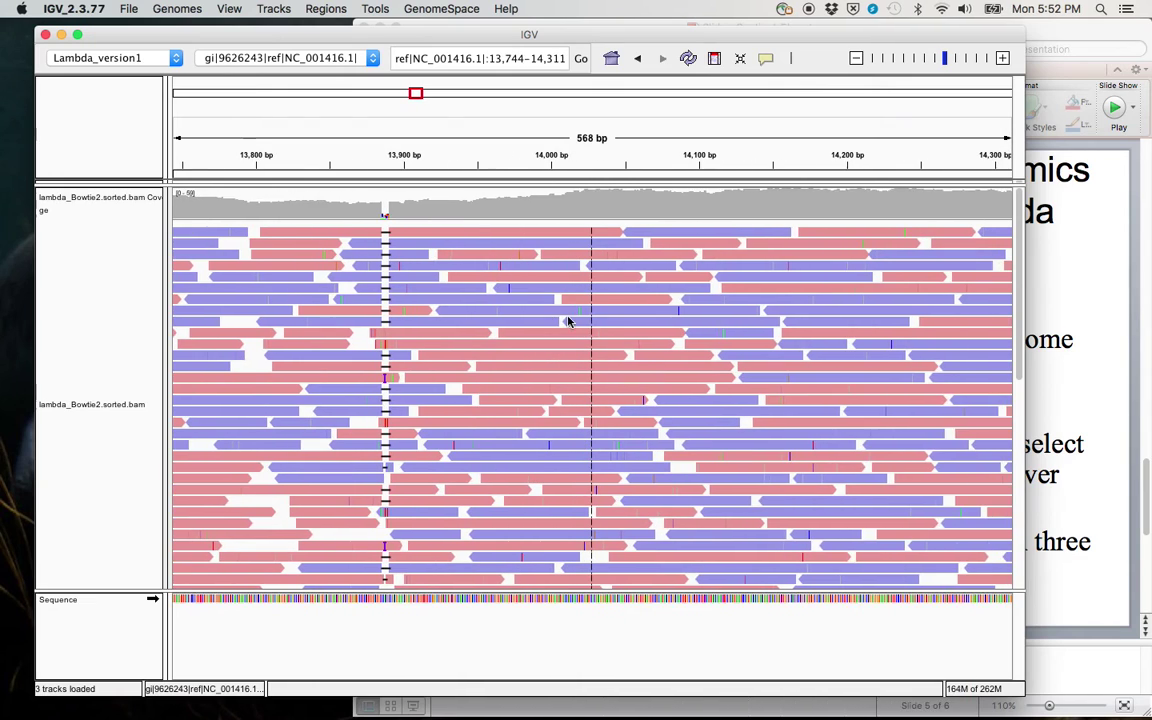
drag(688, 355, 506, 368)
drag(756, 350, 527, 342)
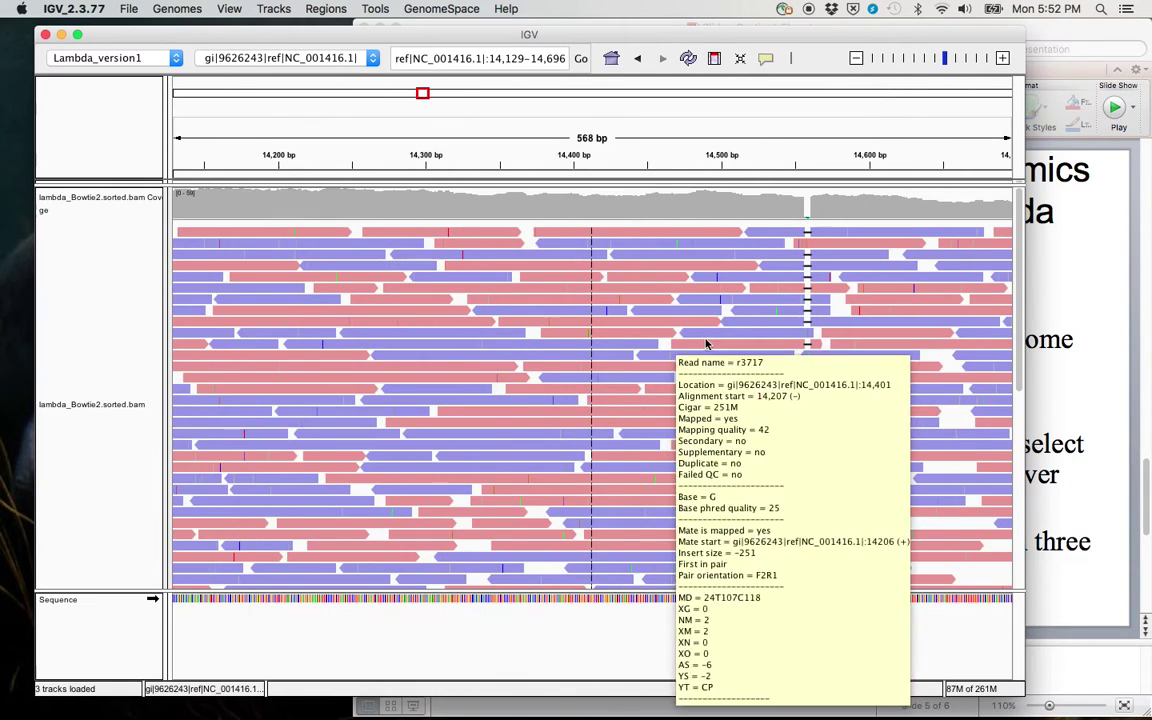
drag(707, 350, 405, 340)
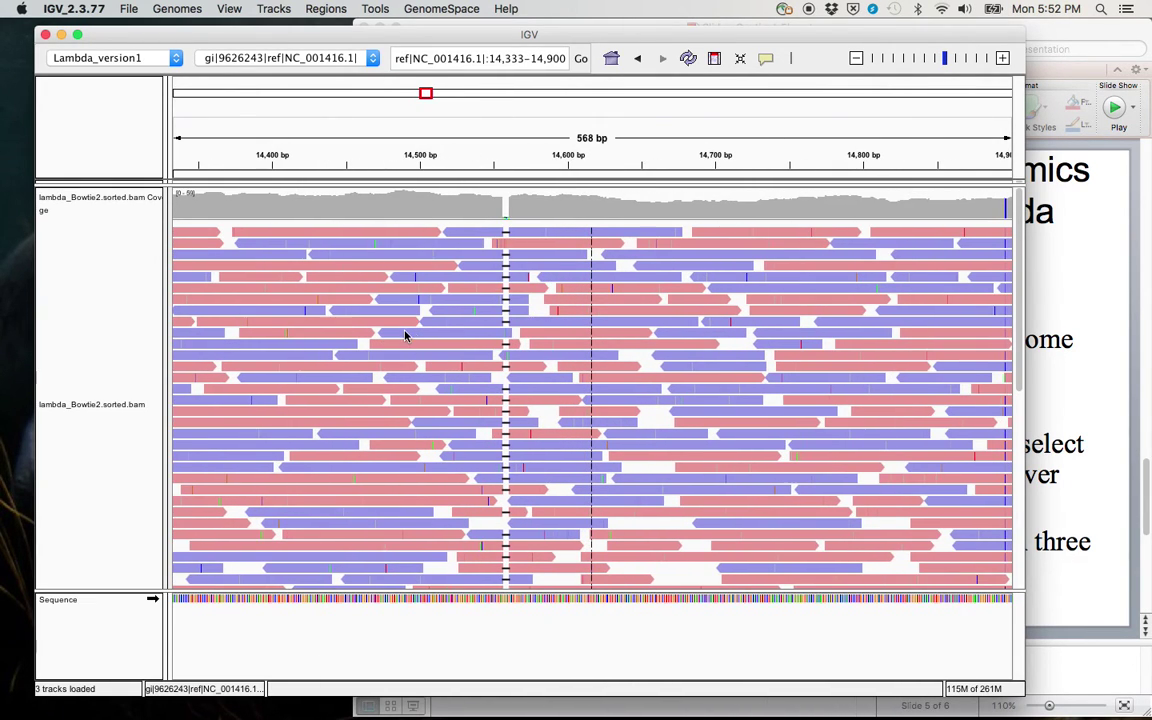
drag(615, 324, 404, 320)
drag(576, 309, 357, 318)
drag(453, 324, 397, 326)
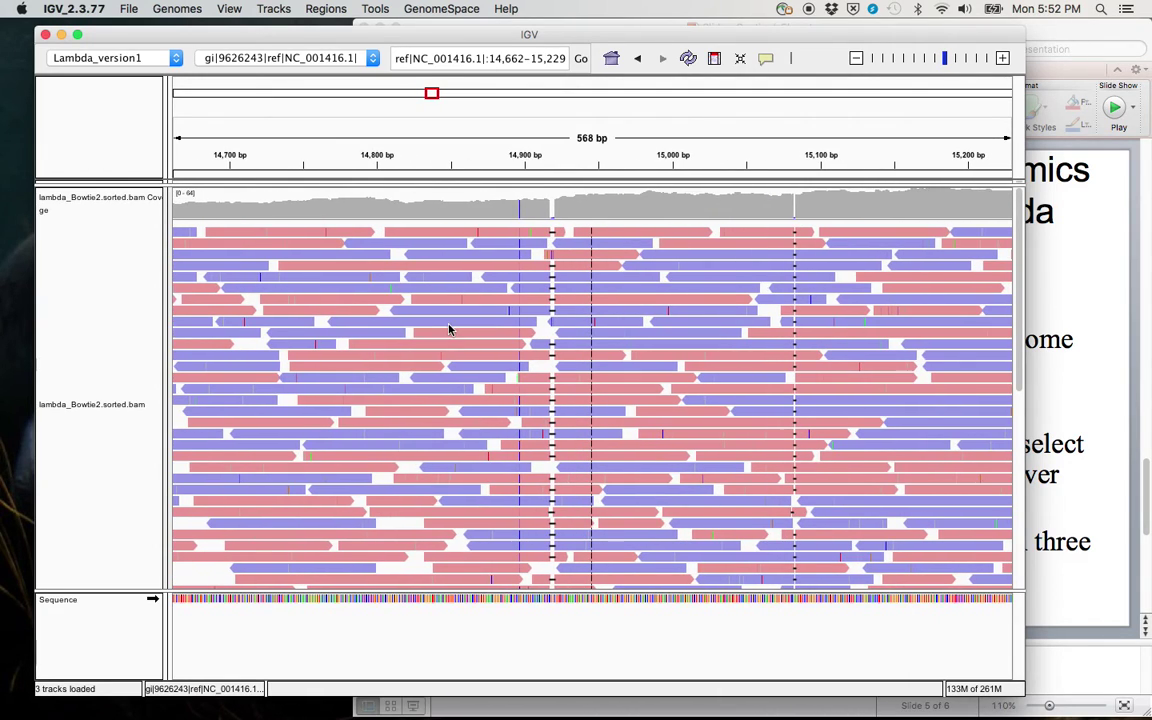
Step: Zoom to 14,875–14,917 and check base counts showing all 38 reads carry C at 14,897
drag(488, 176, 550, 160)
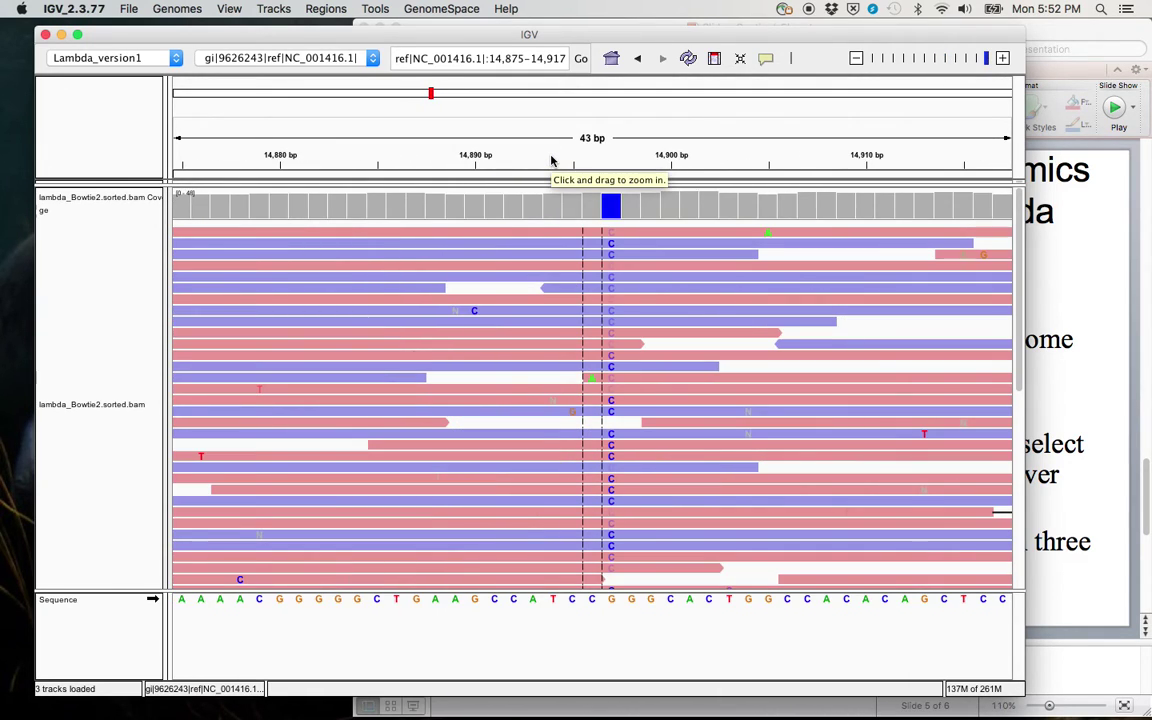
drag(555, 428, 453, 428)
mouse_move(515, 258)
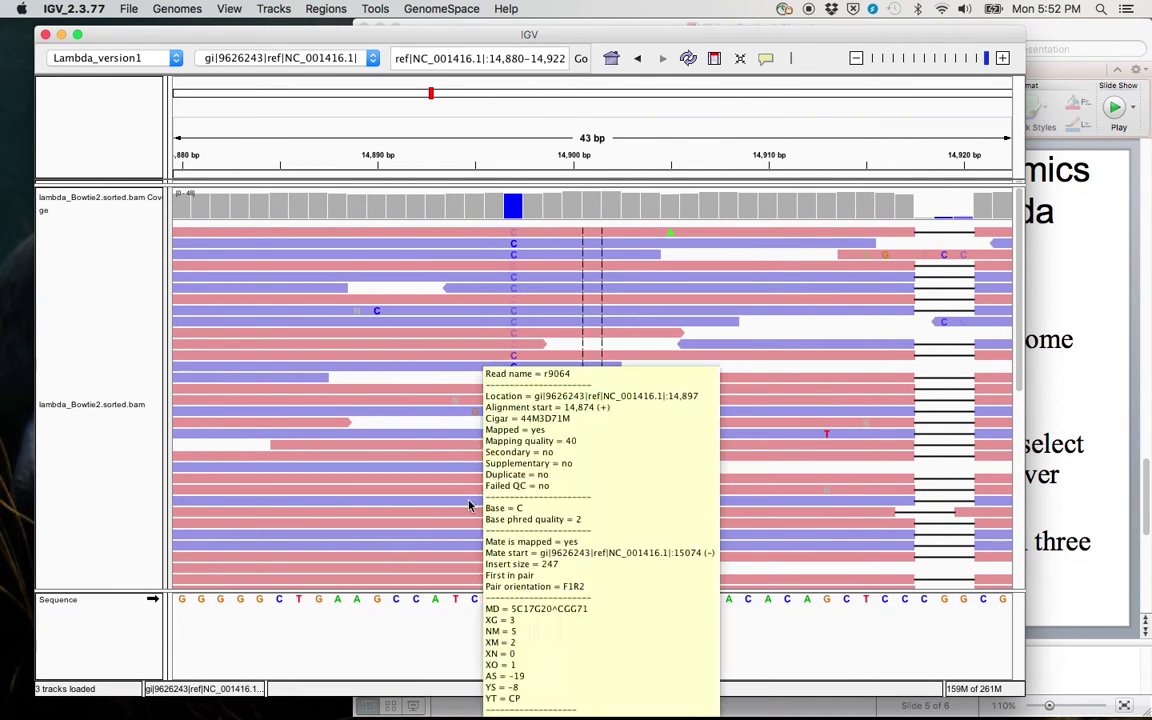
mouse_move(506, 409)
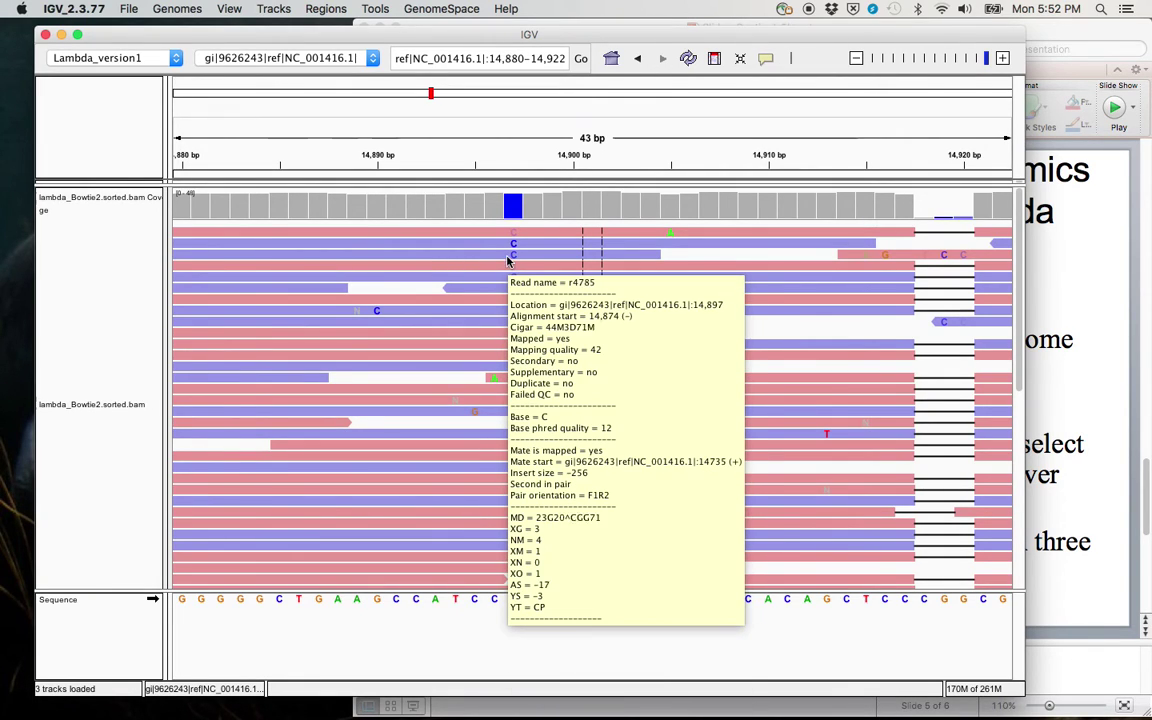
mouse_move(514, 212)
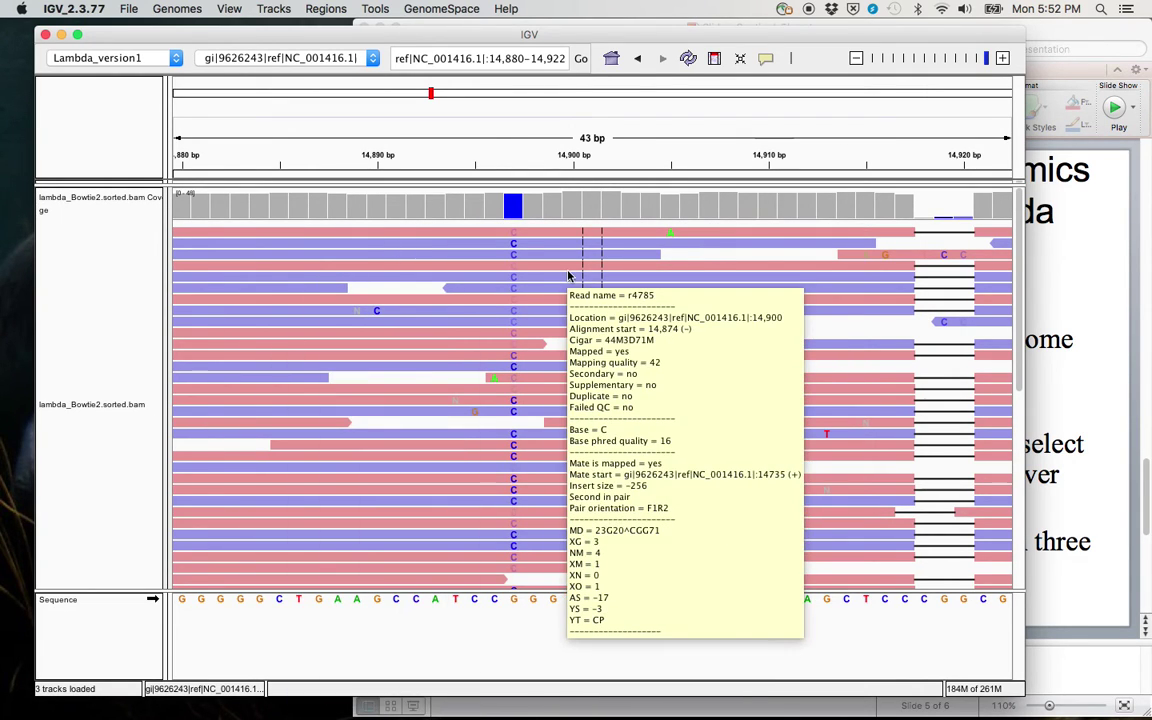
drag(571, 276, 609, 260)
mouse_move(552, 211)
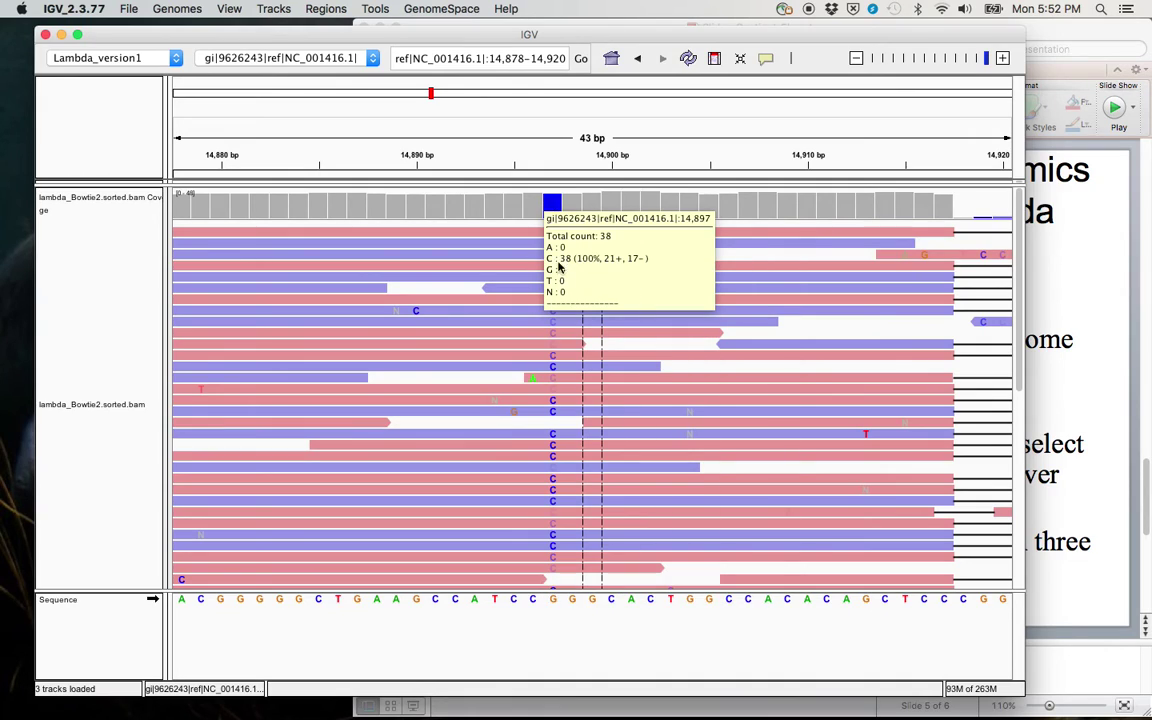
Step: Zoom out to 284 bp and pan past the C variant toward 15,455 bp
drag(512, 326, 427, 270)
mouse_move(455, 210)
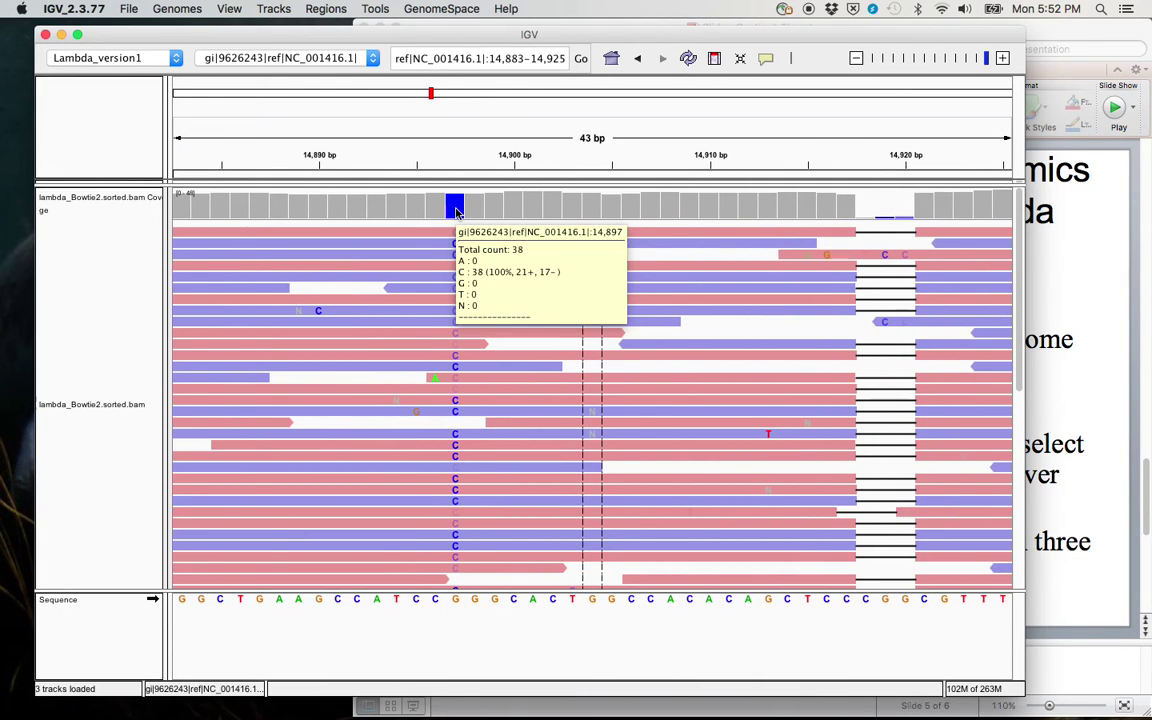
click(856, 57)
drag(702, 329, 352, 308)
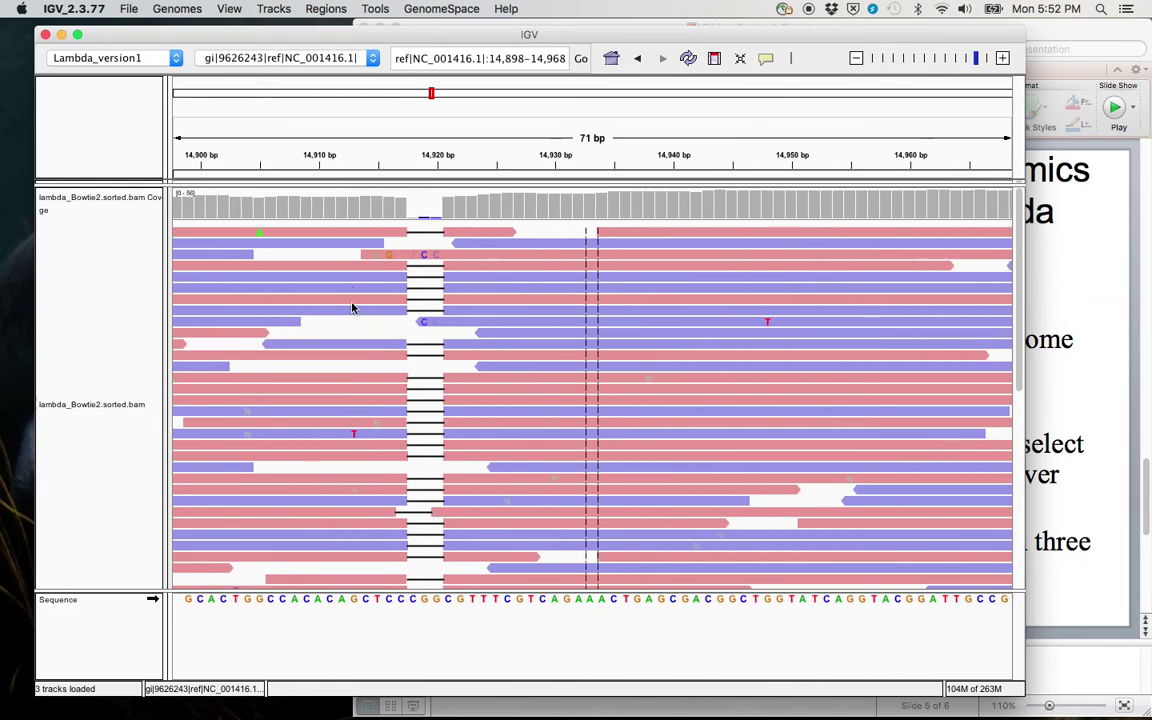
drag(424, 321, 105, 321)
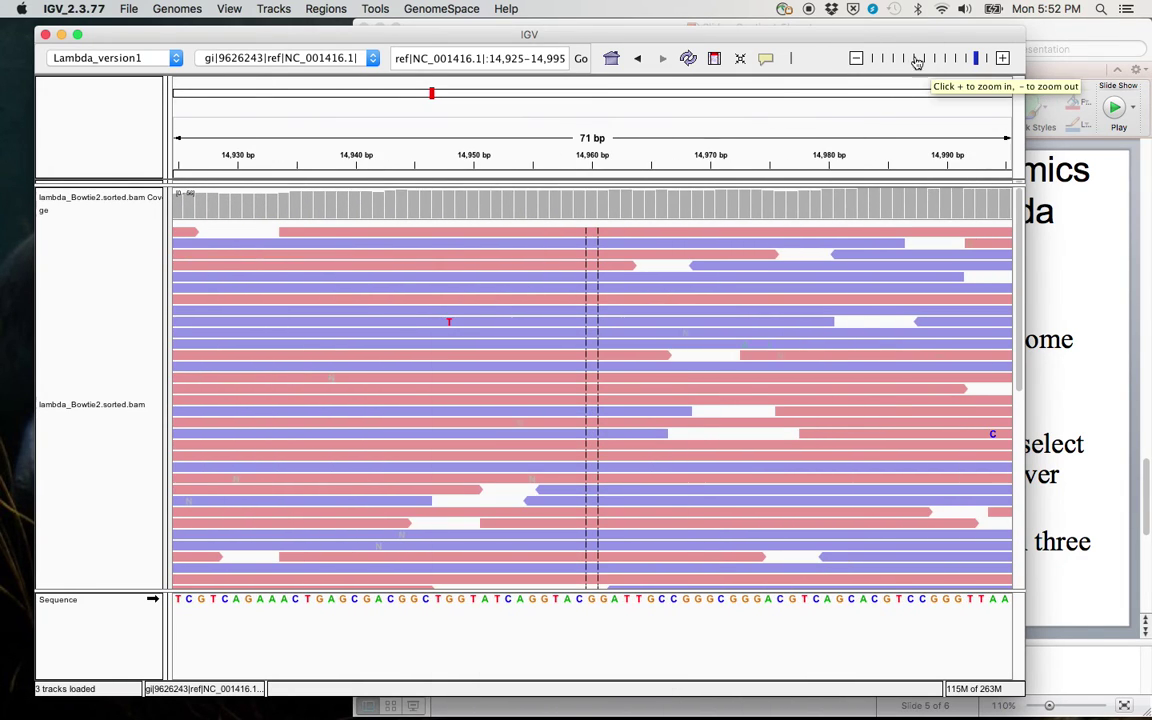
click(856, 57)
click(856, 57)
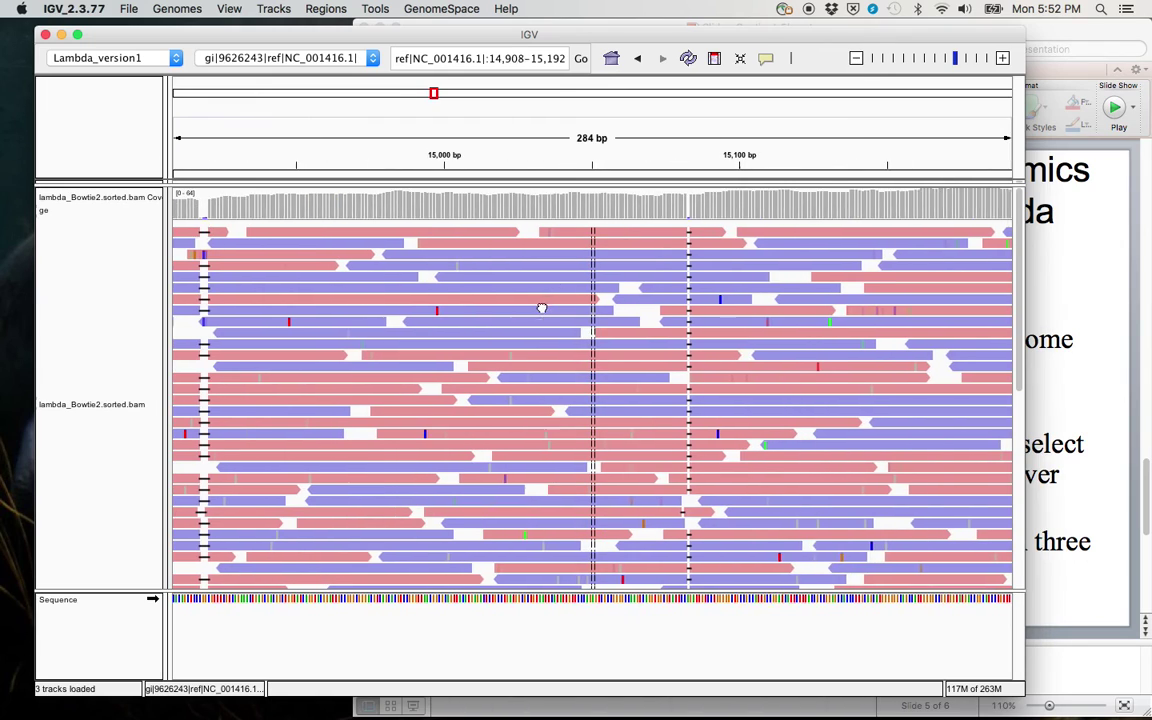
drag(541, 308, 537, 307)
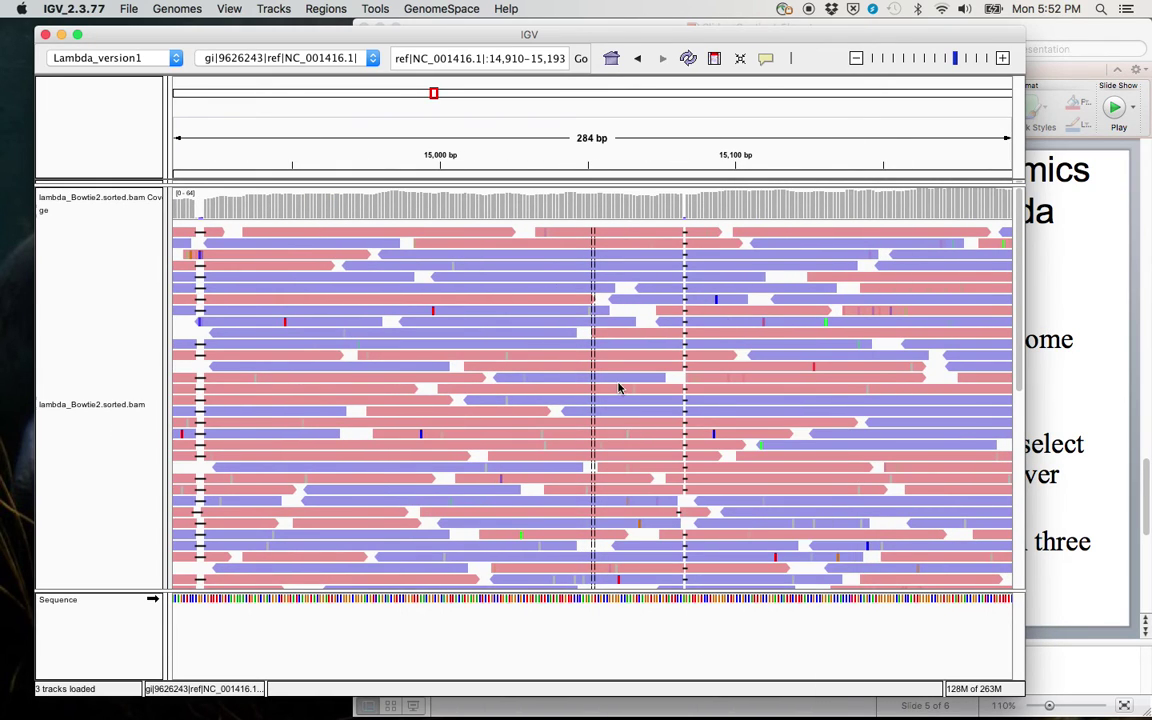
drag(843, 342, 545, 341)
drag(874, 311, 555, 275)
Step: Zoom out to a 9,086 bp overview and pan toward 20,000 bp
click(857, 58)
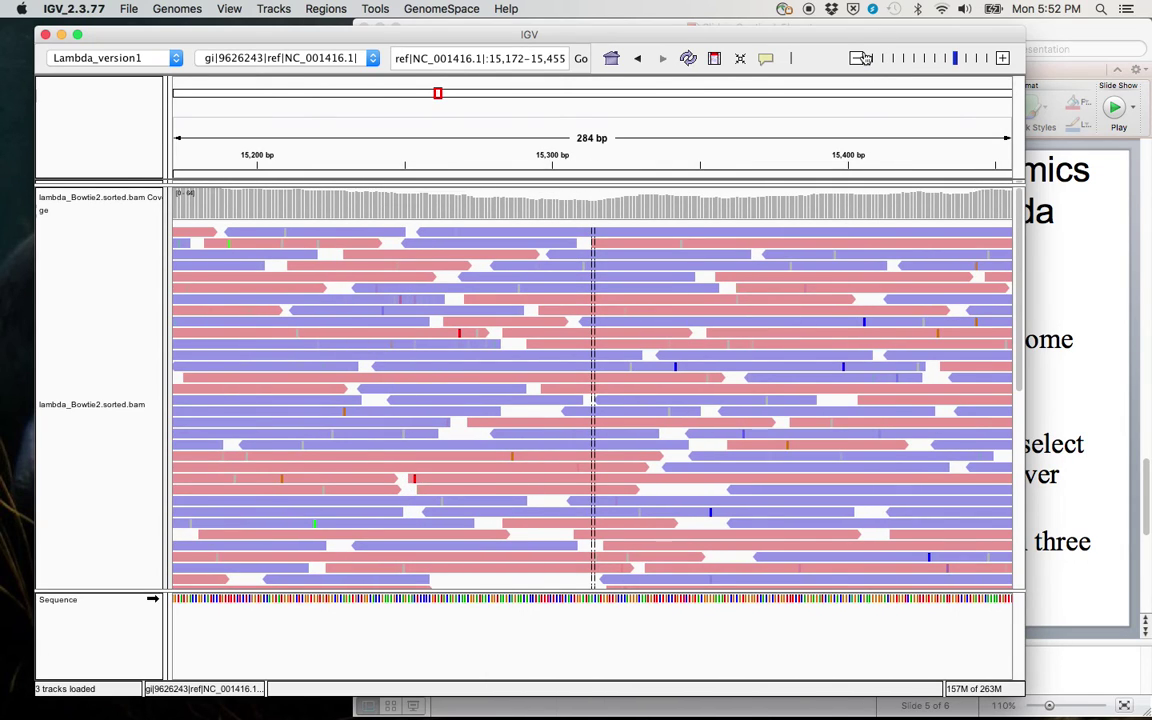
click(857, 58)
click(856, 59)
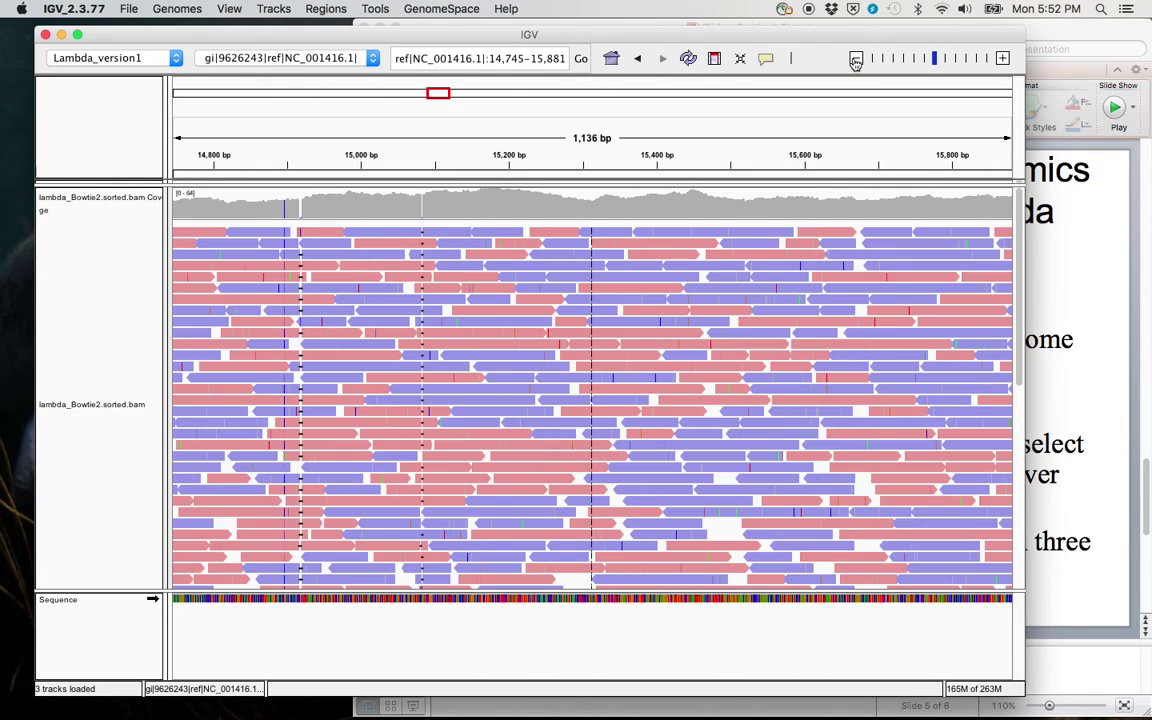
click(855, 60)
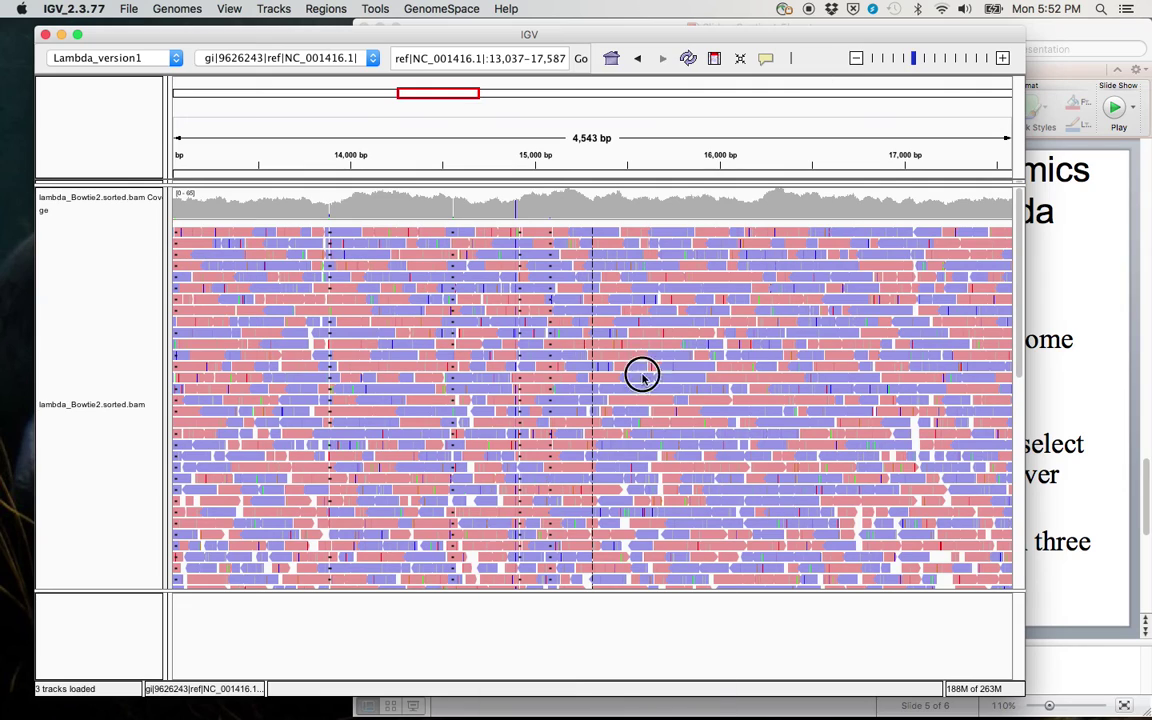
click(856, 58)
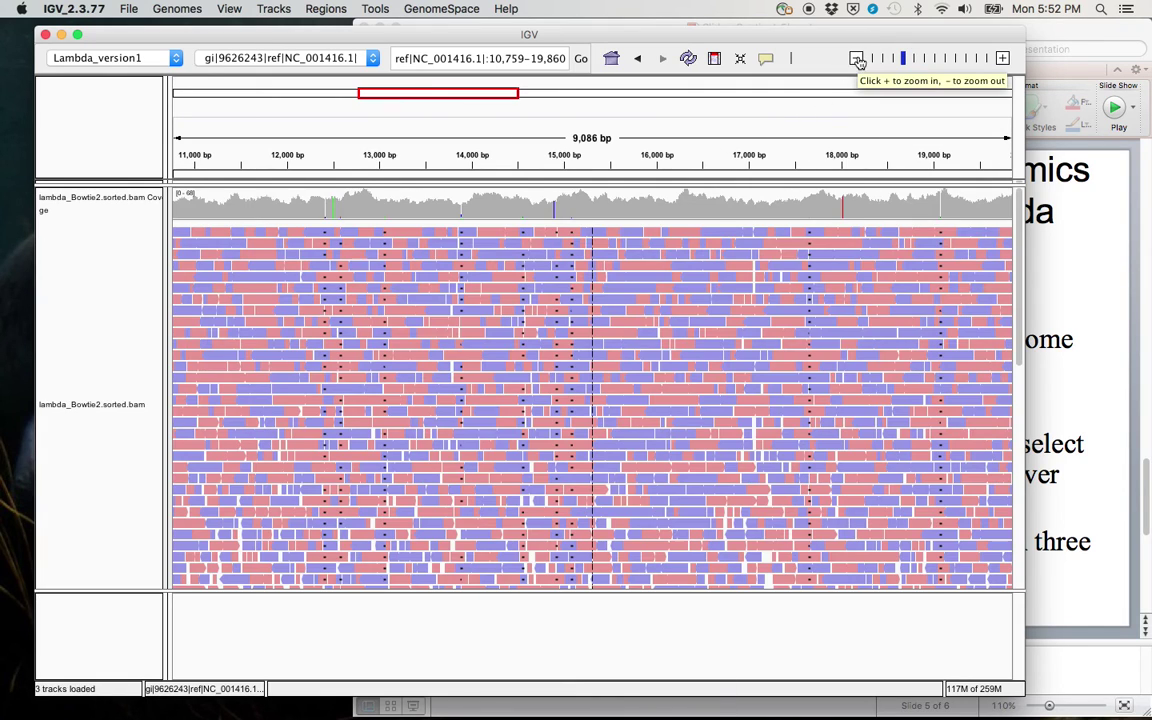
drag(656, 368, 421, 370)
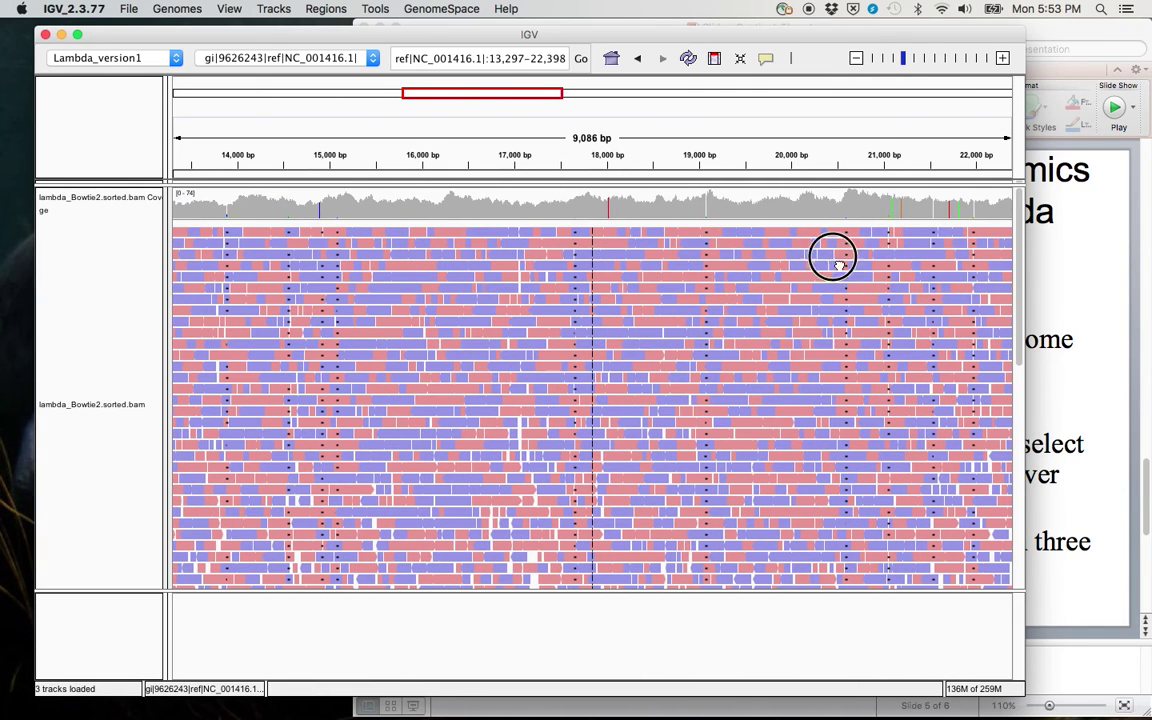
drag(830, 255, 643, 276)
drag(506, 270, 343, 270)
Step: Zoom into 21,002–21,286 bp around the shared deletion near 21,060
drag(514, 159, 650, 163)
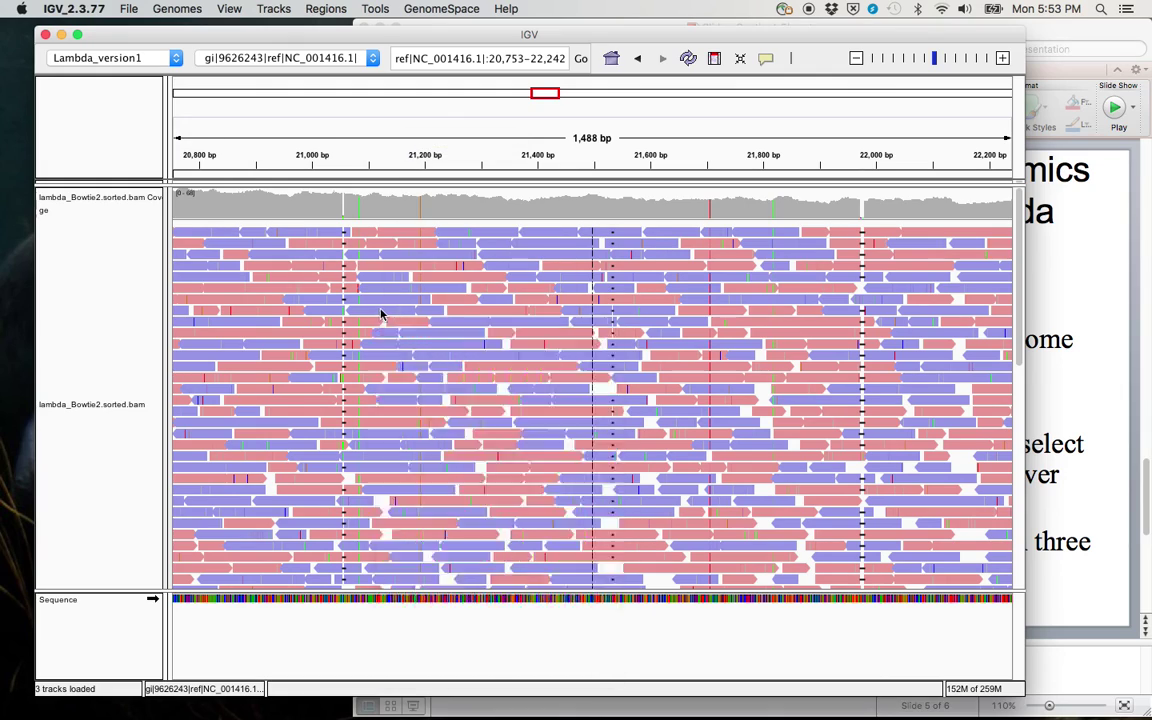
mouse_move(382, 312)
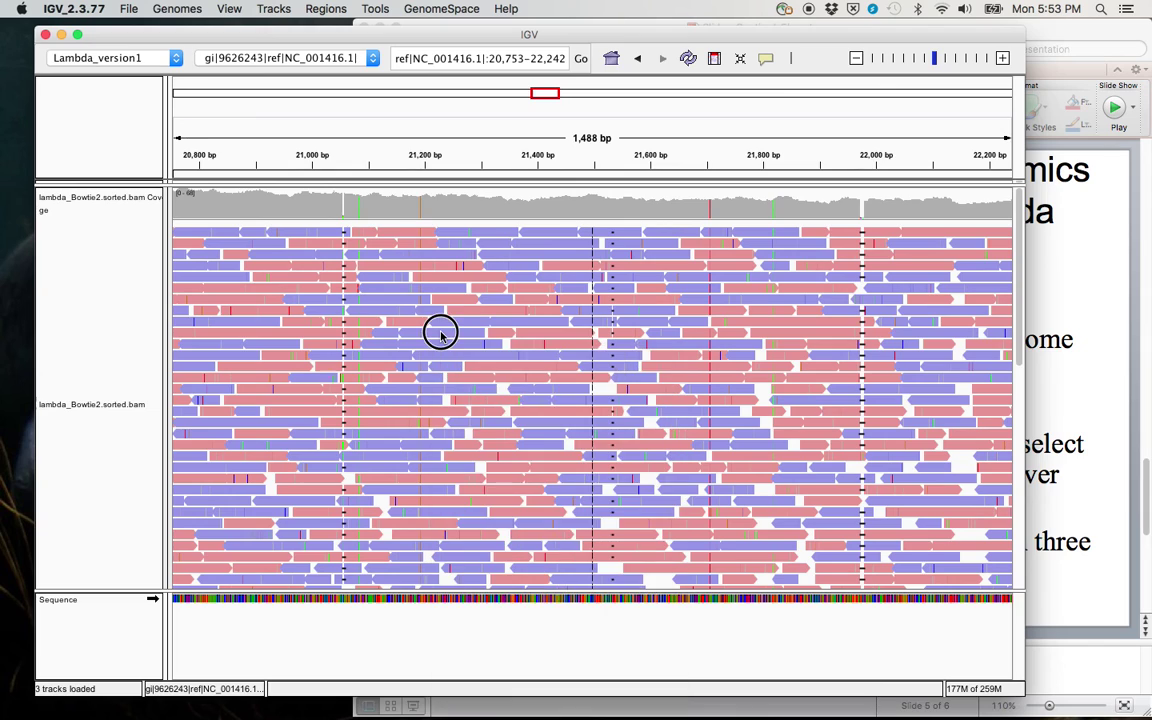
drag(437, 329, 567, 300)
drag(445, 146, 605, 174)
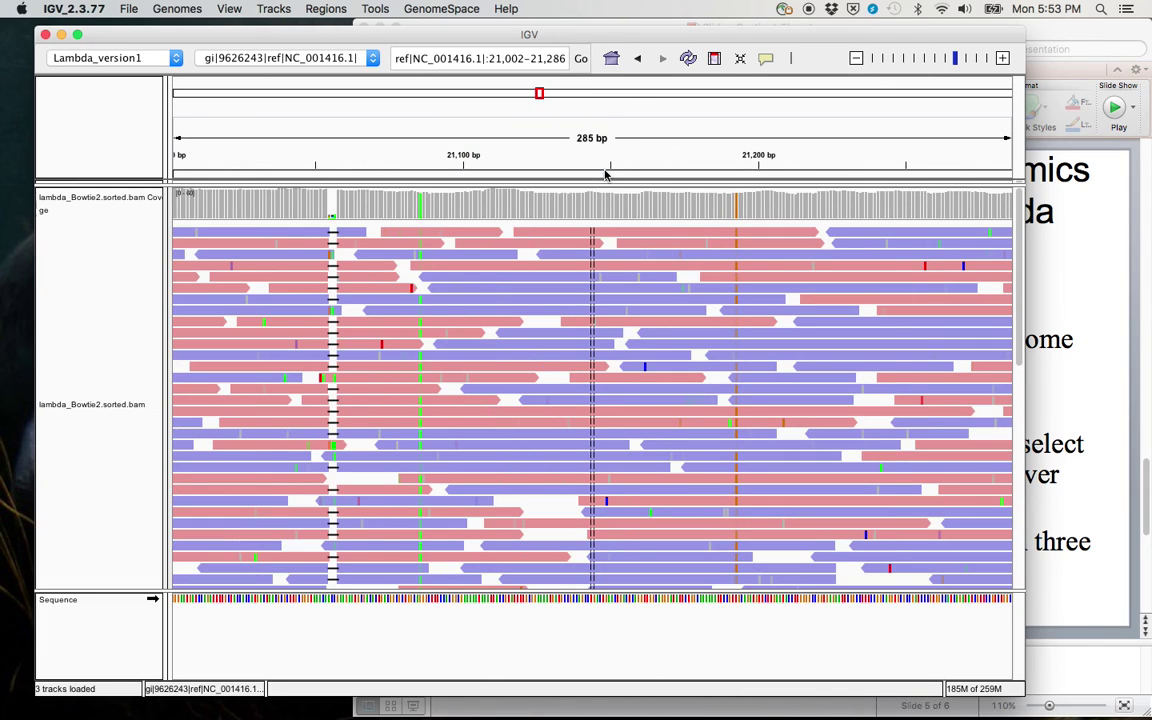